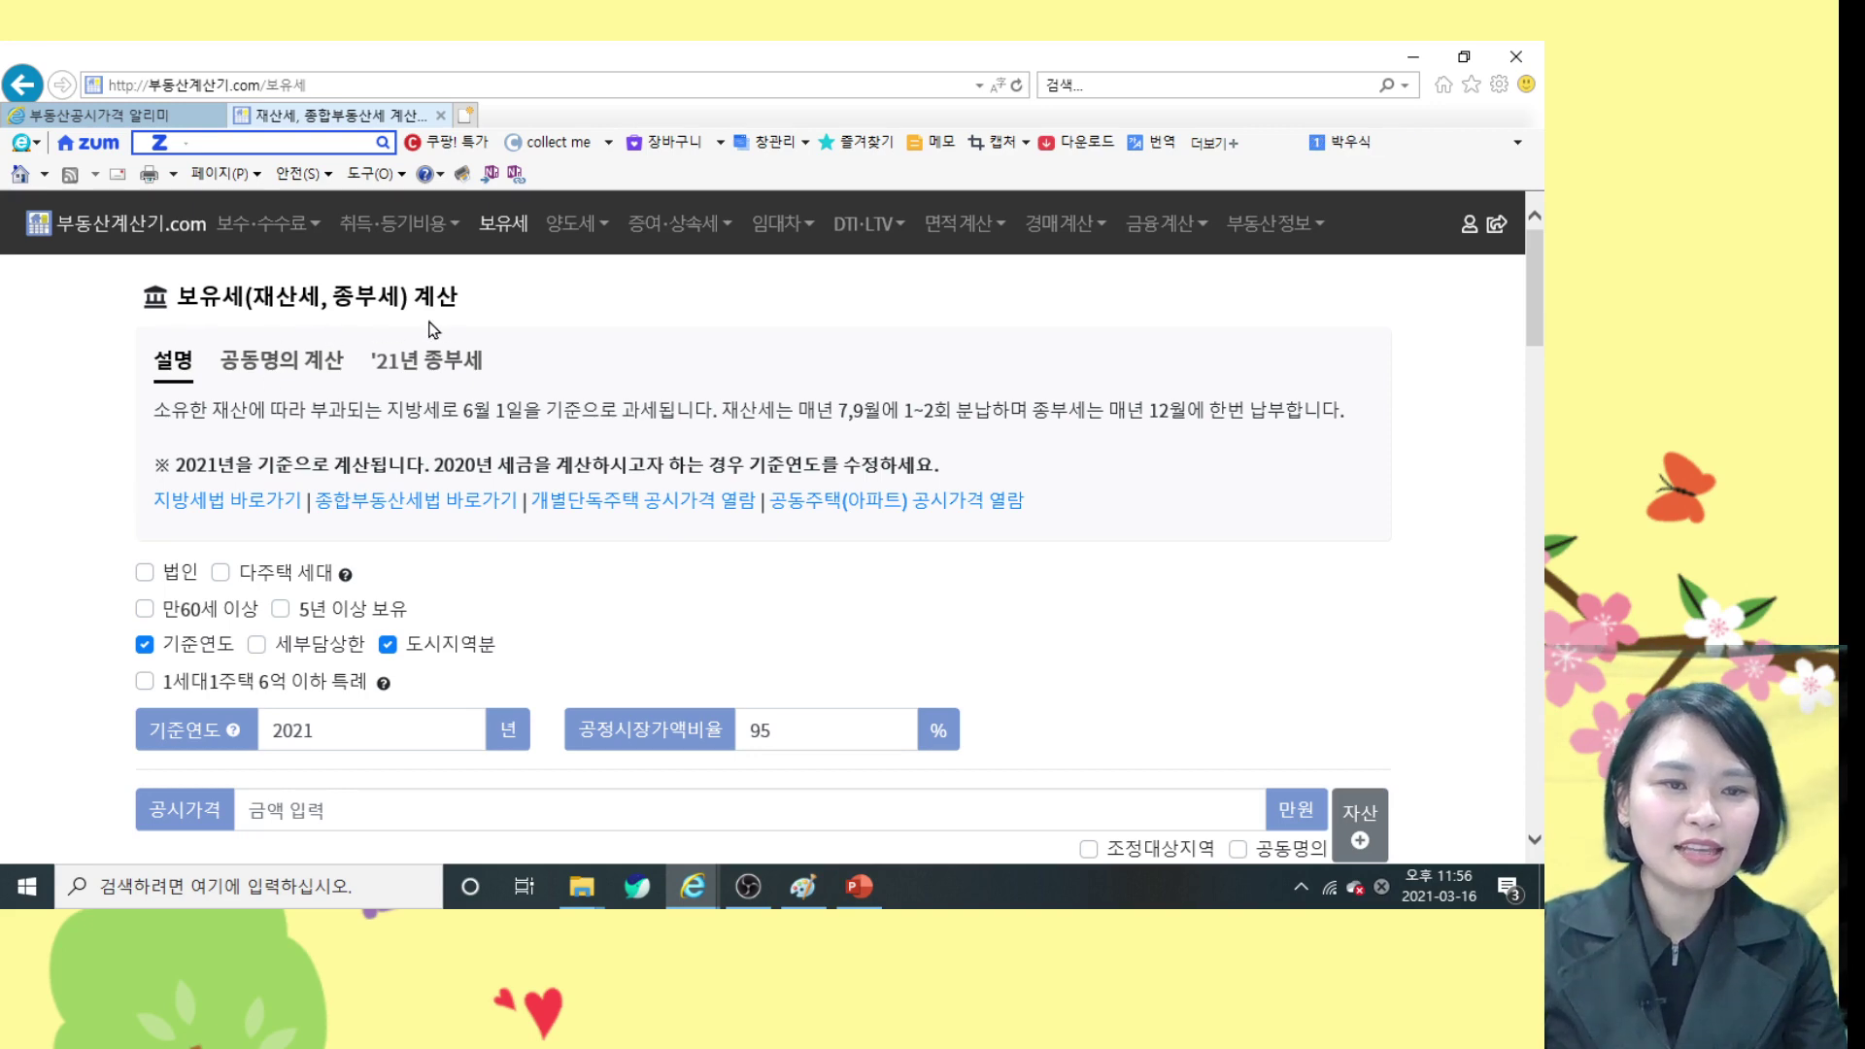
Calculate the 2021 holding tax for a published price of 95300 만원 with 조정대상지역 enabled
{"action": "scroll", "coordinate": [508, 620], "scroll_direction": "down", "scroll_amount": 1}
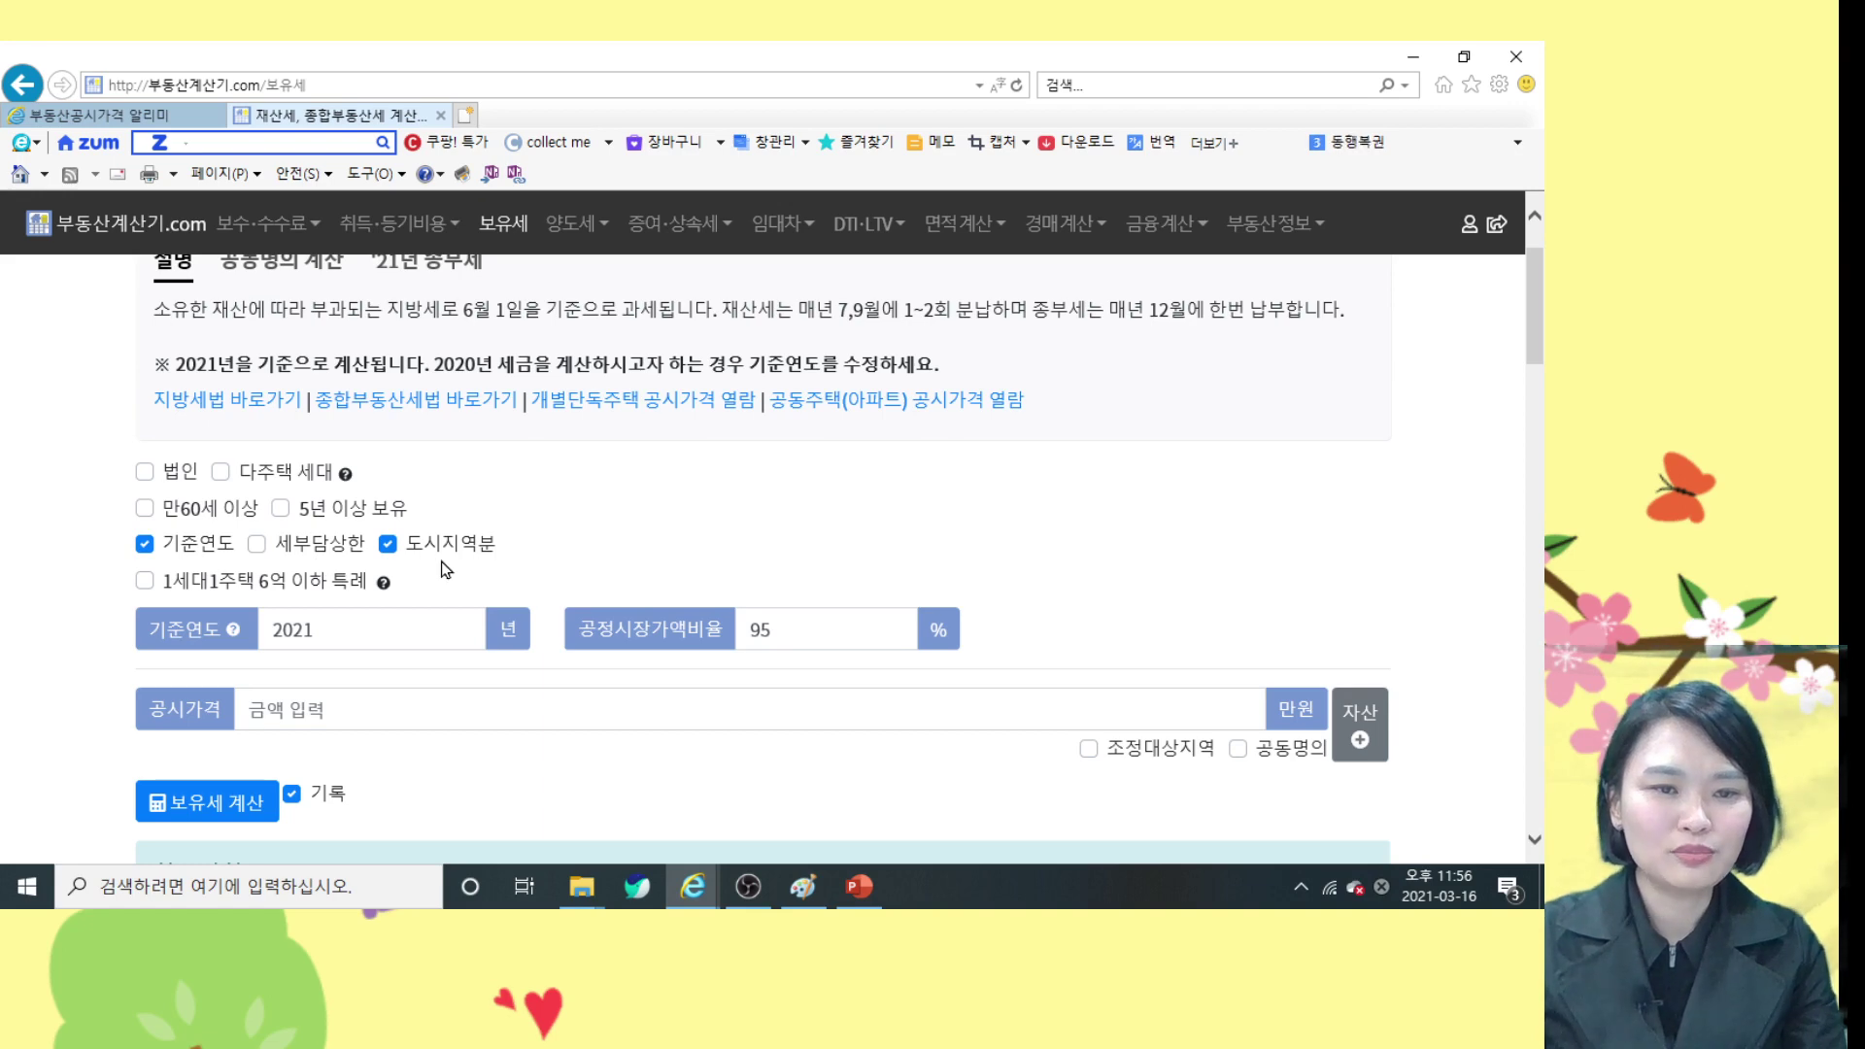
{"action": "scroll", "coordinate": [440, 567], "scroll_direction": "down", "scroll_amount": 1}
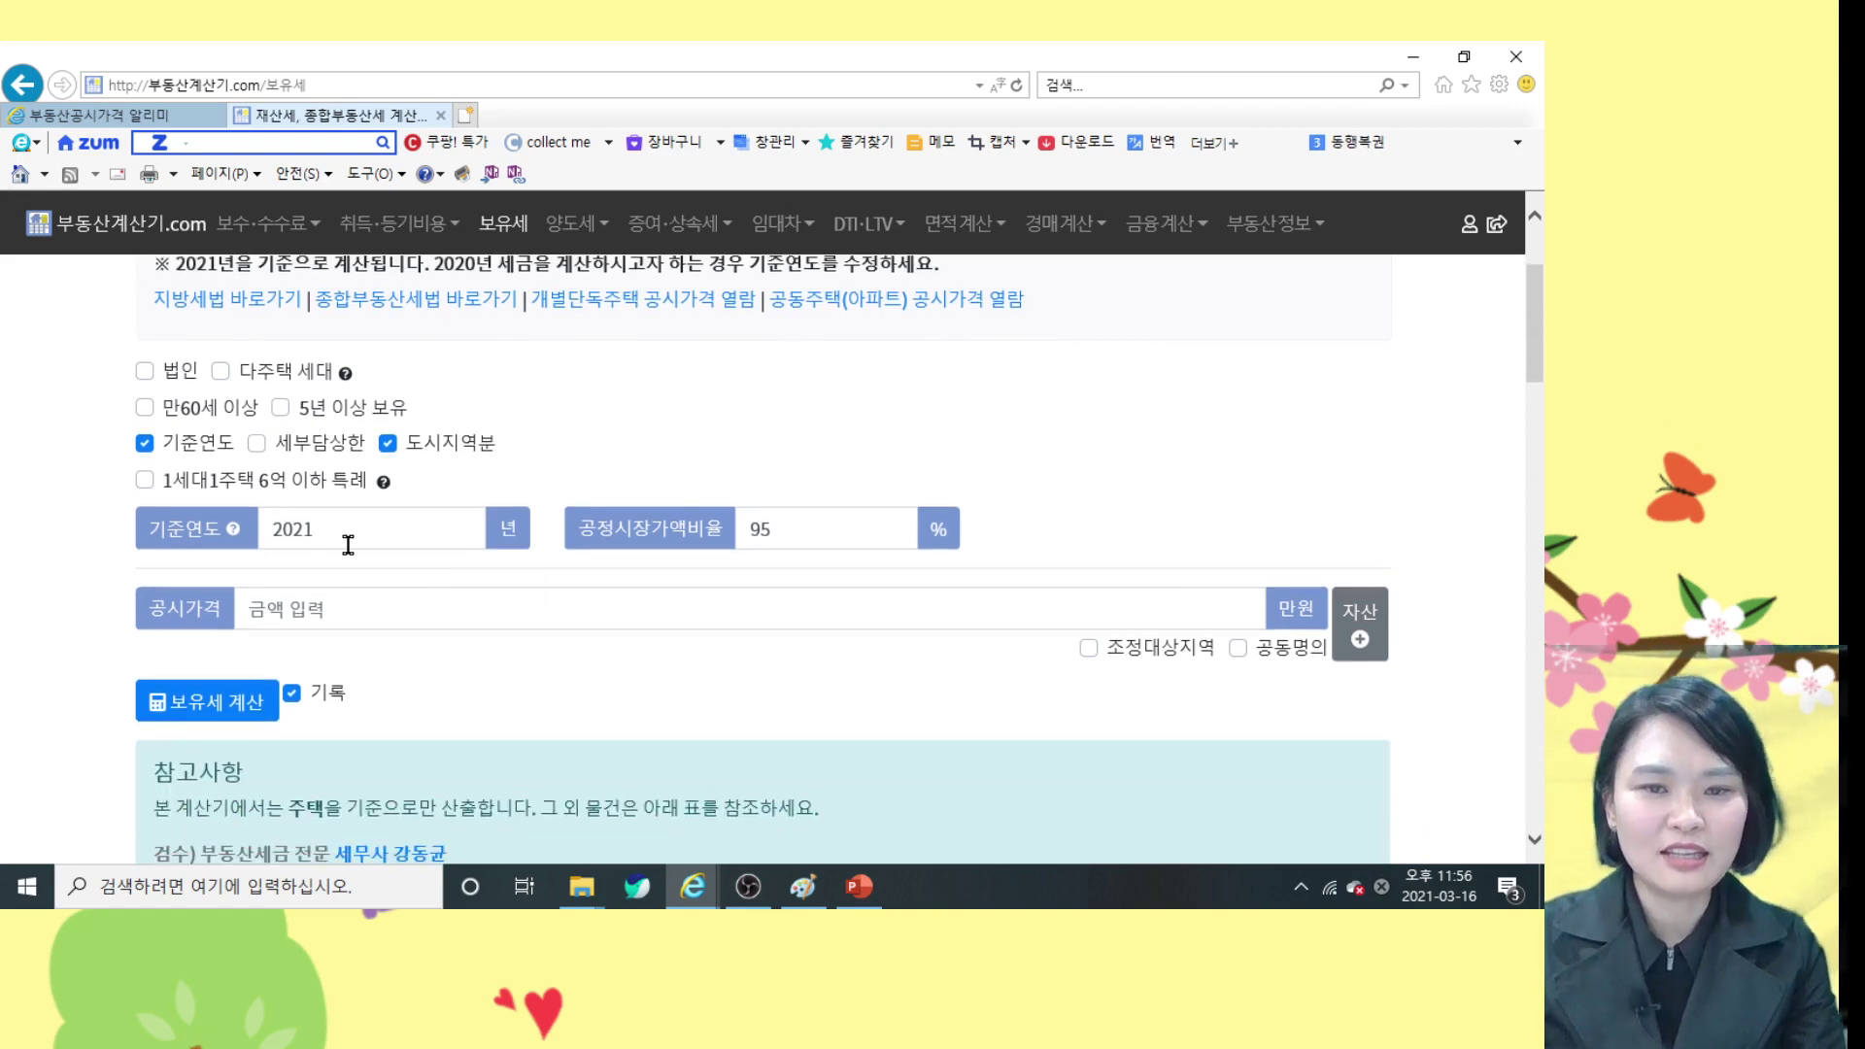
{"action": "scroll", "coordinate": [578, 558], "scroll_direction": "down", "scroll_amount": 2}
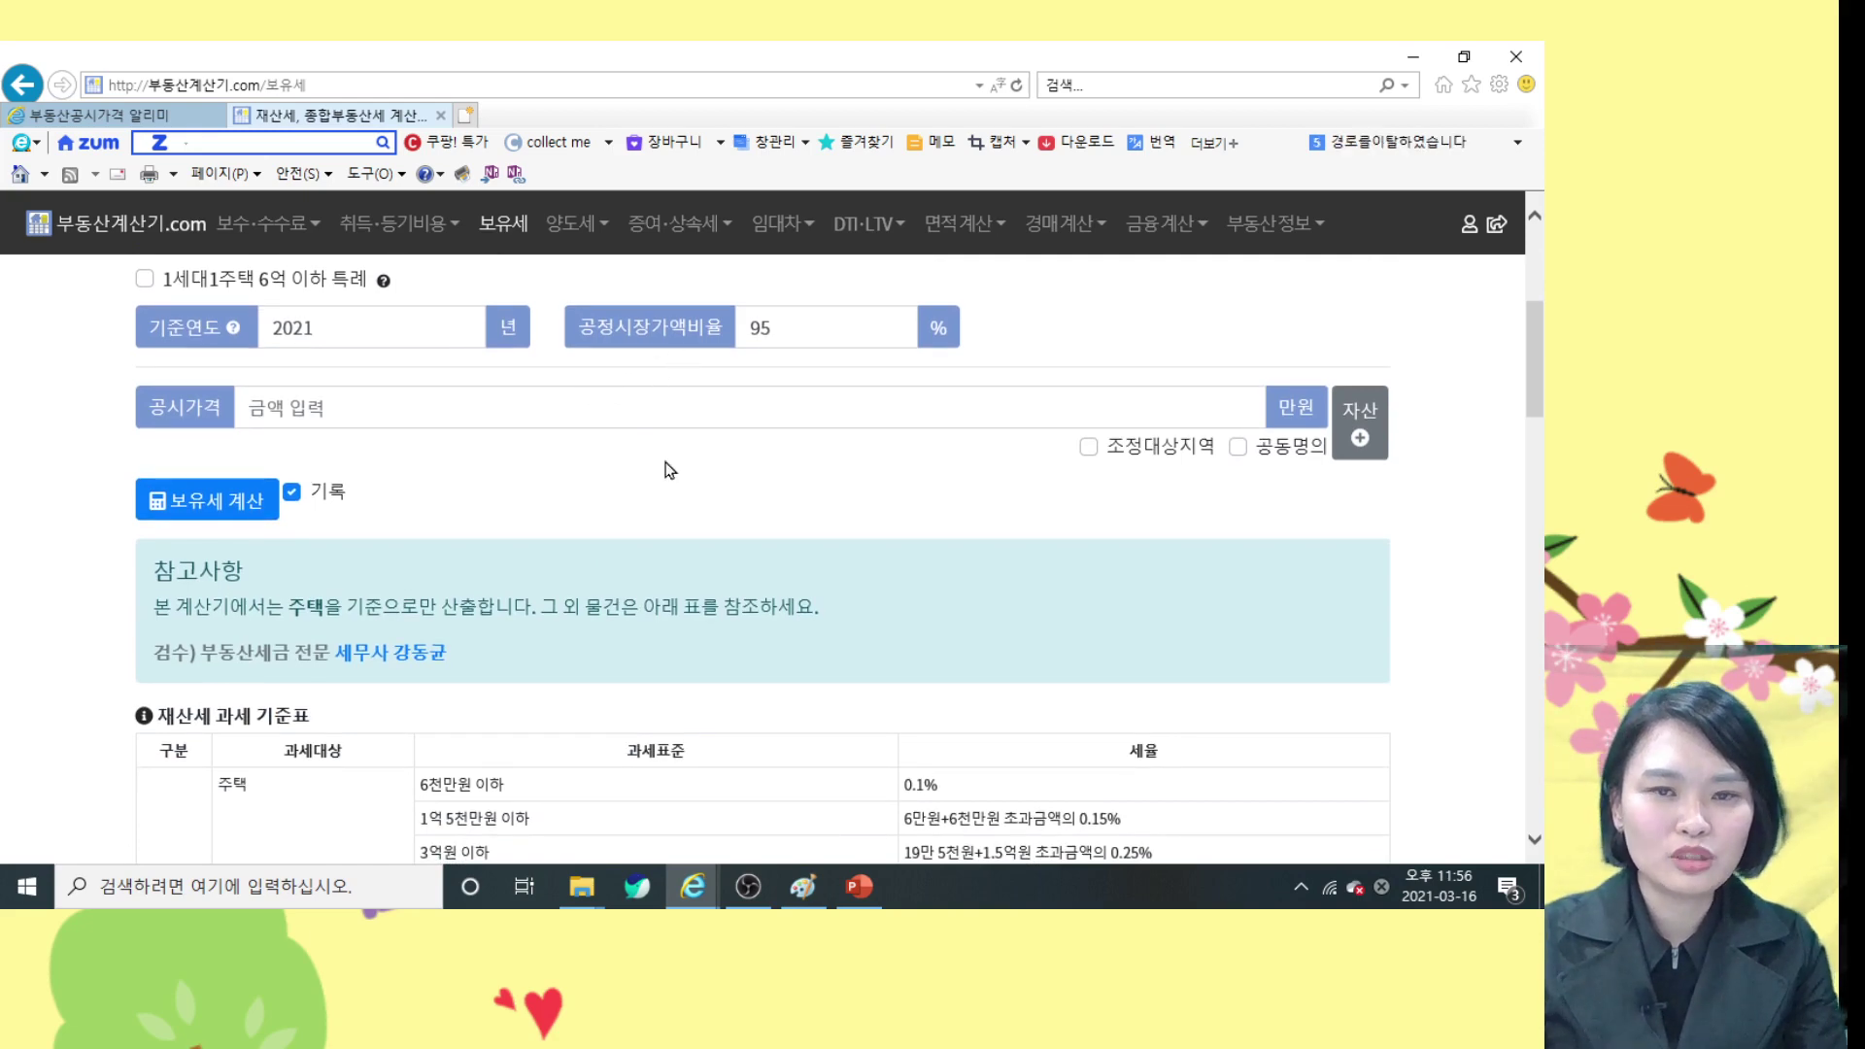
{"action": "left_click", "coordinate": [444, 411]}
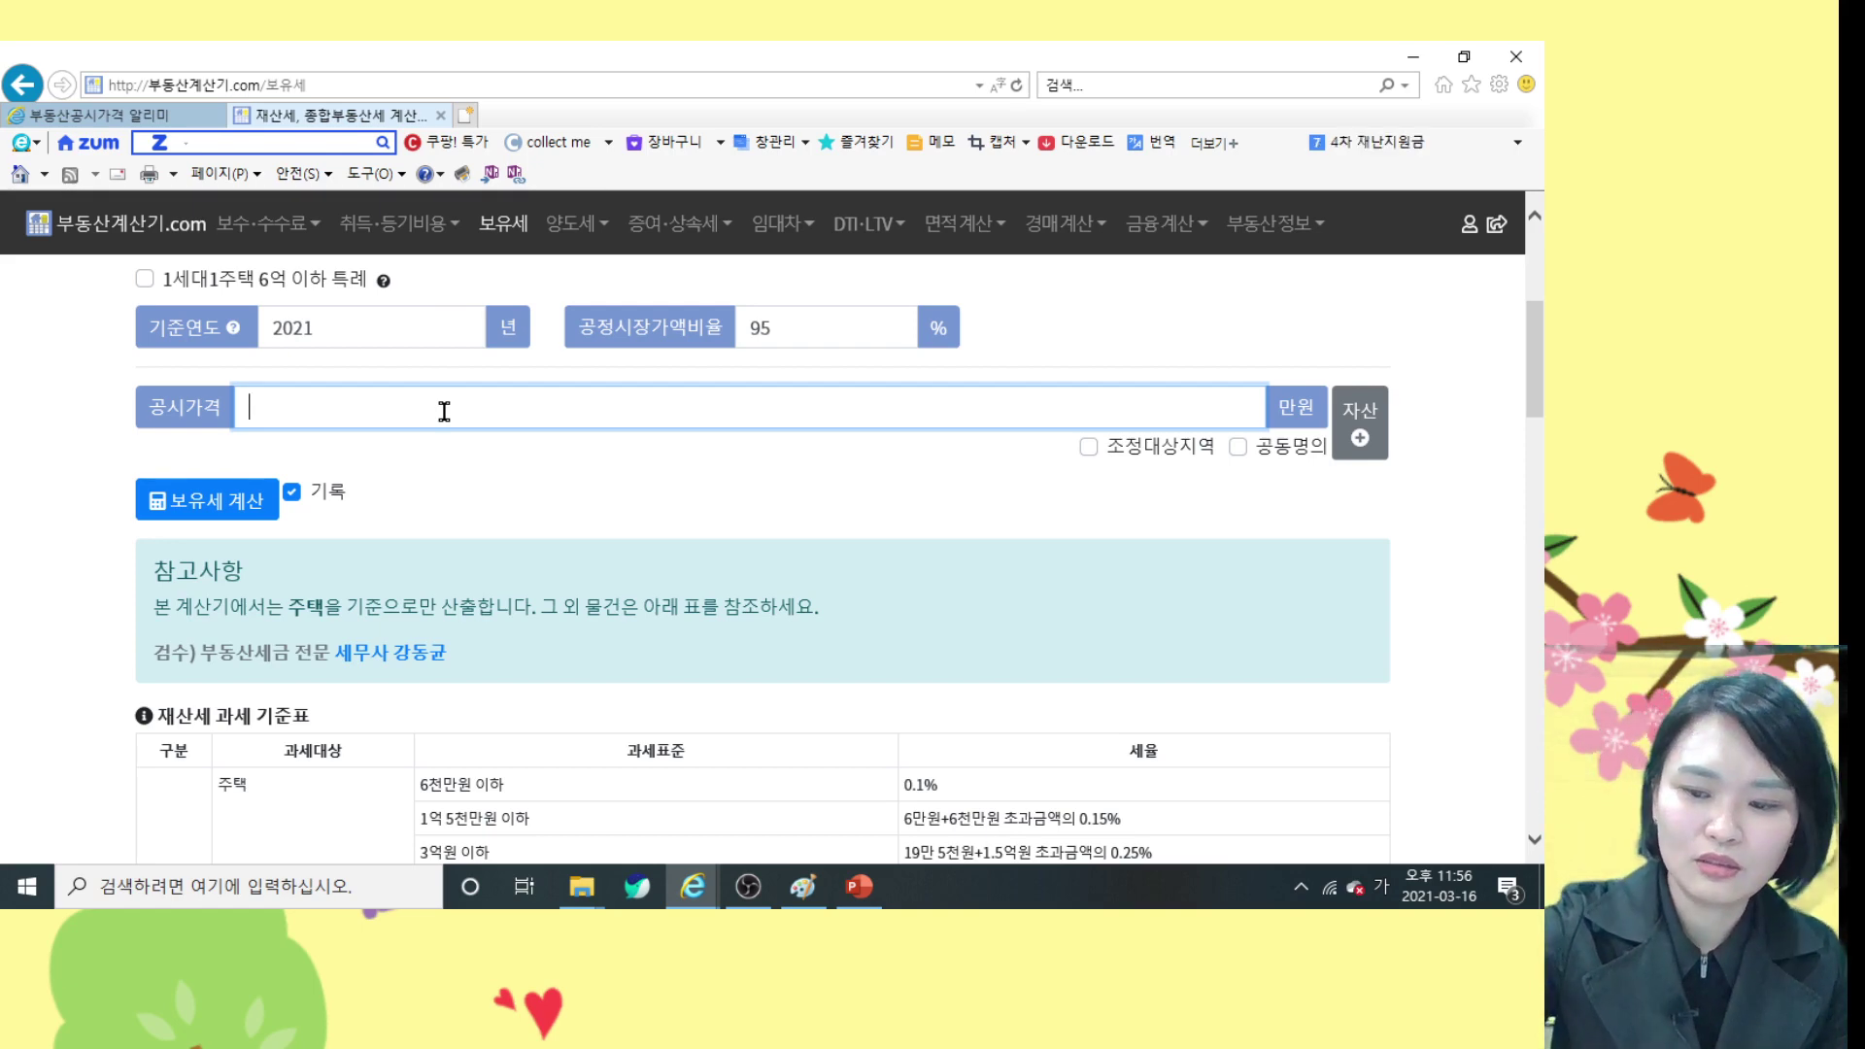
{"action": "type", "text": "95300"}
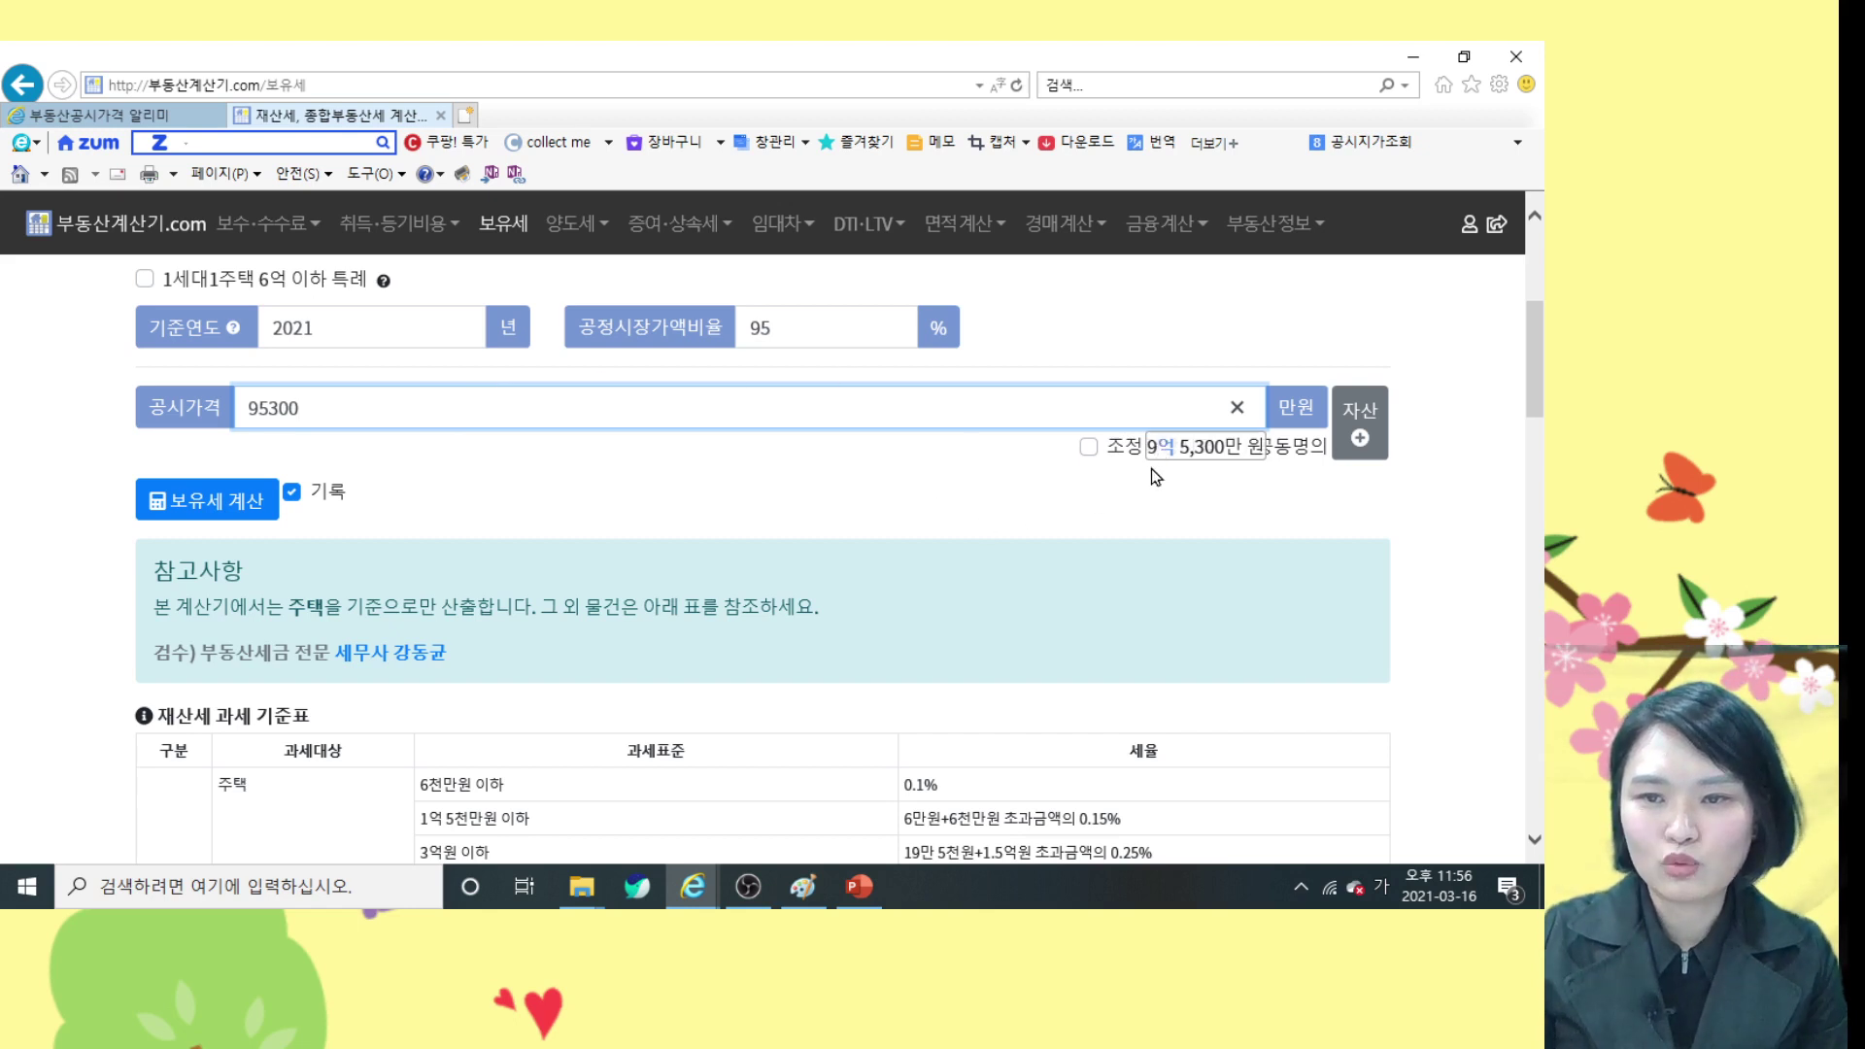
{"action": "left_click", "coordinate": [1090, 449]}
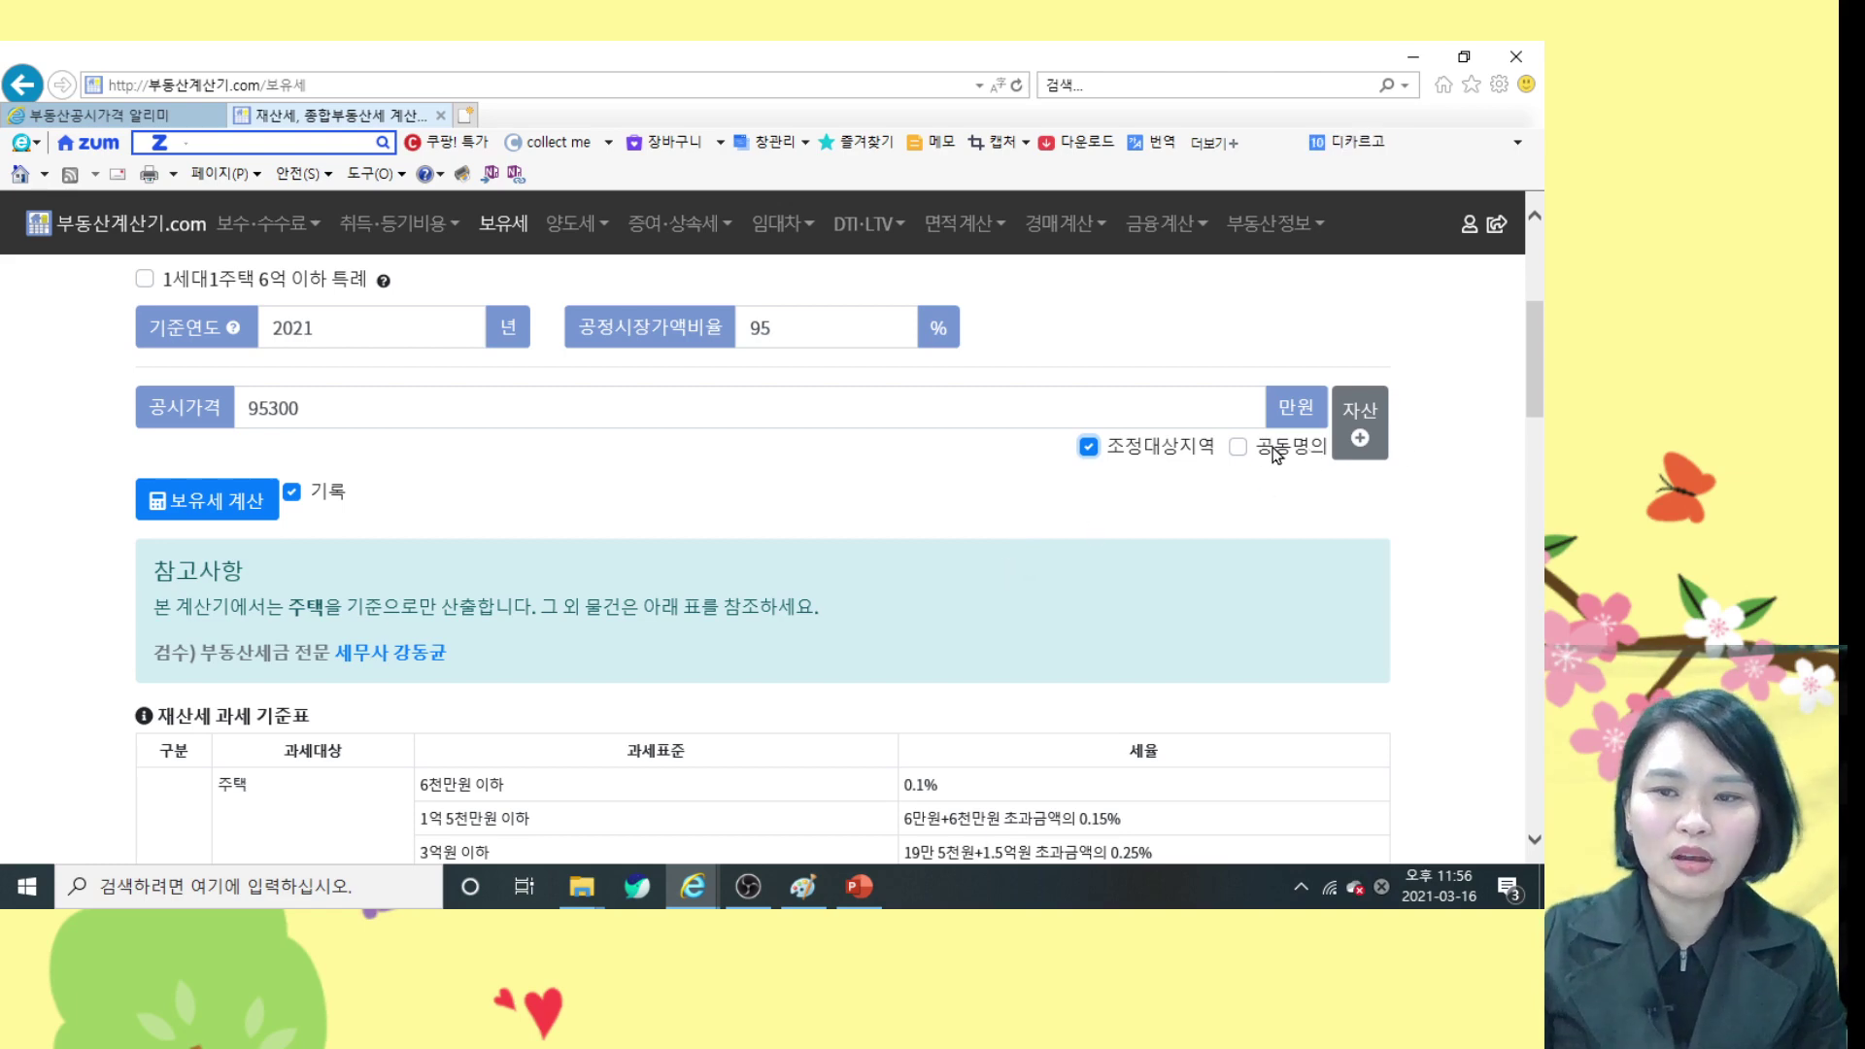
{"action": "left_click", "coordinate": [225, 513]}
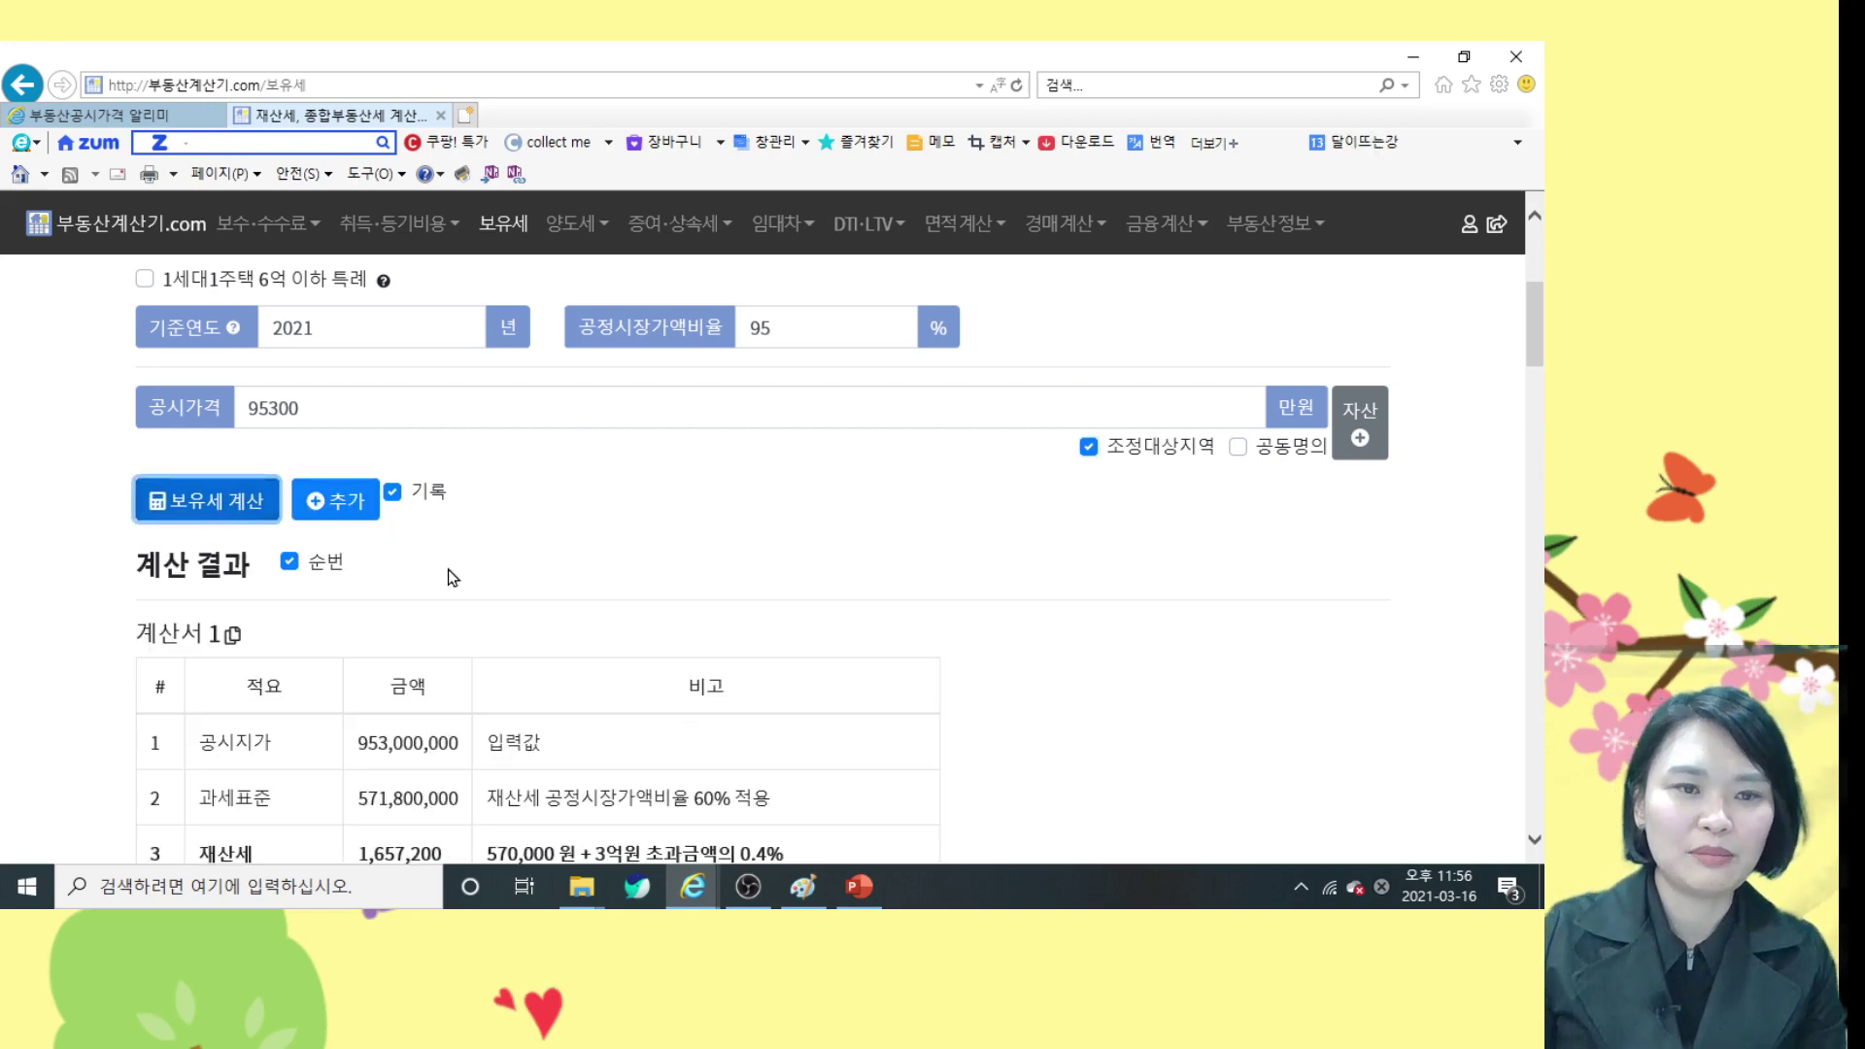
Review the published price, tax base and 재산세 rows of the calculation result, highlighting the 재산세 amount
{"action": "scroll", "coordinate": [447, 569], "scroll_direction": "down", "scroll_amount": 3}
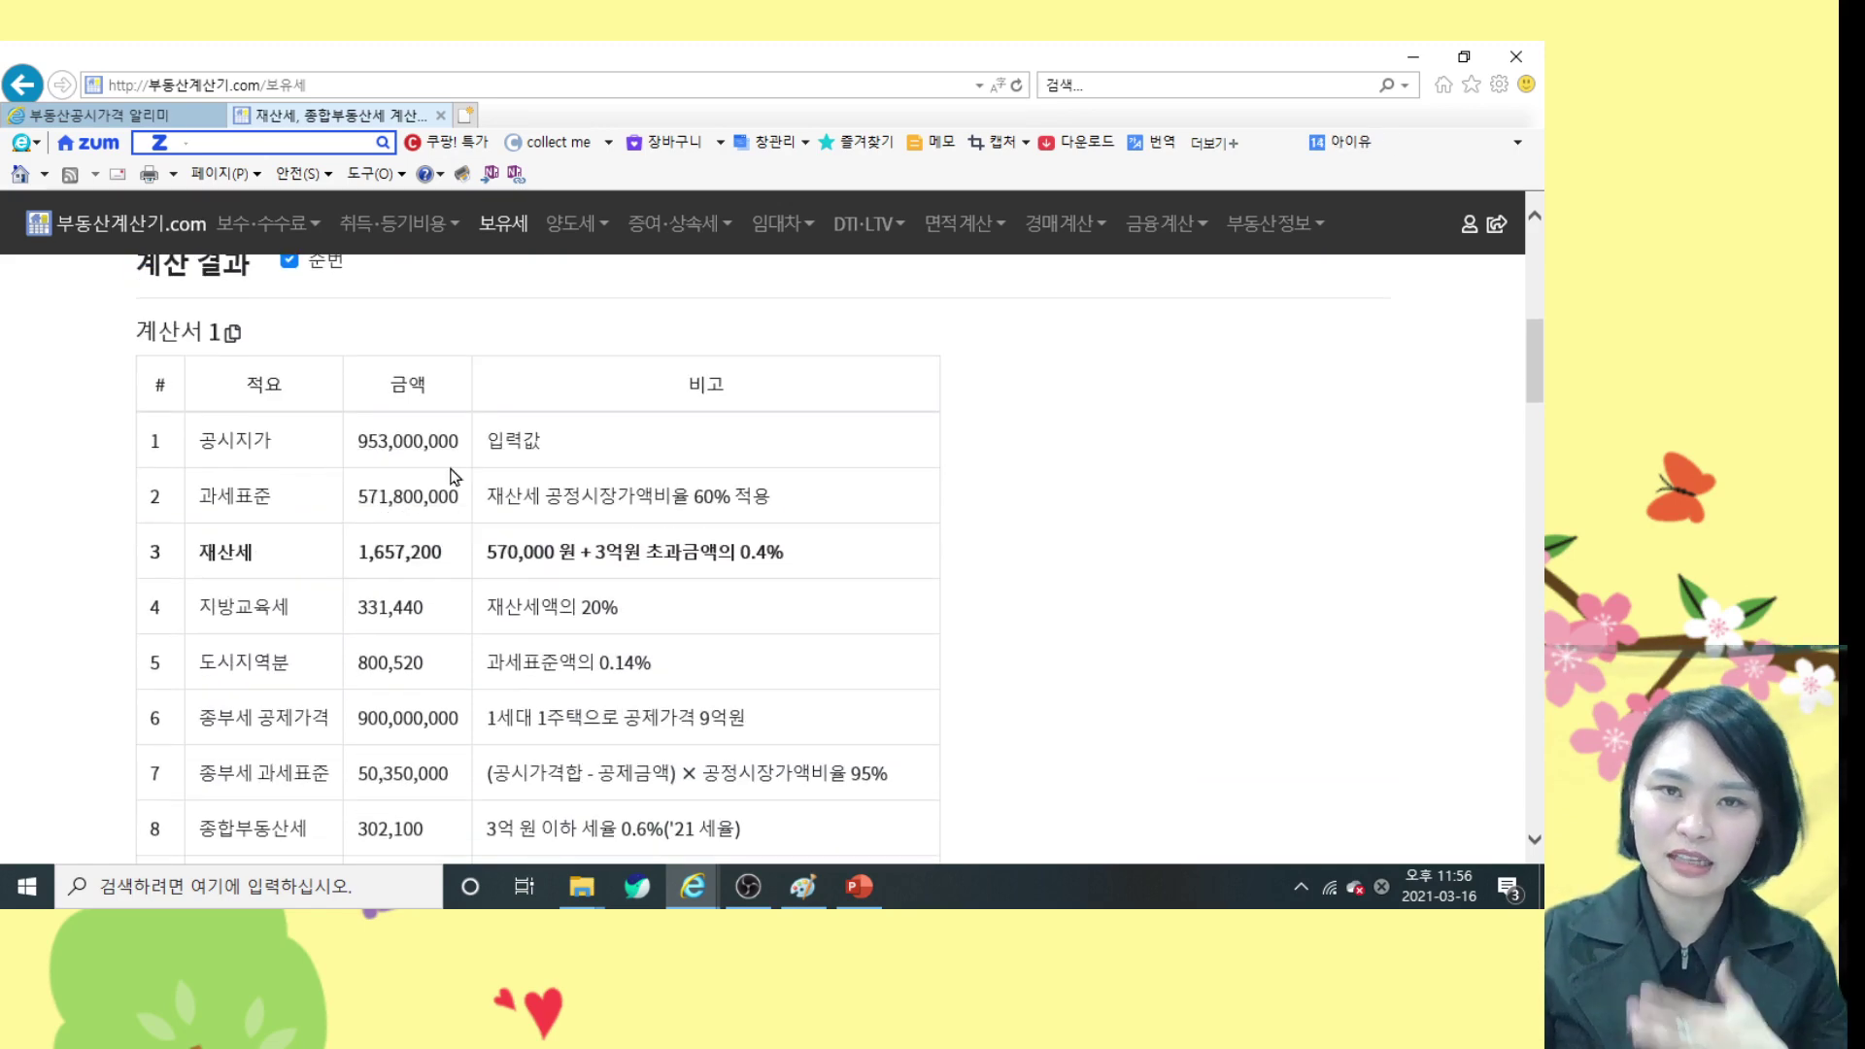
{"action": "mouse_move", "coordinate": [428, 534]}
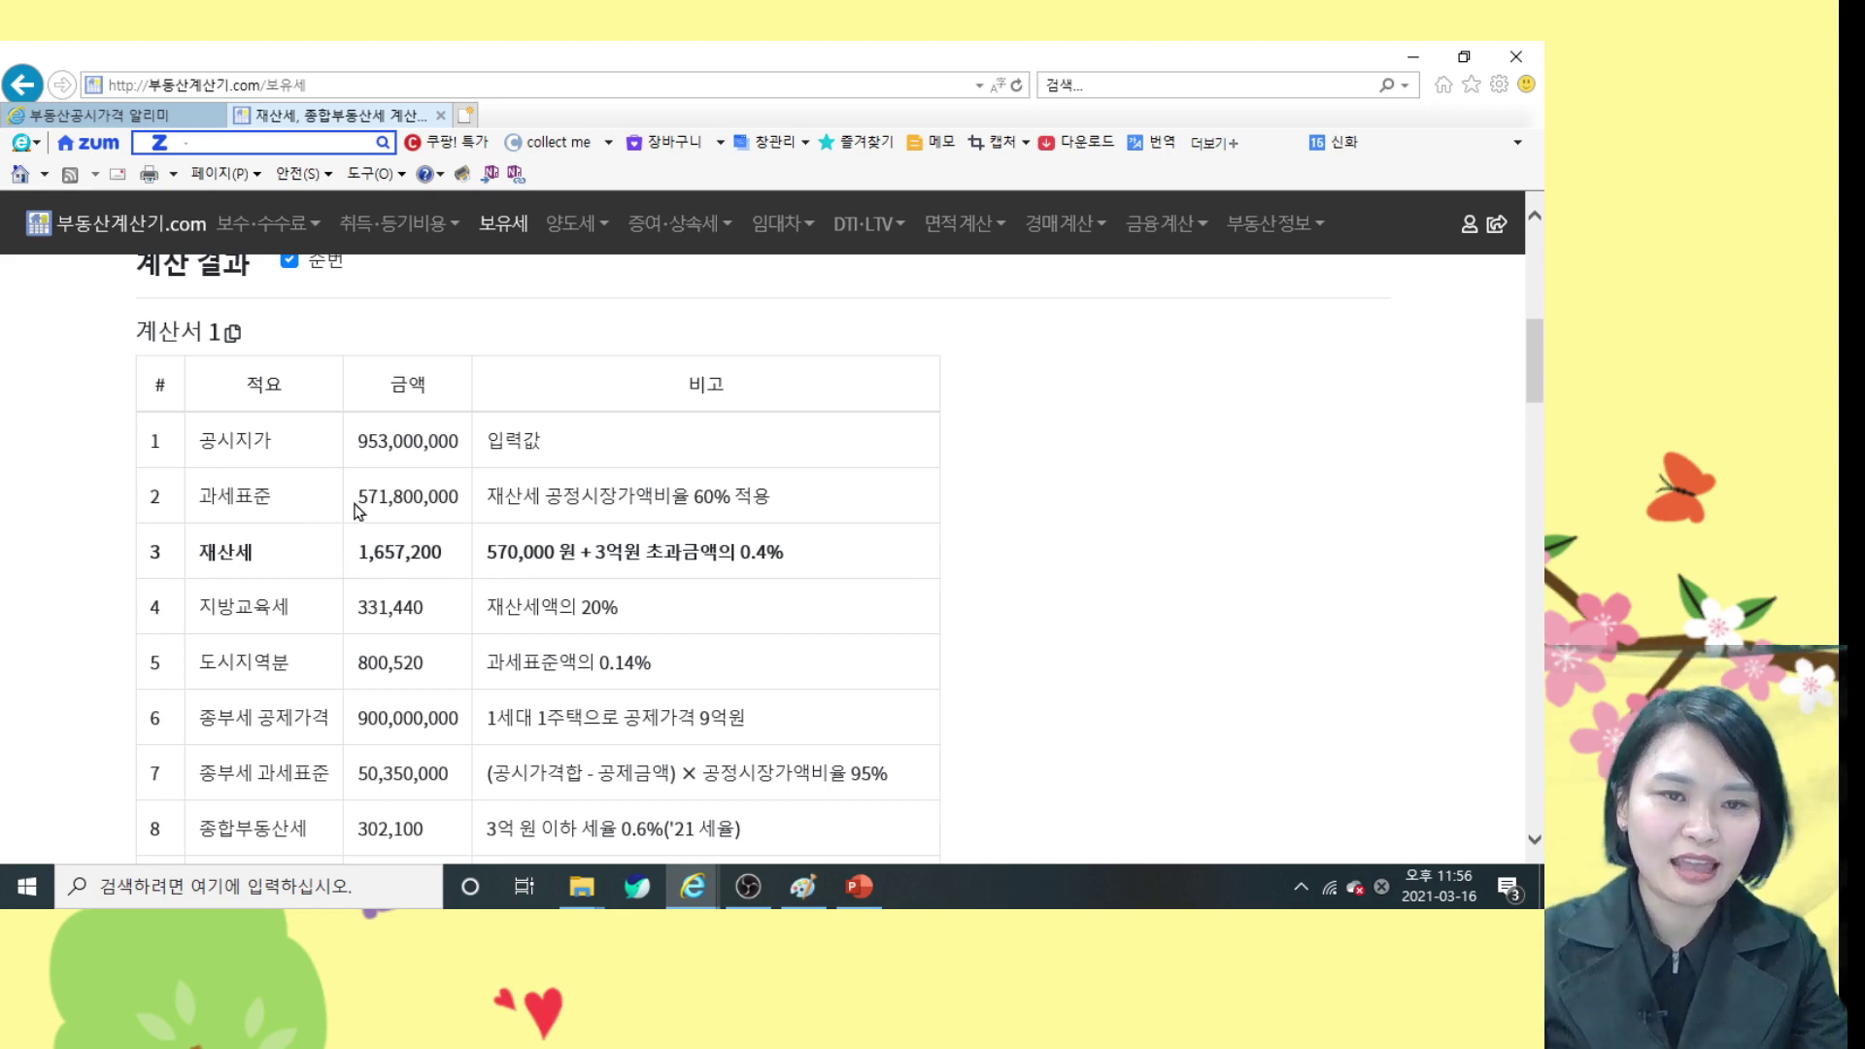
{"action": "mouse_move", "coordinate": [464, 478]}
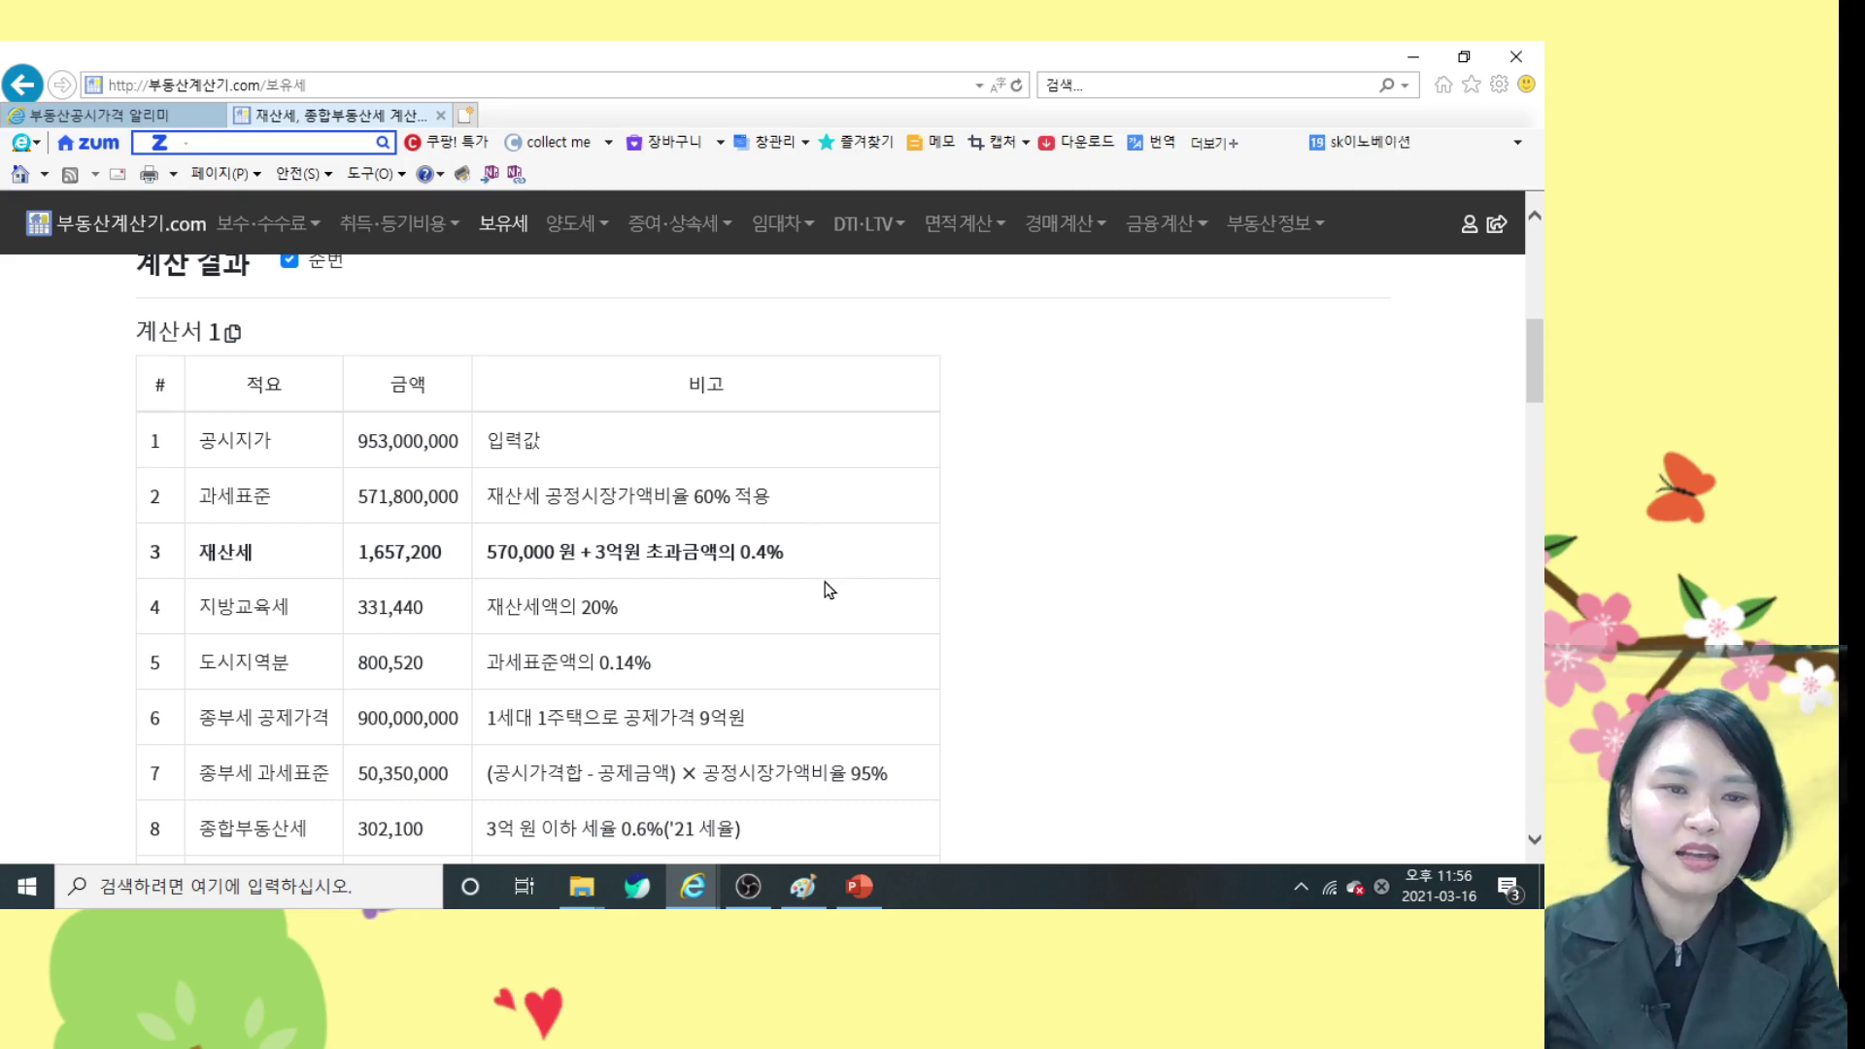
{"action": "scroll", "coordinate": [825, 581], "scroll_direction": "down", "scroll_amount": 1}
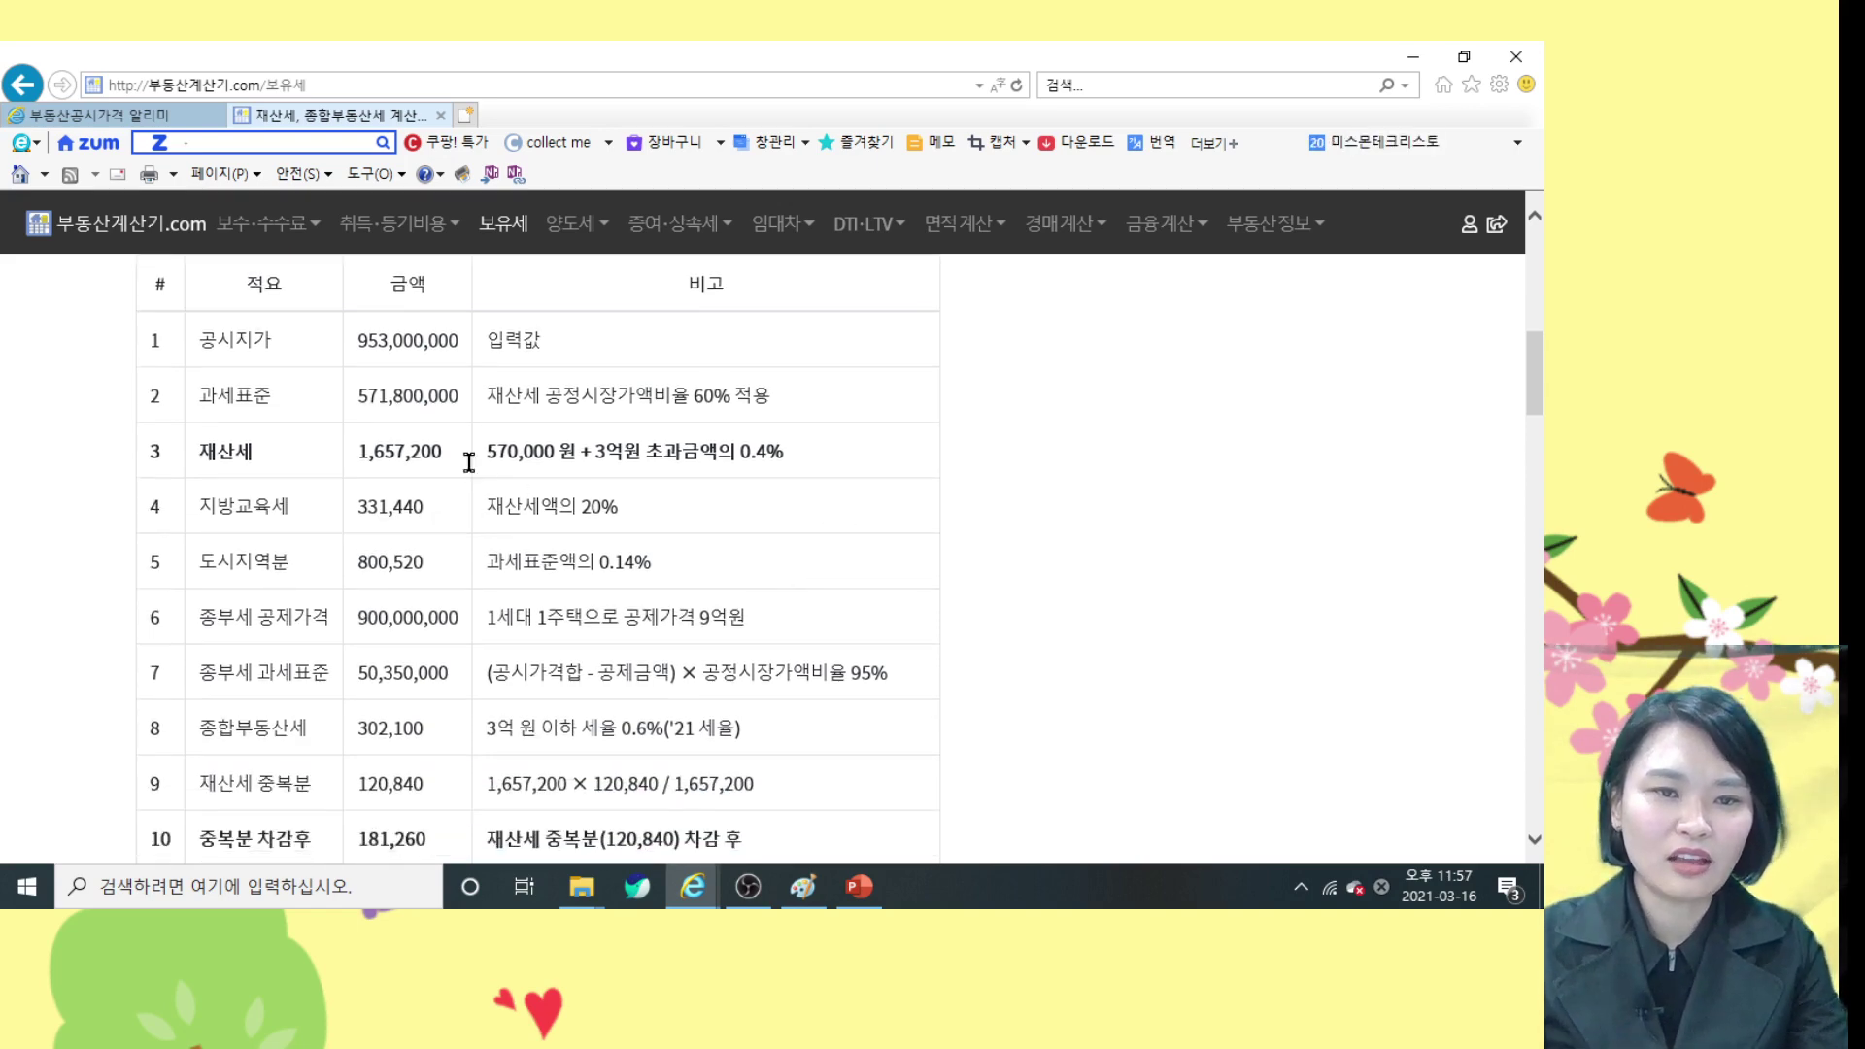
{"action": "left_click_drag", "start_coordinate": [357, 449], "coordinate": [441, 455]}
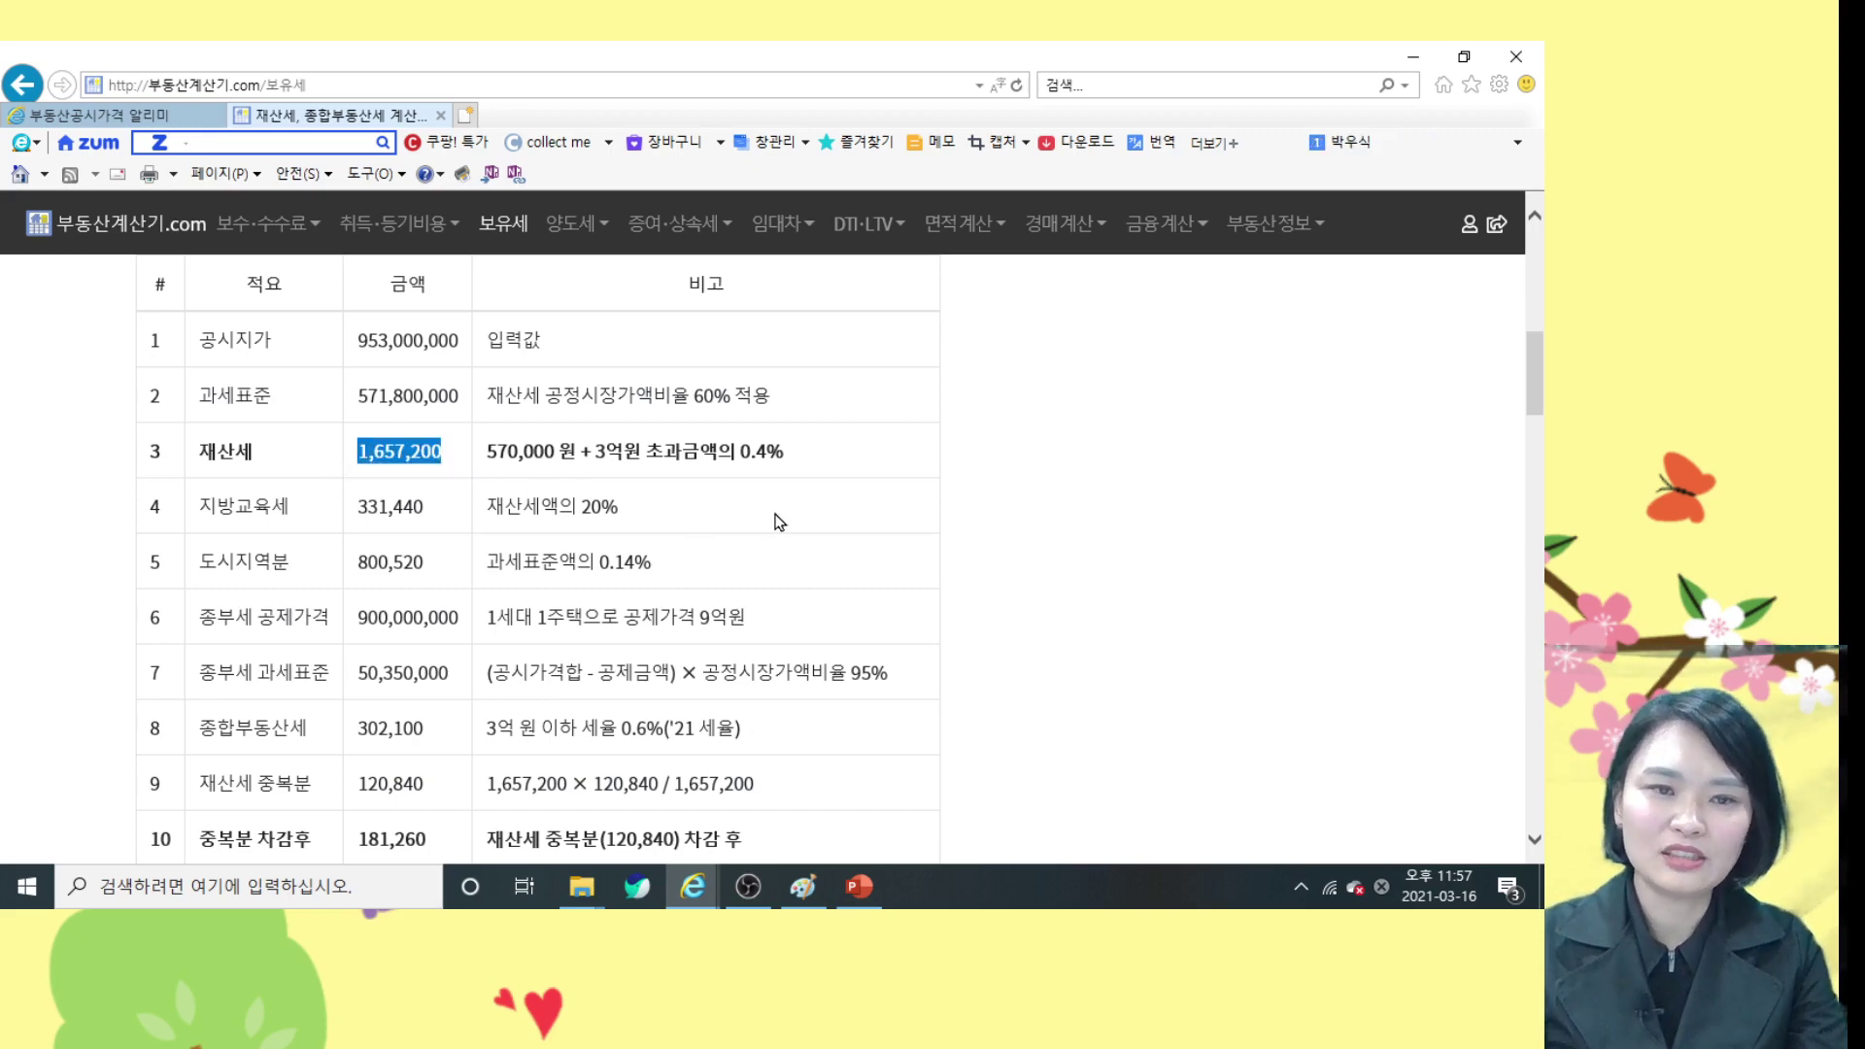
Compare the 재산세 amount with the 주택 bracket 3억원 초과 and its rate in the property tax table
{"action": "scroll", "coordinate": [712, 549], "scroll_direction": "down", "scroll_amount": 3}
{"action": "scroll", "coordinate": [711, 548], "scroll_direction": "down", "scroll_amount": 10}
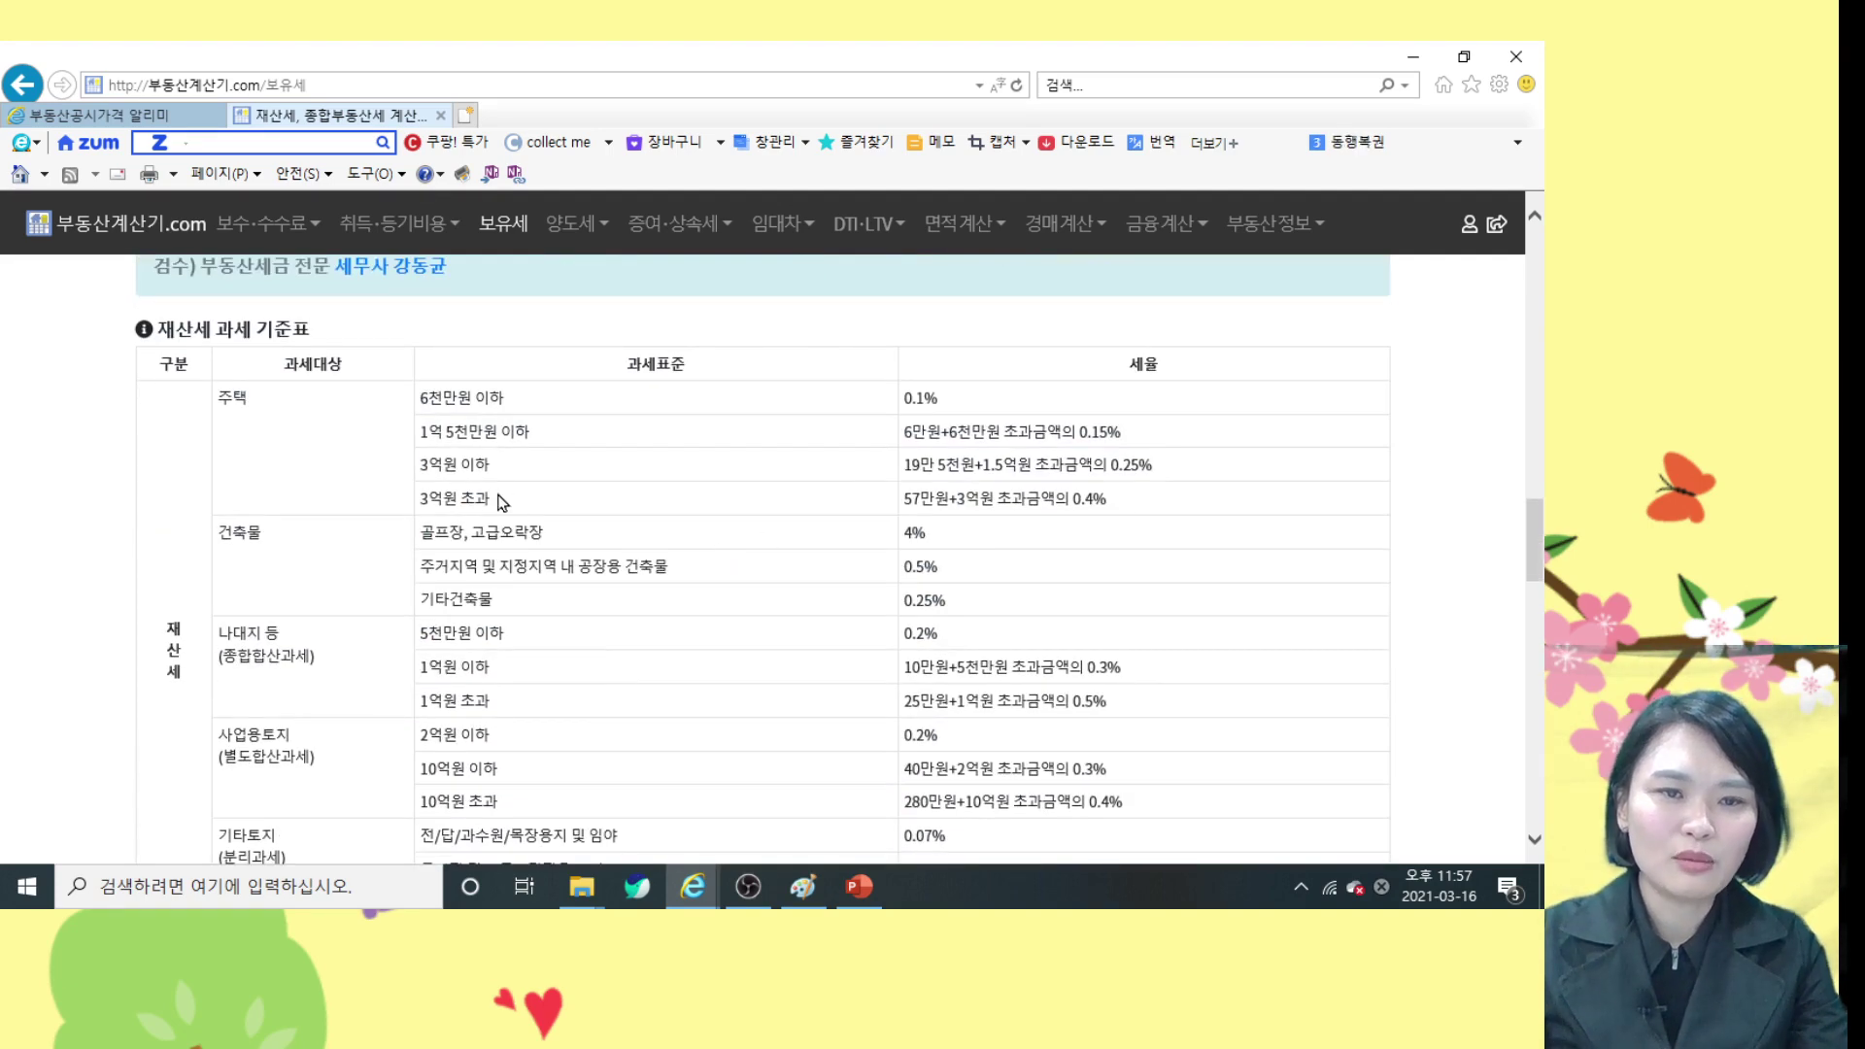
{"action": "scroll", "coordinate": [434, 486], "scroll_direction": "up", "scroll_amount": 8}
{"action": "scroll", "coordinate": [433, 481], "scroll_direction": "up", "scroll_amount": 7}
{"action": "double_click", "coordinate": [413, 452]}
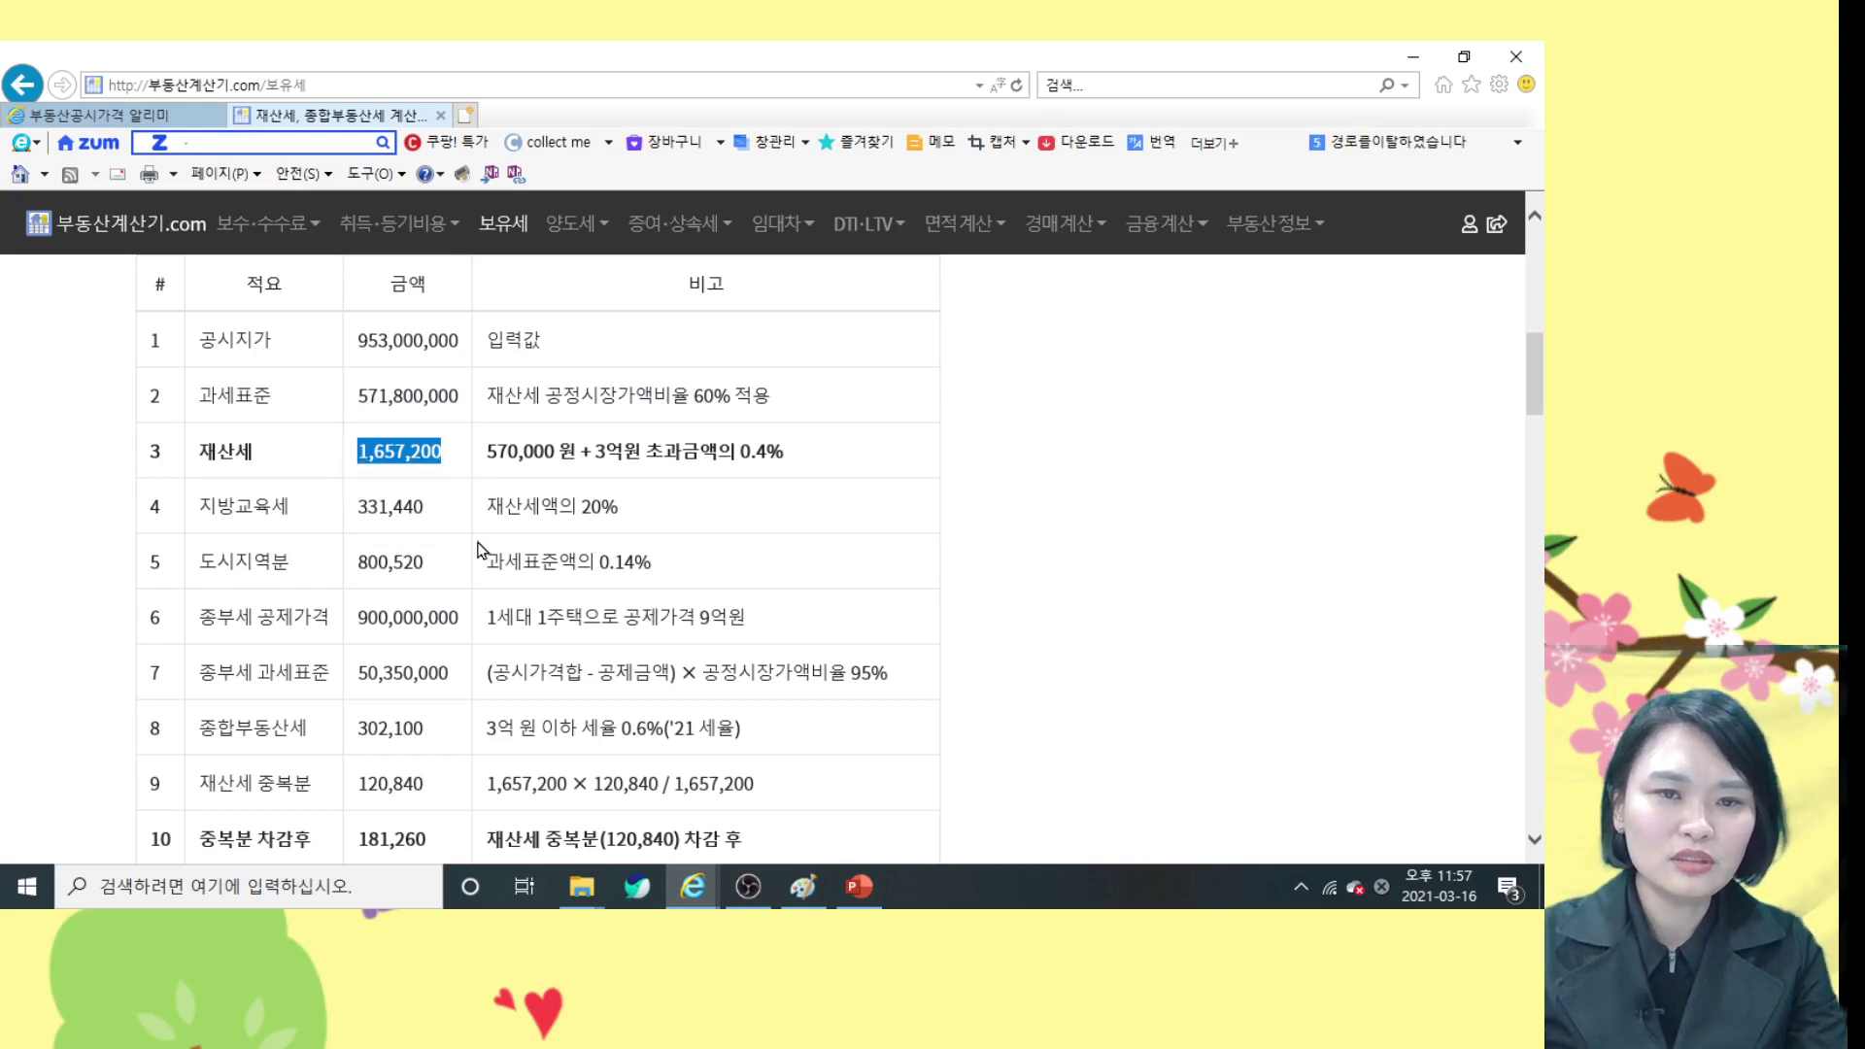
{"action": "scroll", "coordinate": [479, 551], "scroll_direction": "down", "scroll_amount": 15}
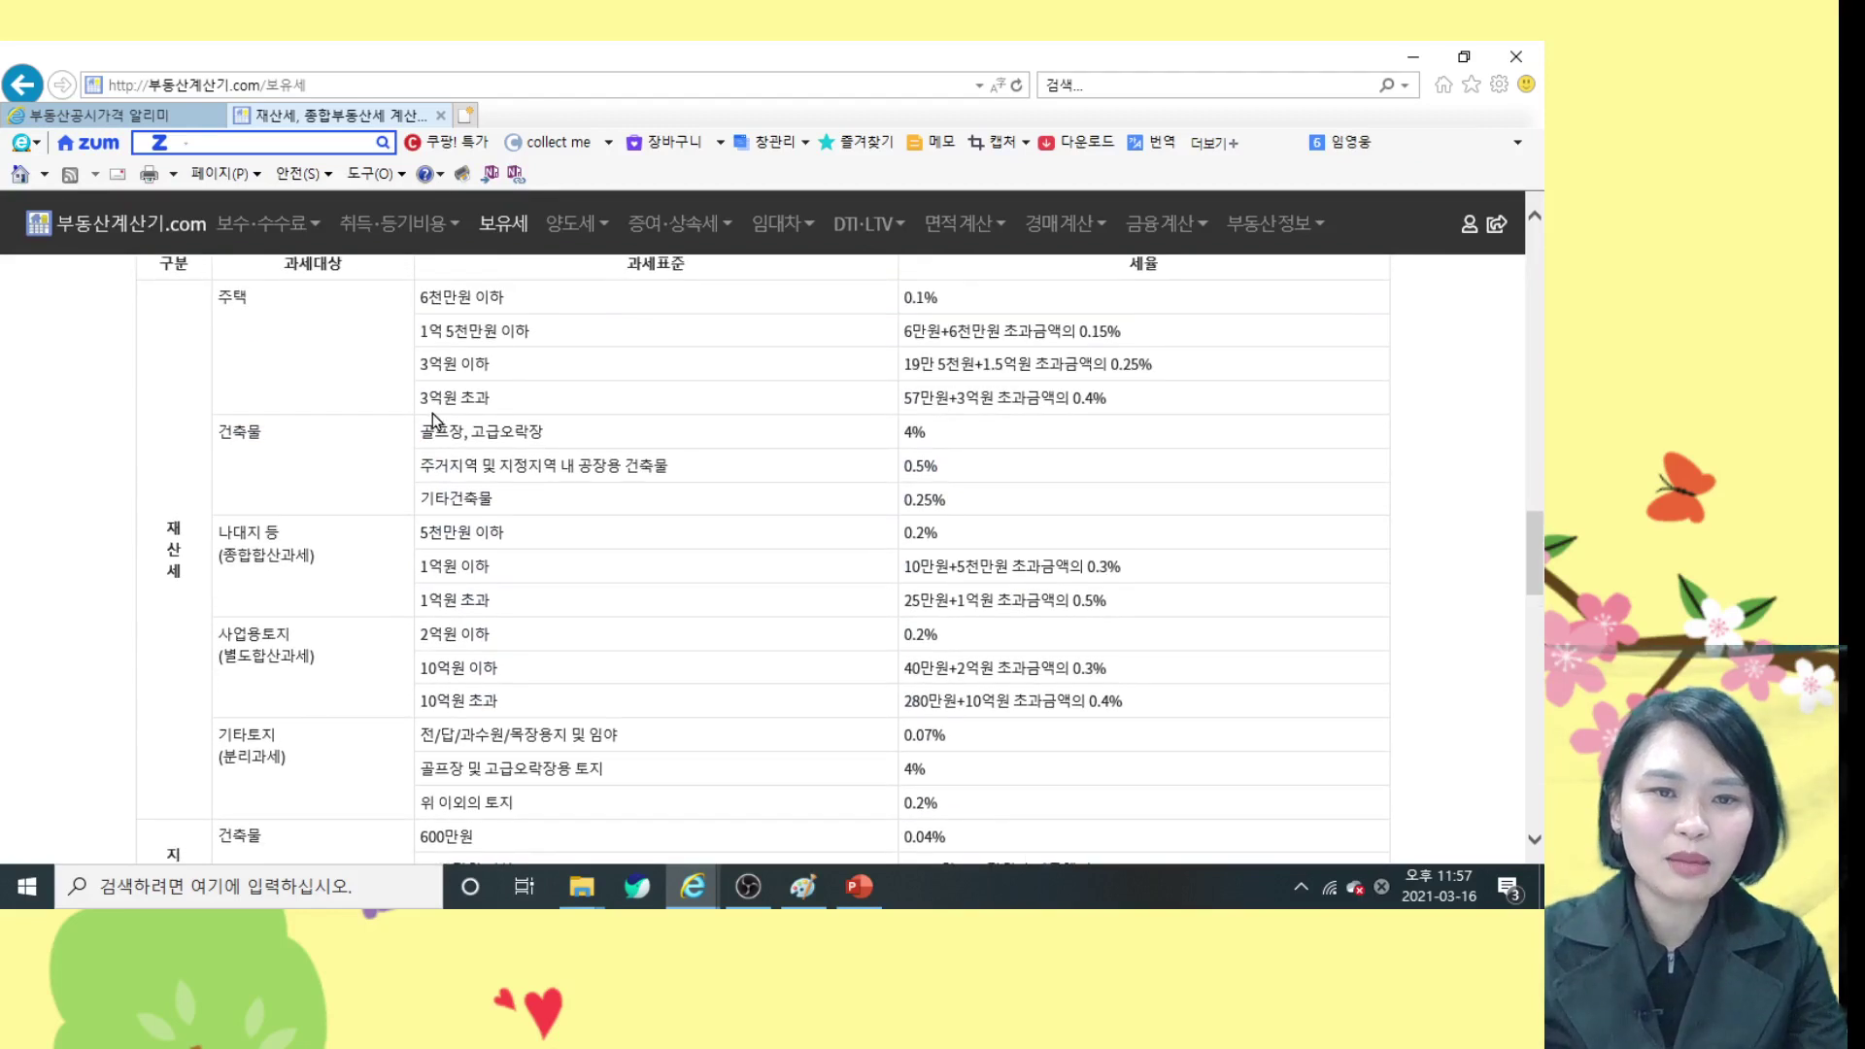
{"action": "left_click_drag", "start_coordinate": [422, 397], "coordinate": [500, 416]}
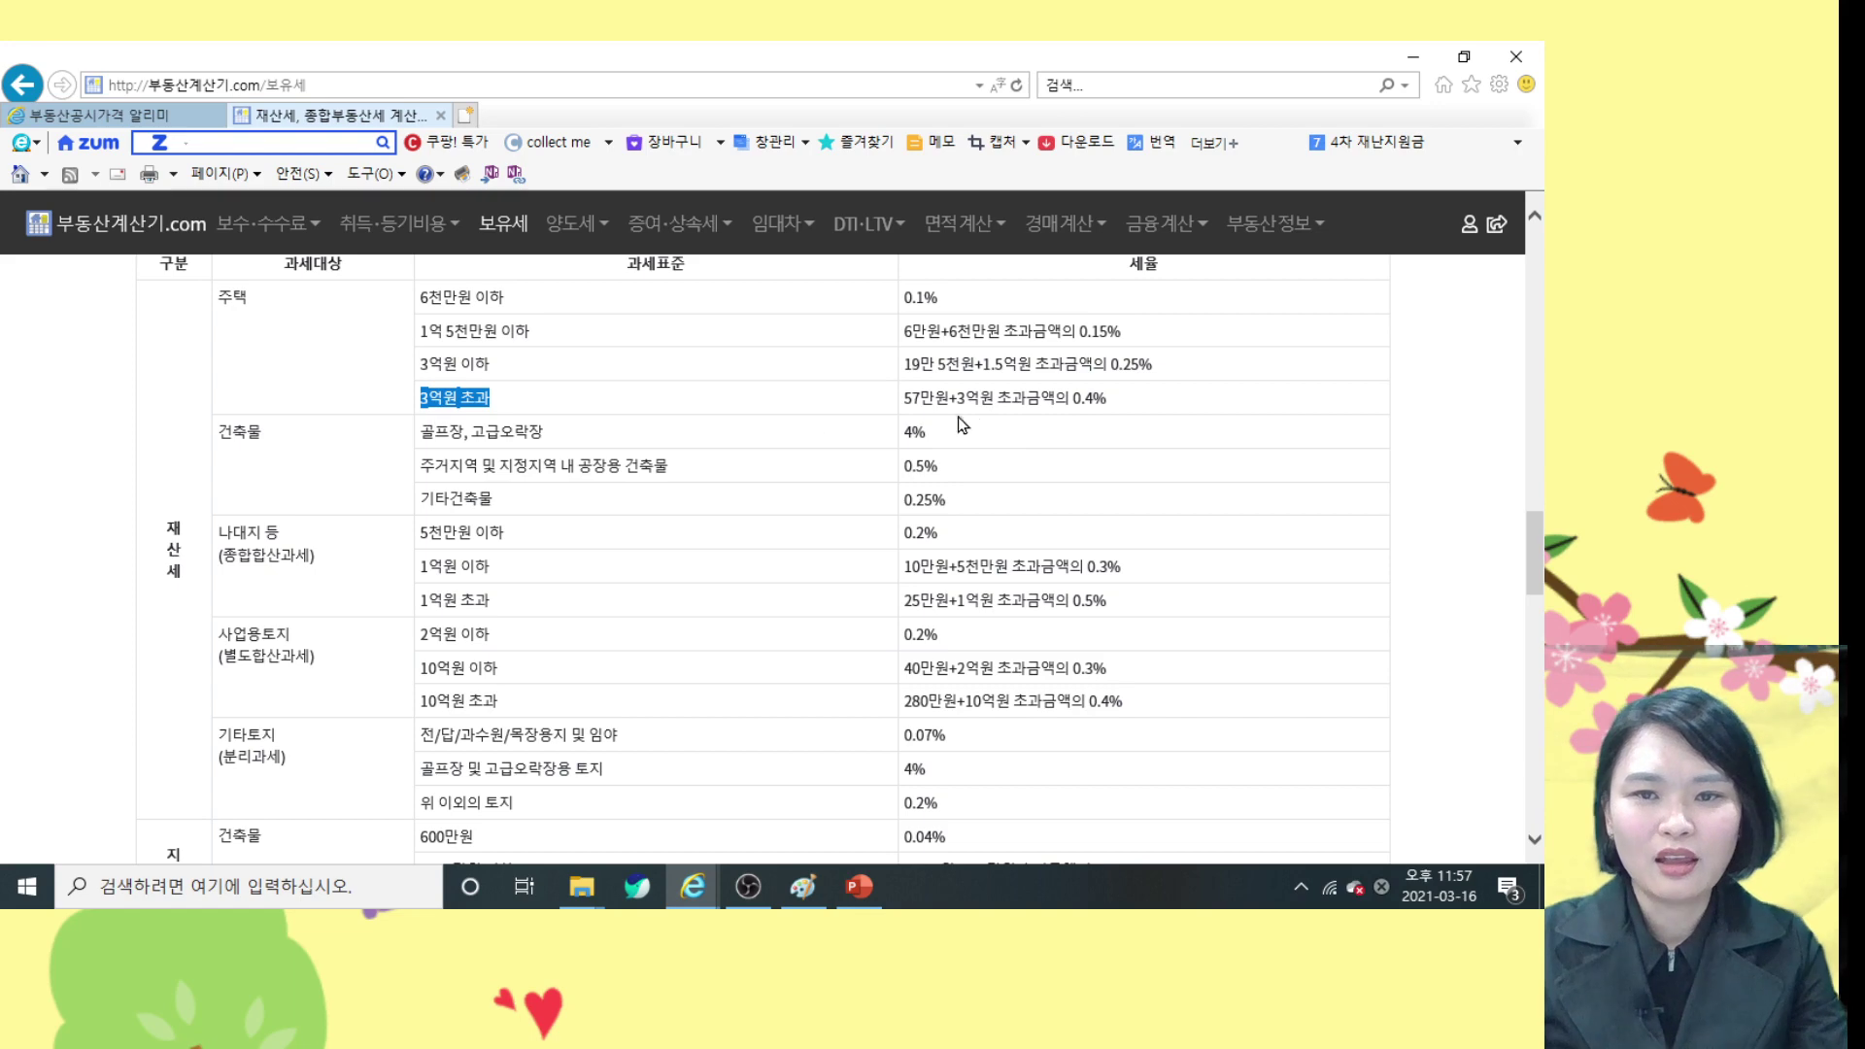
{"action": "left_click_drag", "start_coordinate": [903, 397], "coordinate": [1106, 398]}
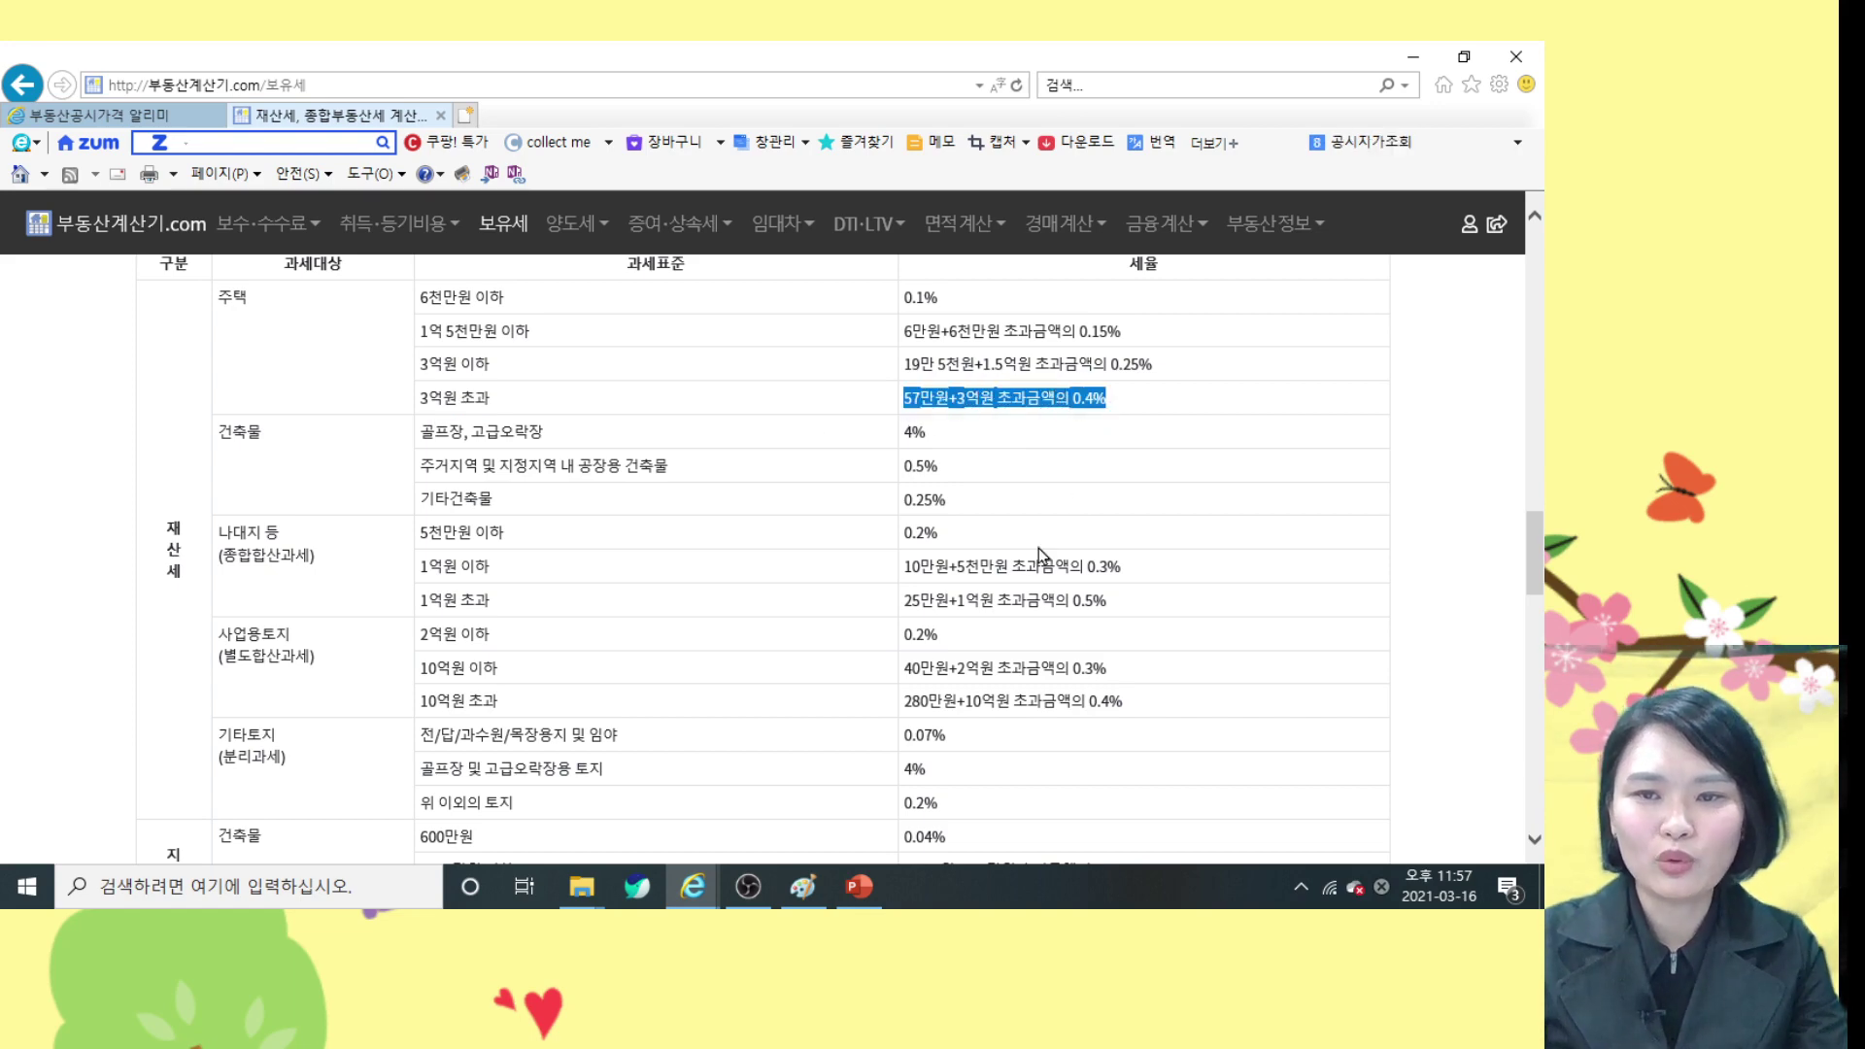
{"action": "scroll", "coordinate": [1020, 554], "scroll_direction": "up", "scroll_amount": 15}
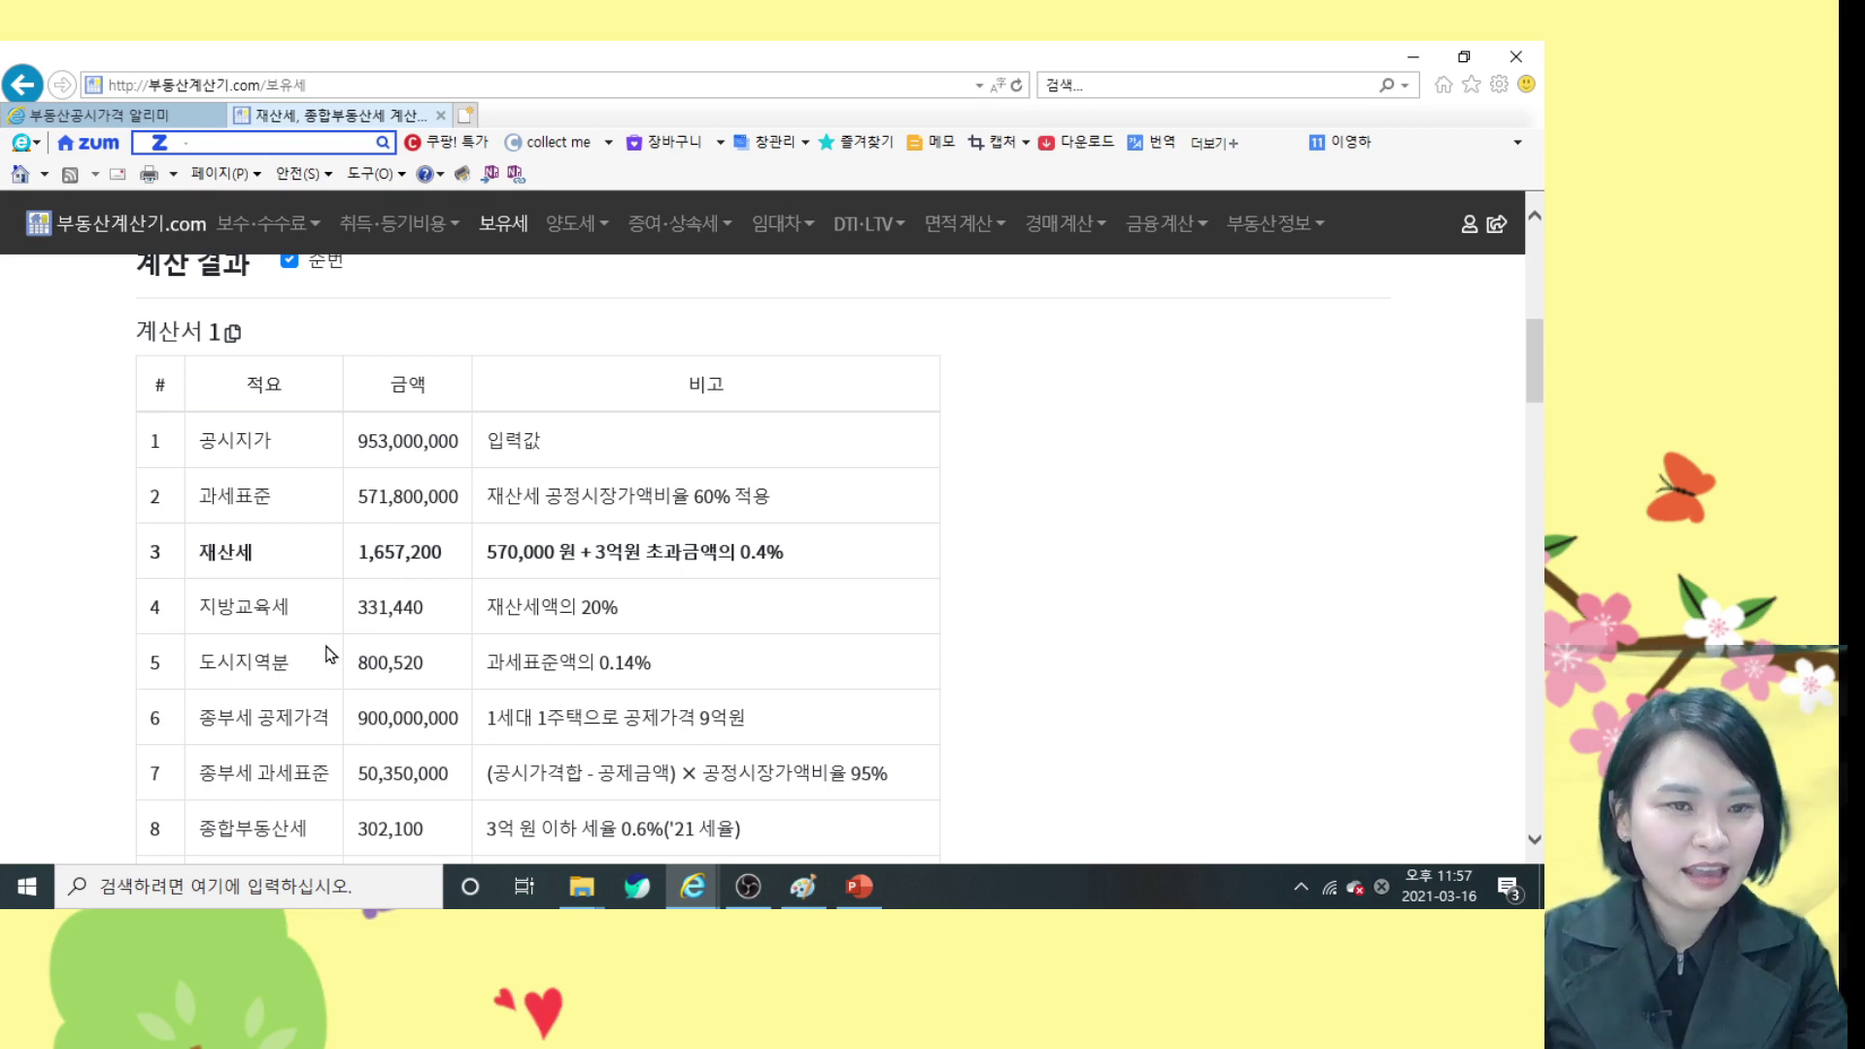
Underline 도시지역분 and its 과세표준액의 0.14% note in red, and draw a curve linking rows 재산세 to 도시지역분
{"action": "scroll", "coordinate": [598, 639], "scroll_direction": "down", "scroll_amount": 1}
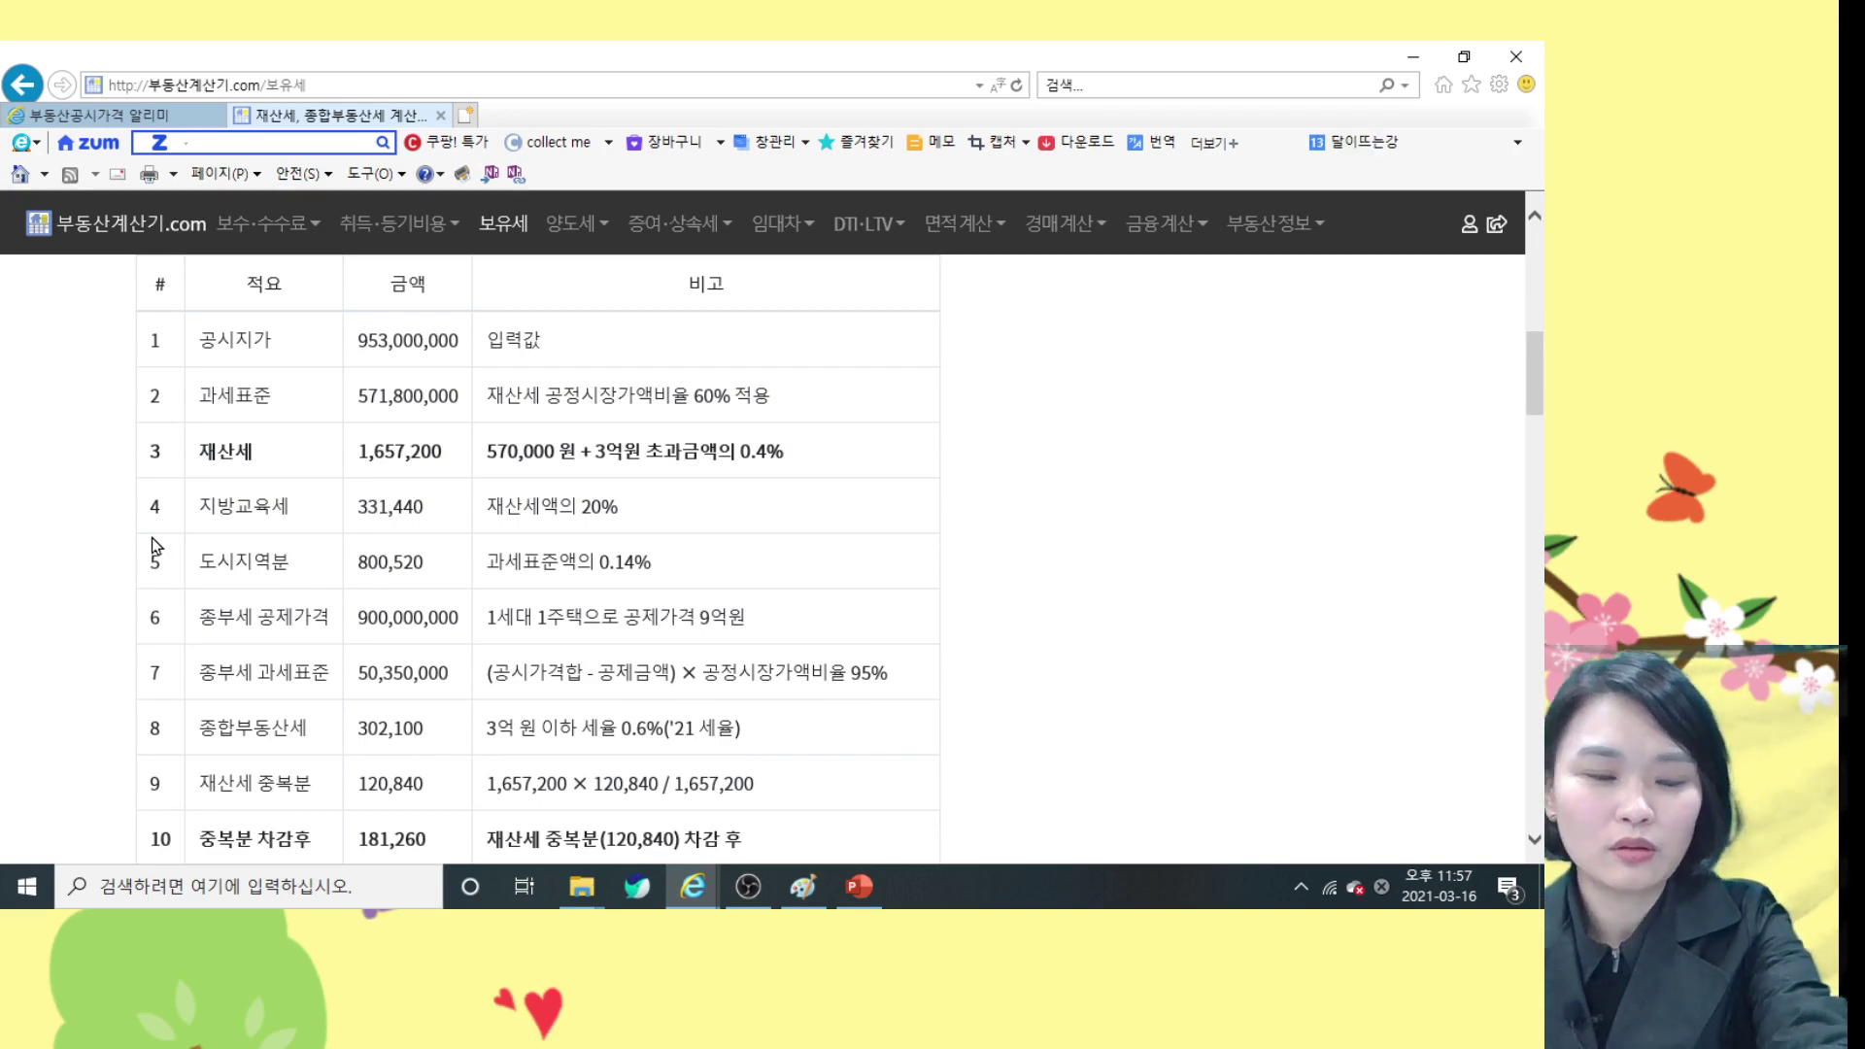
{"action": "left_click_drag", "start_coordinate": [201, 578], "coordinate": [311, 580]}
{"action": "left_click_drag", "start_coordinate": [464, 584], "coordinate": [677, 587]}
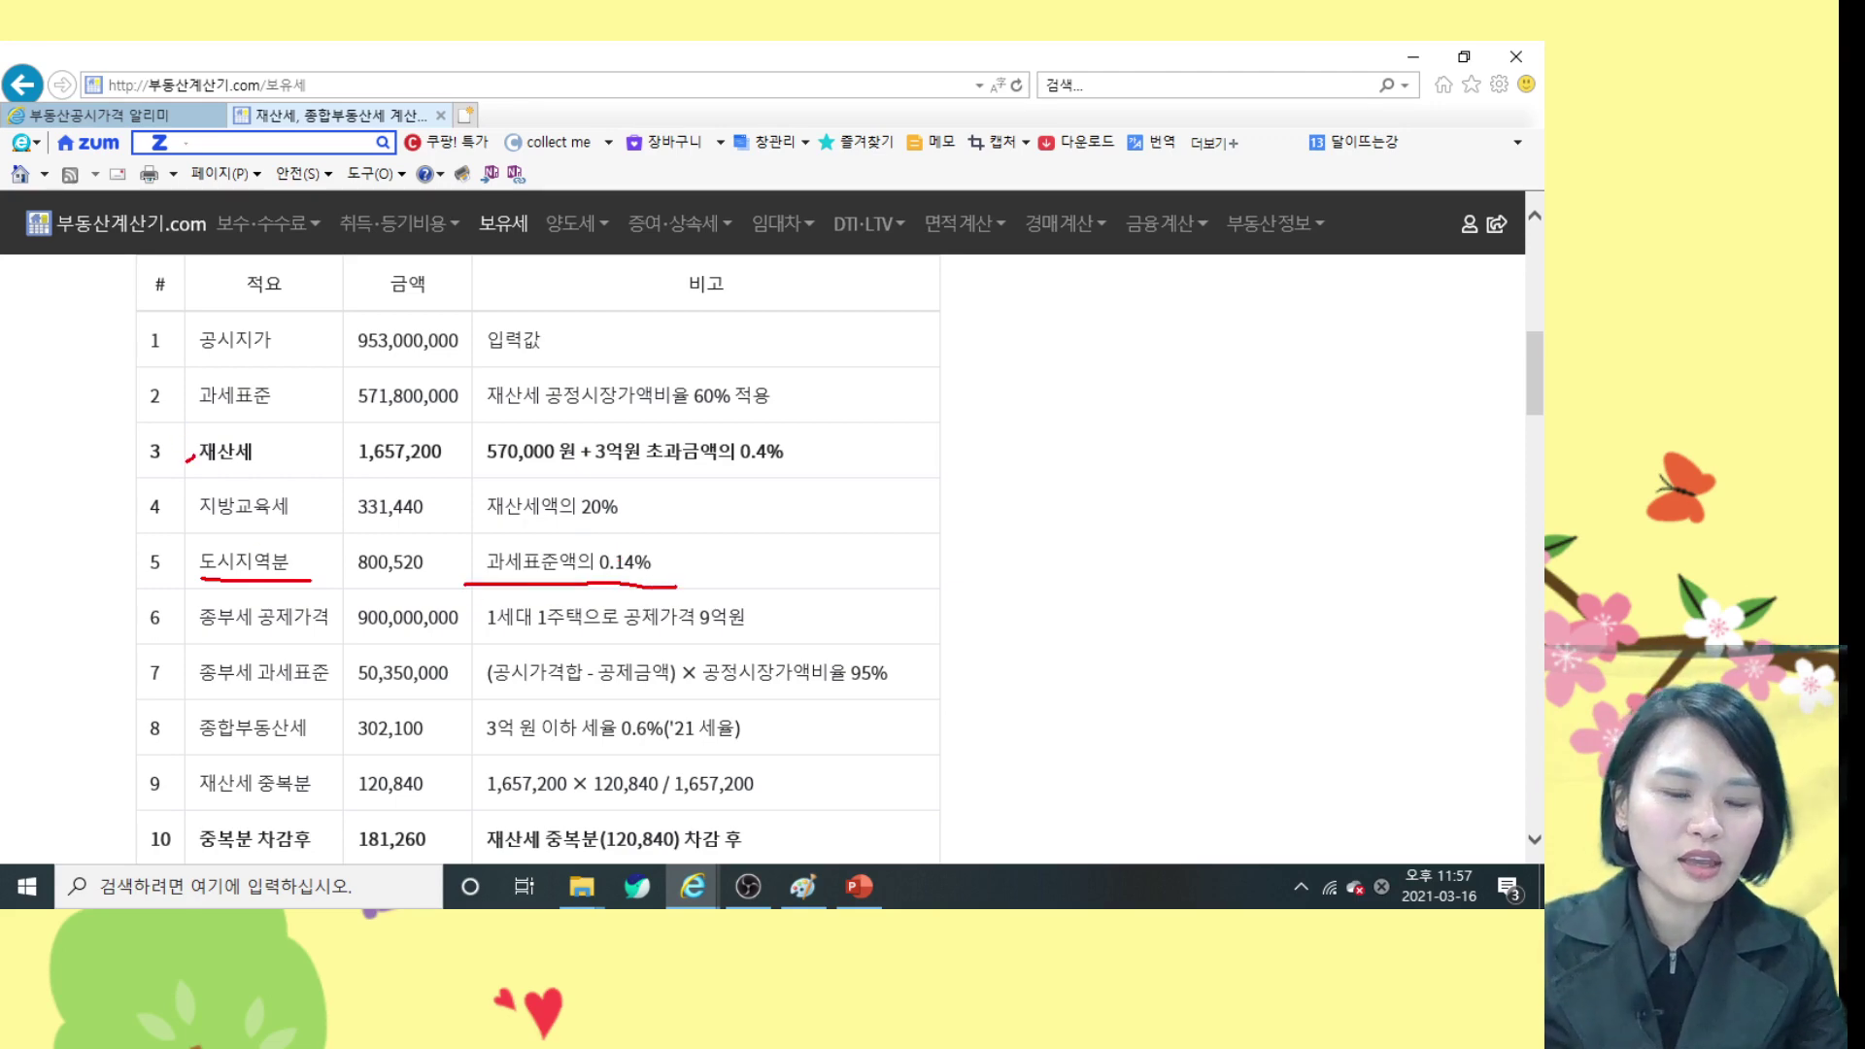
{"action": "mouse_move", "coordinate": [187, 458]}
{"action": "left_mouse_down"}
{"action": "mouse_move", "coordinate": [156, 534]}
{"action": "mouse_move", "coordinate": [192, 575]}
{"action": "left_mouse_up"}
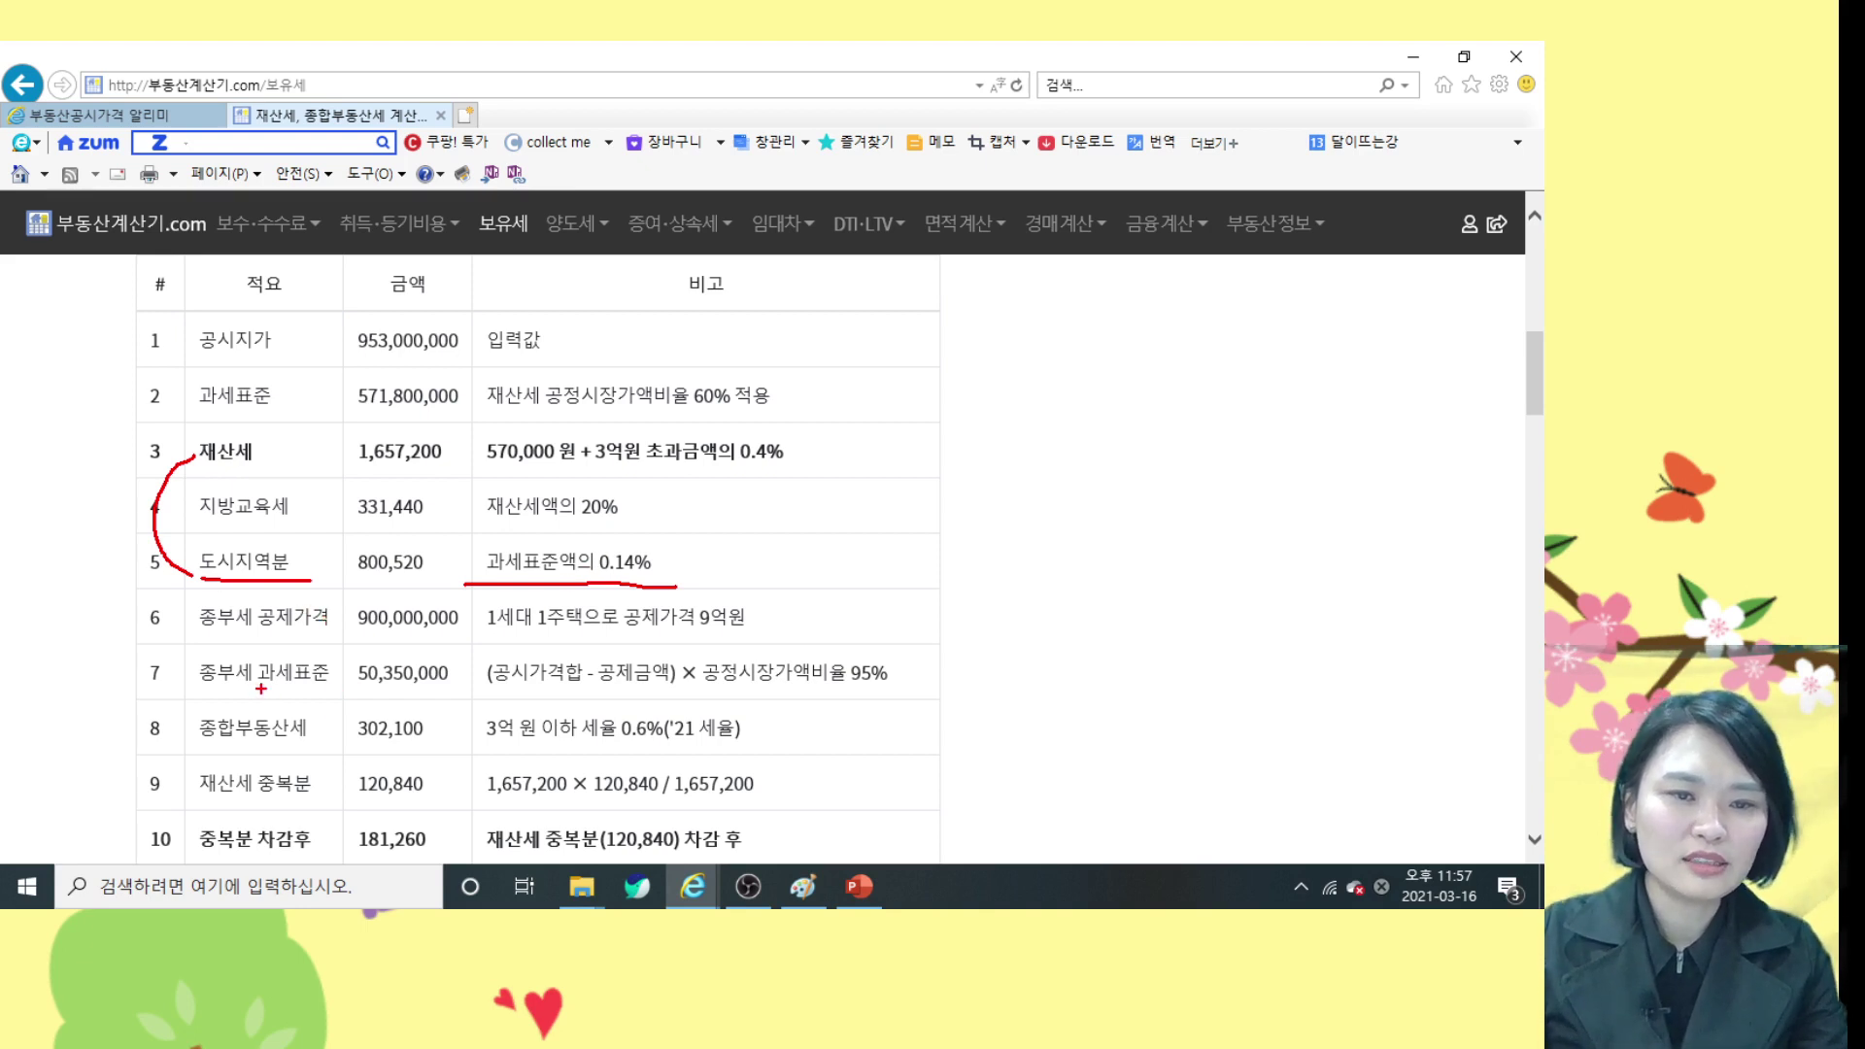
Underline 종부세 공제가격 and its note in red, circle 9억원, and clear all the drawn marks
{"action": "left_click_drag", "start_coordinate": [214, 642], "coordinate": [338, 644]}
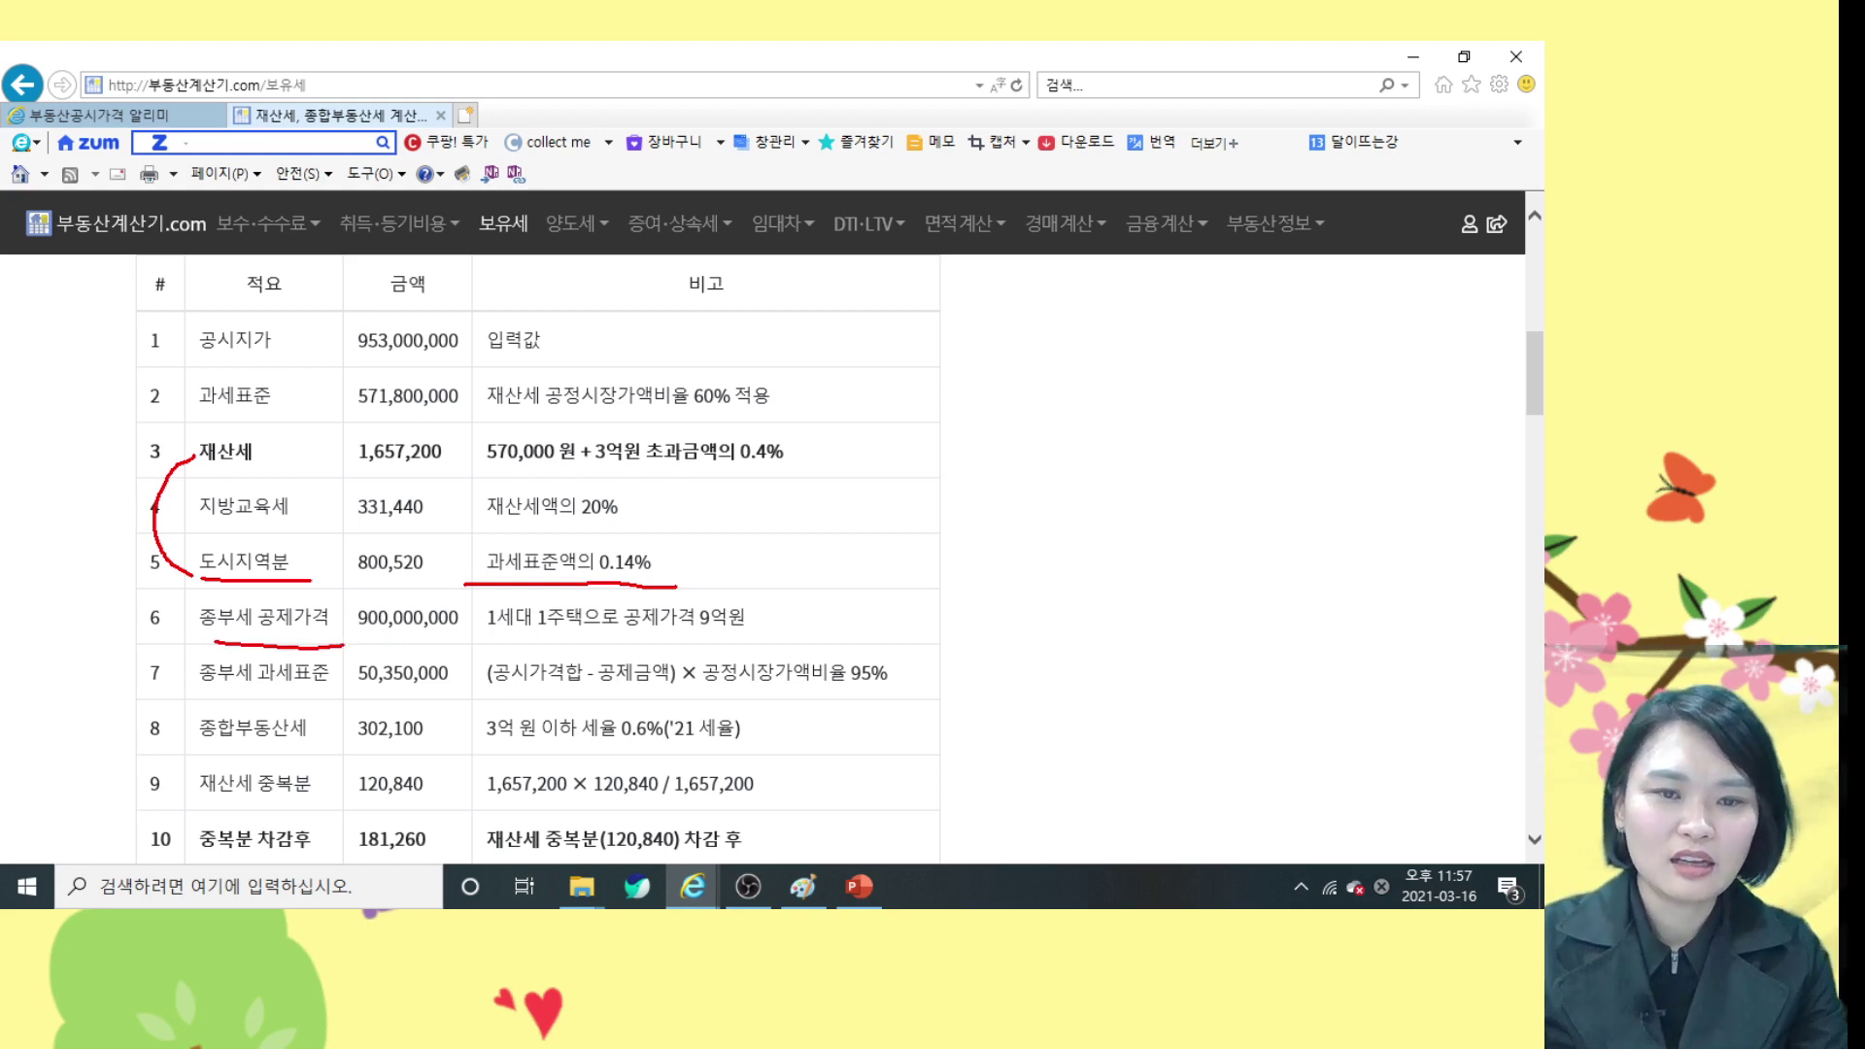
{"action": "mouse_move", "coordinate": [486, 638]}
{"action": "left_mouse_down"}
{"action": "mouse_move", "coordinate": [737, 629]}
{"action": "mouse_move", "coordinate": [680, 633]}
{"action": "mouse_move", "coordinate": [750, 608]}
{"action": "left_mouse_up"}
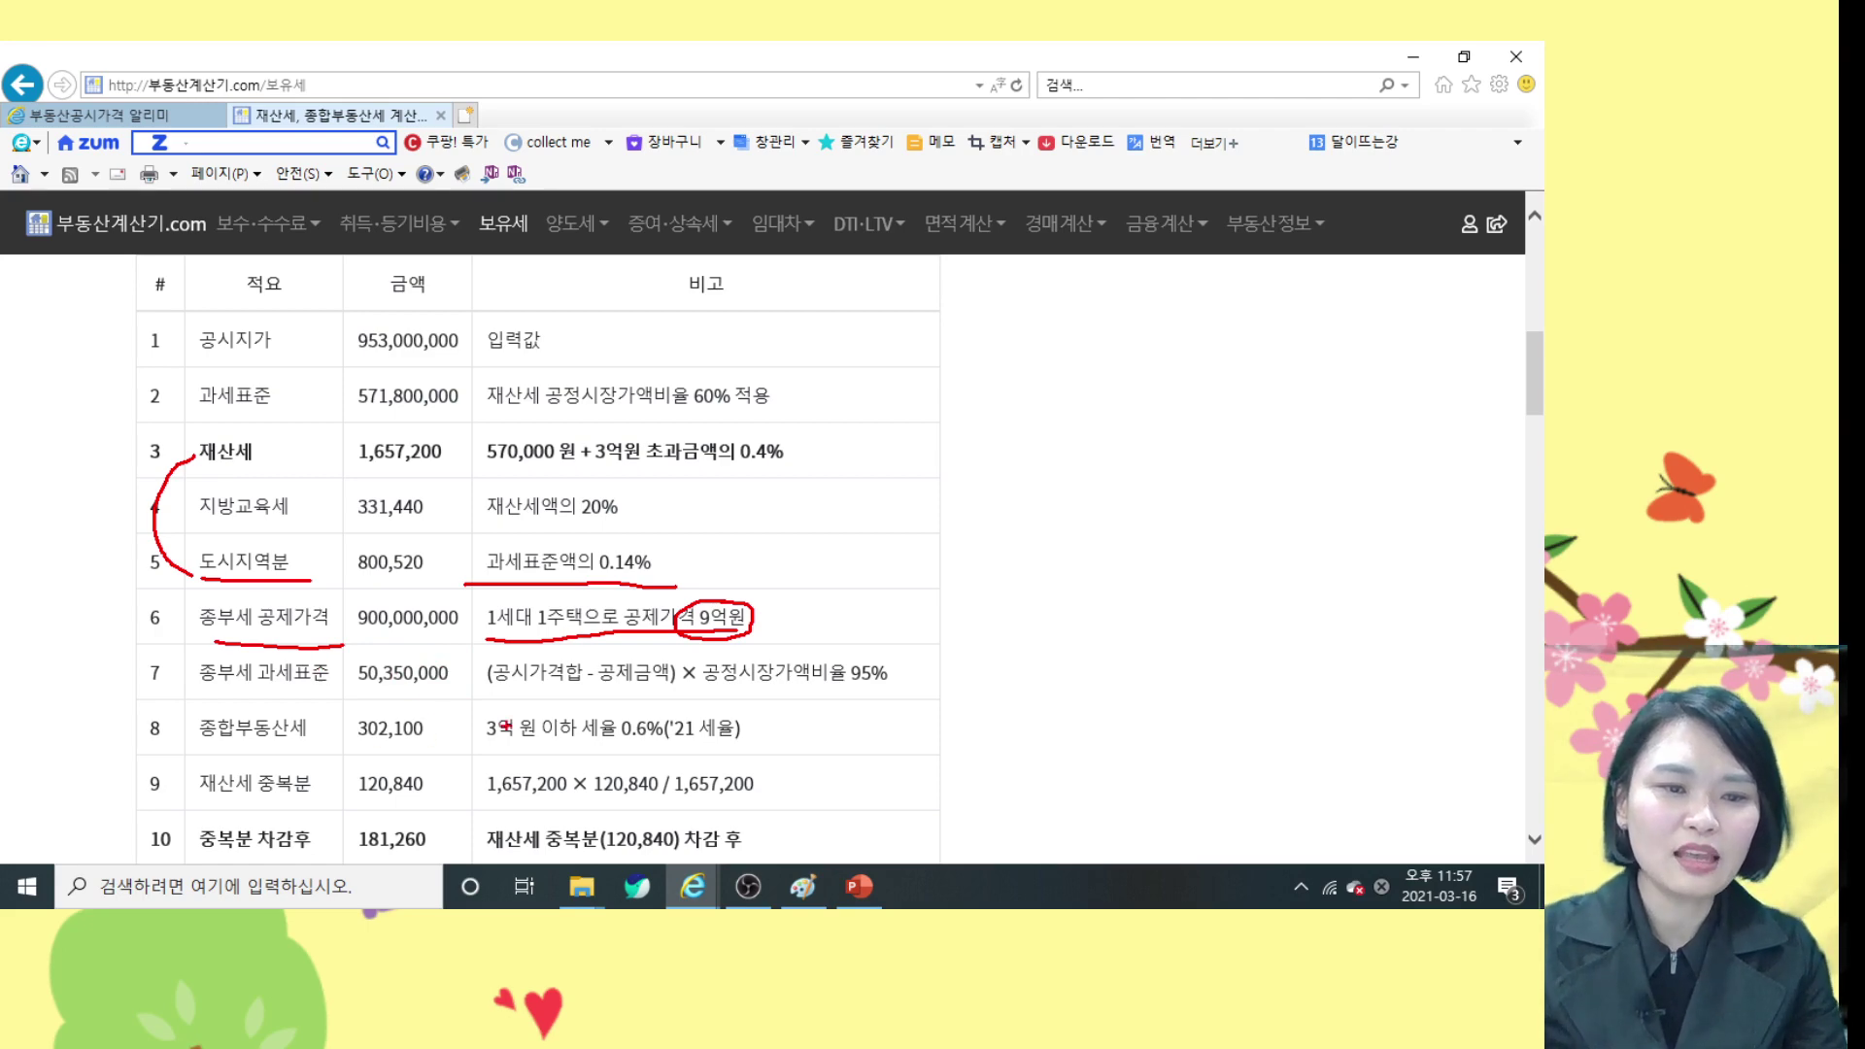
{"action": "key", "text": "Escape"}
Review the comprehensive real estate tax rows down to 총 납부액, highlighting the 종부세 합산금액 amount
{"action": "scroll", "coordinate": [486, 747], "scroll_direction": "down", "scroll_amount": 1}
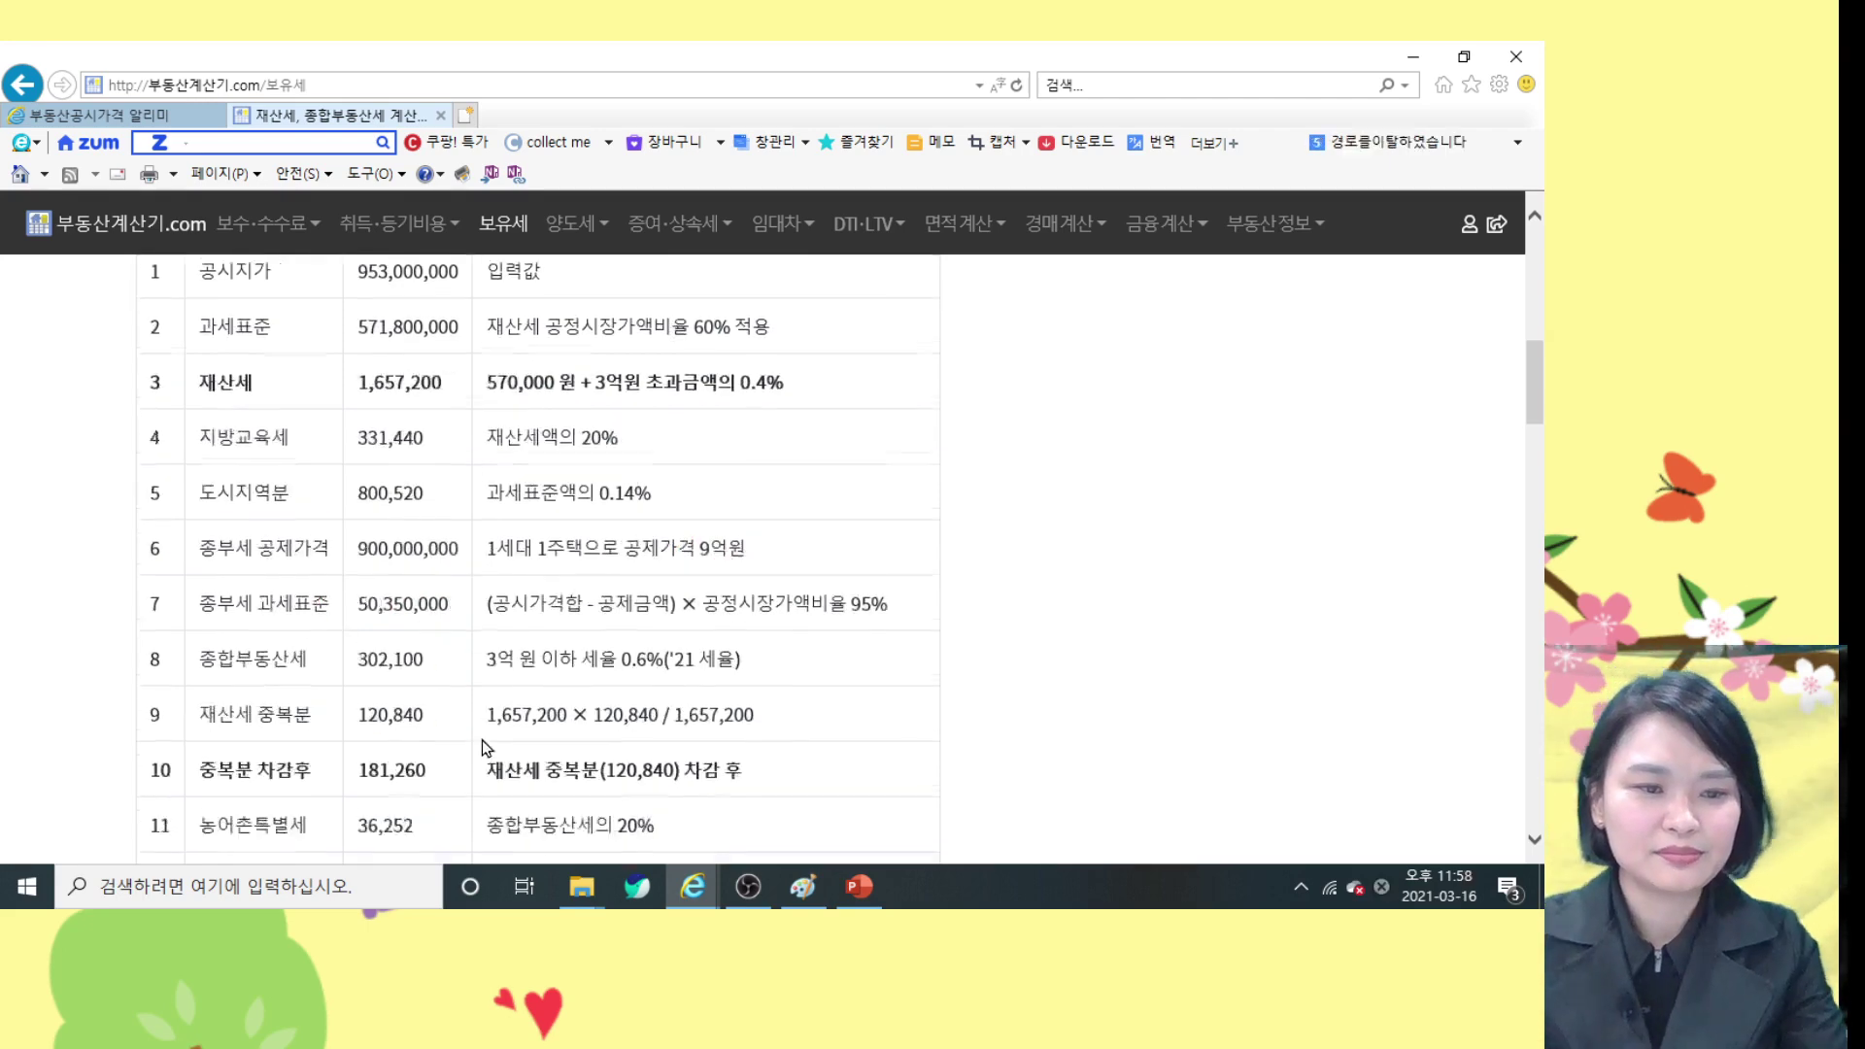
{"action": "scroll", "coordinate": [485, 747], "scroll_direction": "down", "scroll_amount": 2}
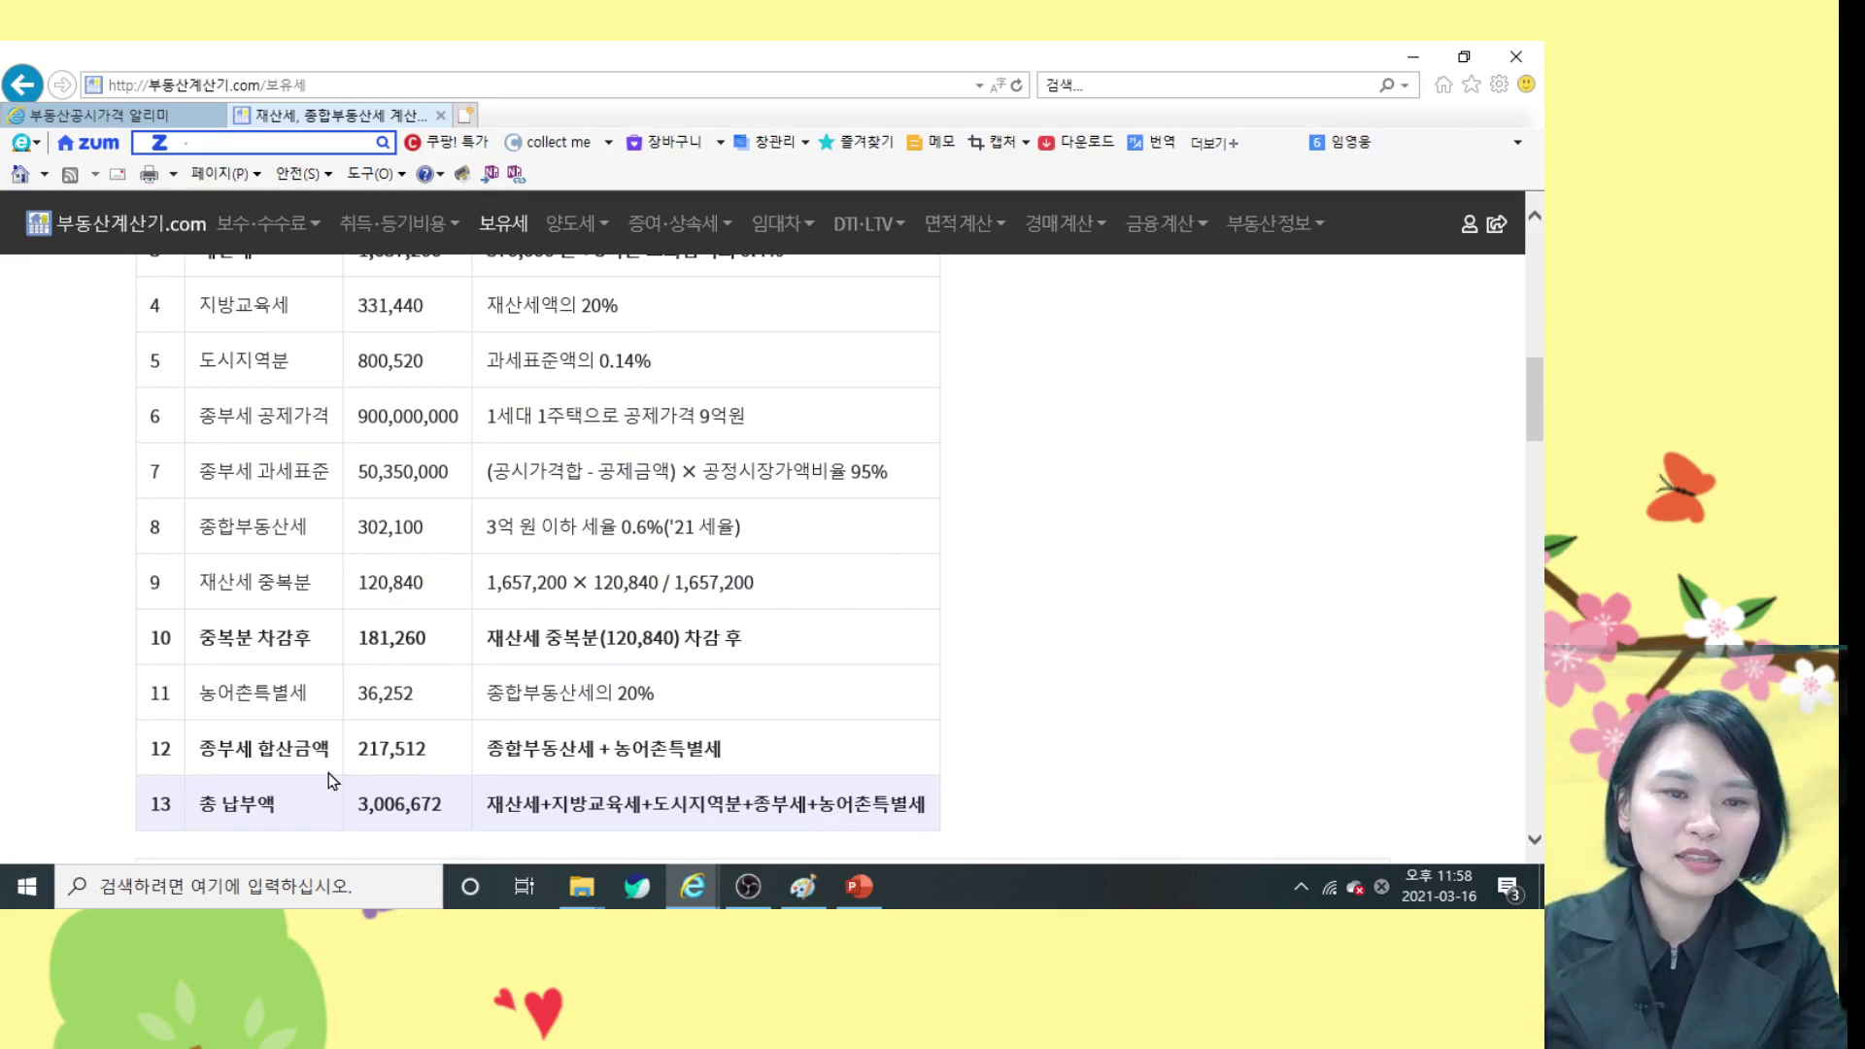
{"action": "mouse_move", "coordinate": [364, 781]}
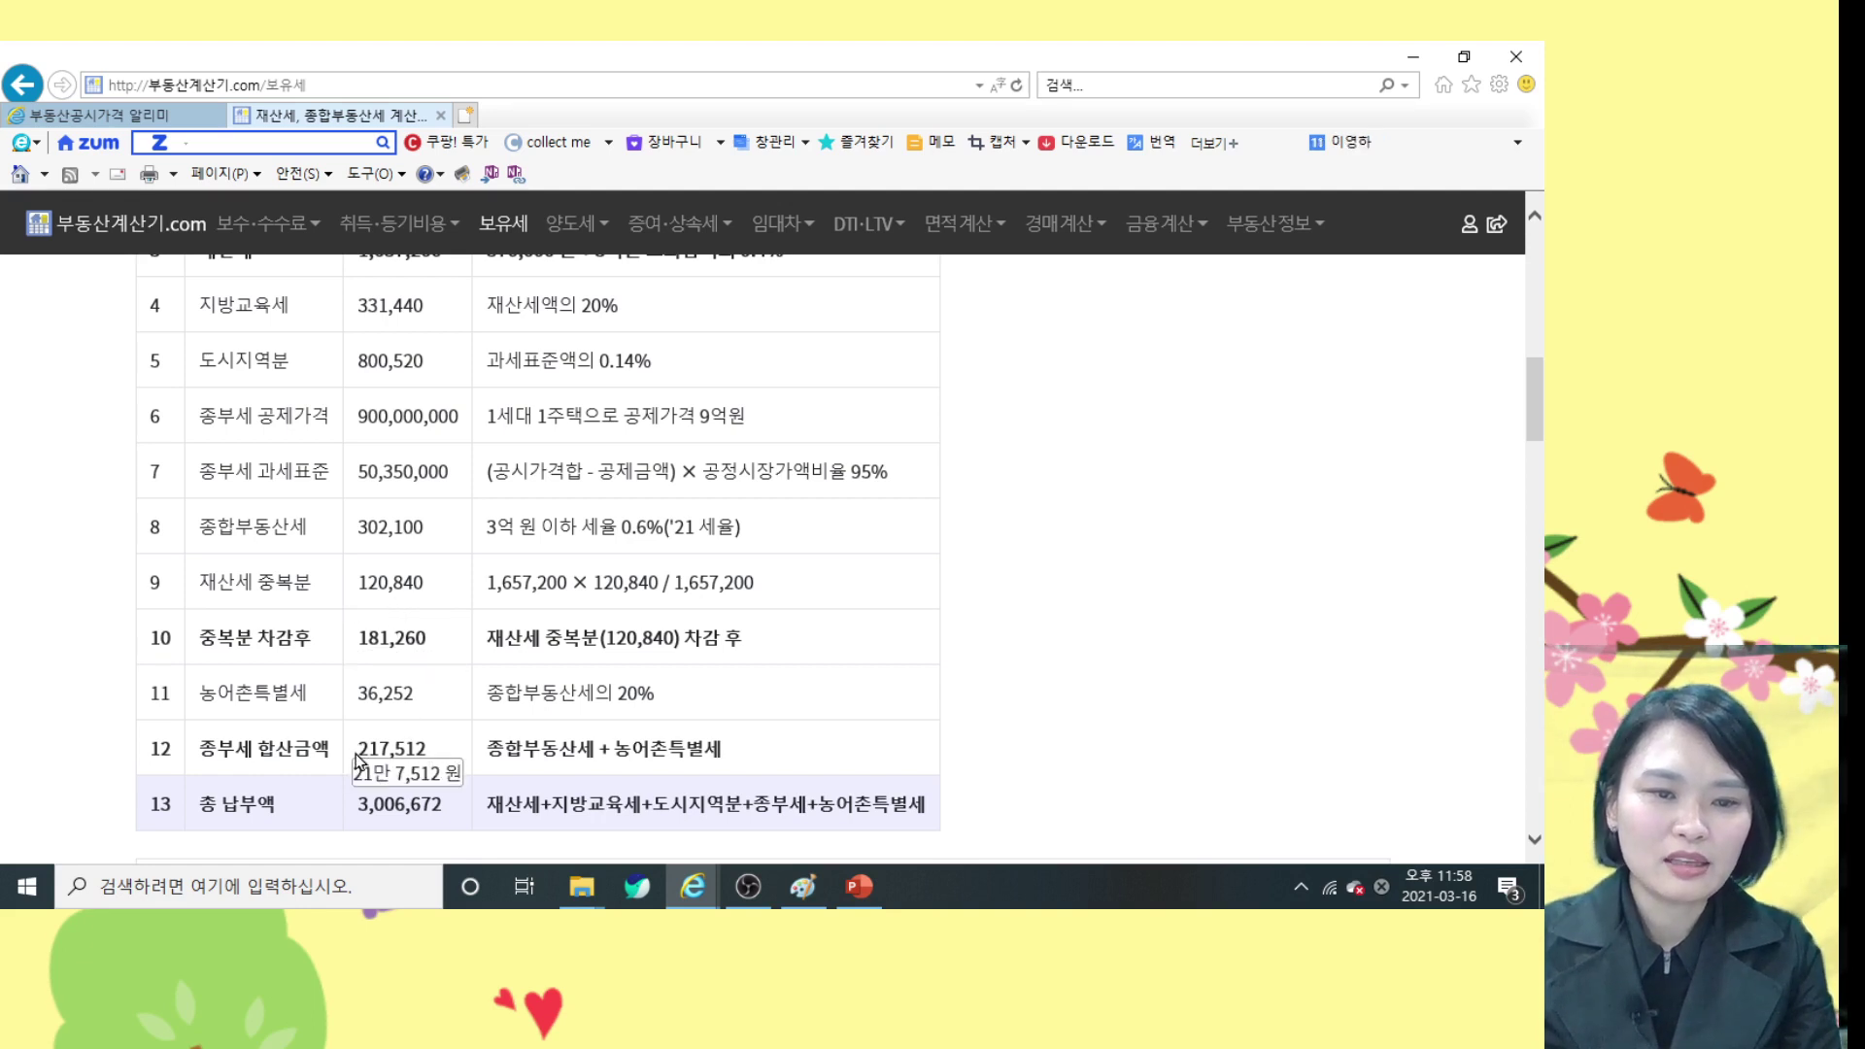
{"action": "left_click_drag", "start_coordinate": [355, 748], "coordinate": [439, 749]}
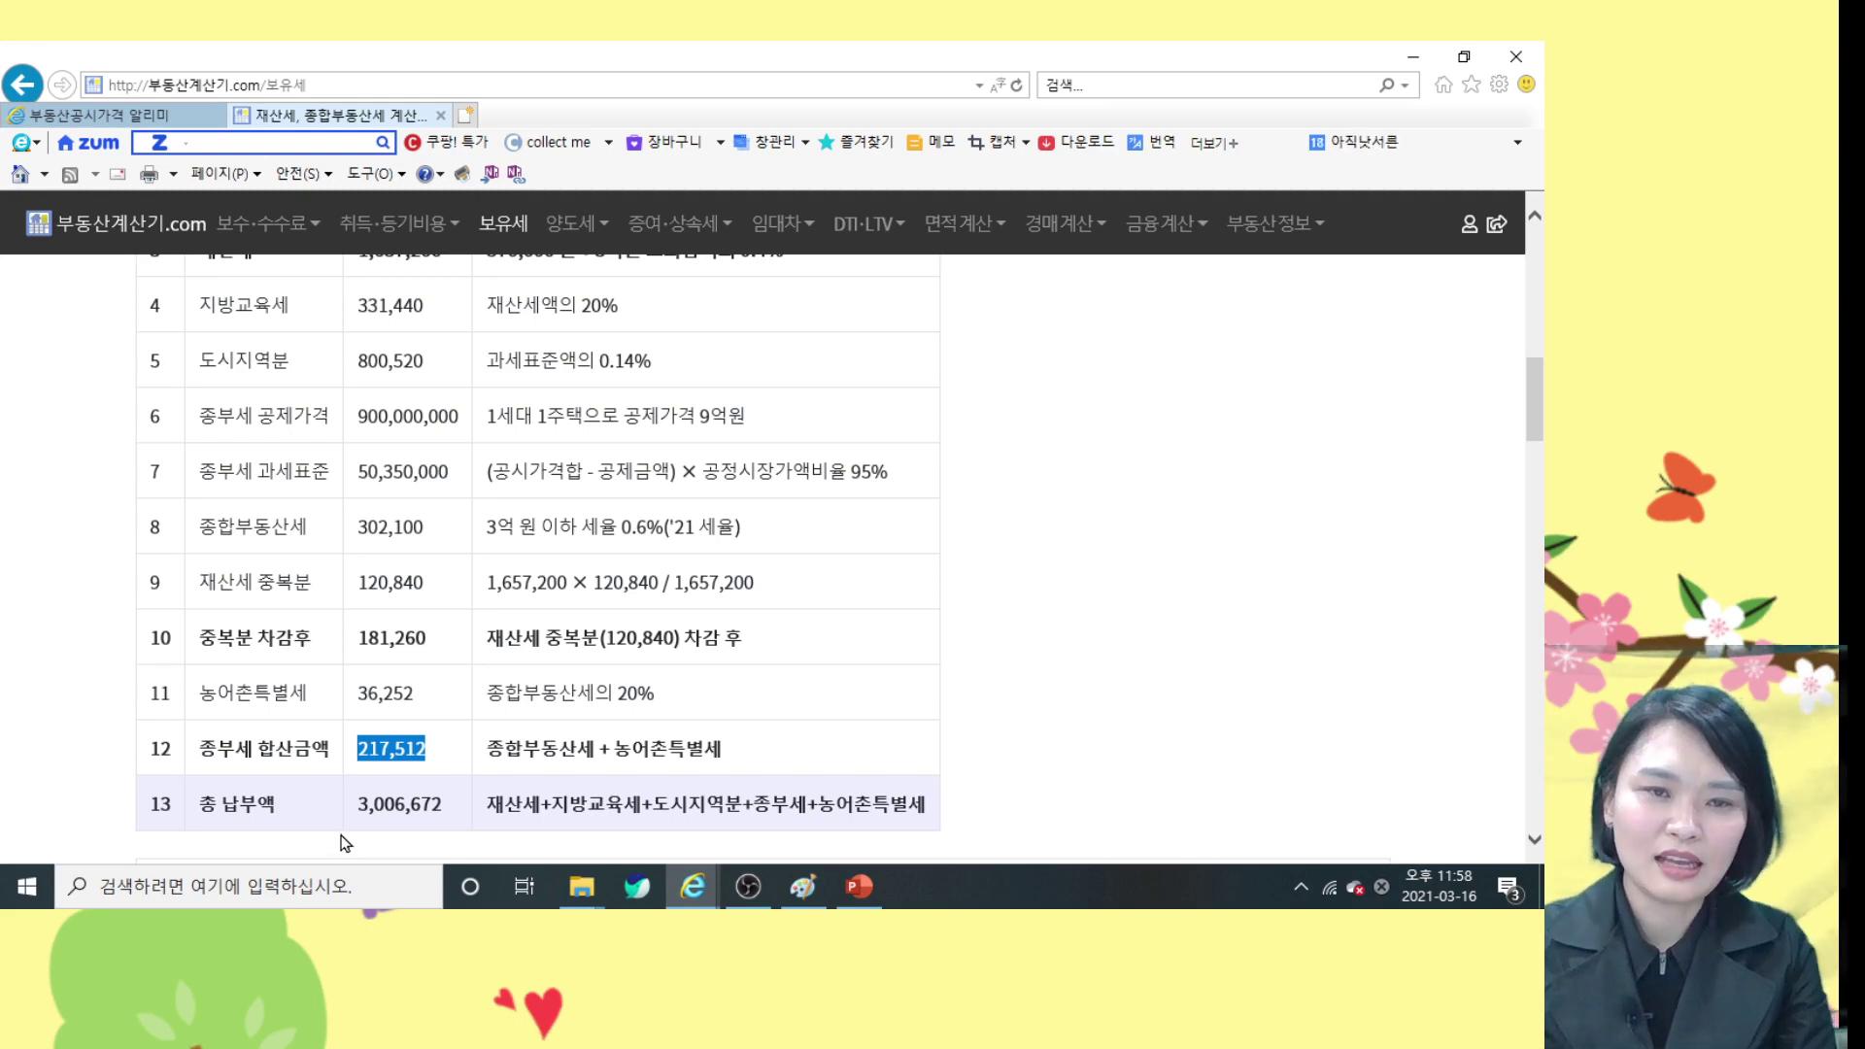
Open the '21년 종부세 explanation above the holding tax form
{"action": "scroll", "coordinate": [342, 837], "scroll_direction": "up", "scroll_amount": 10}
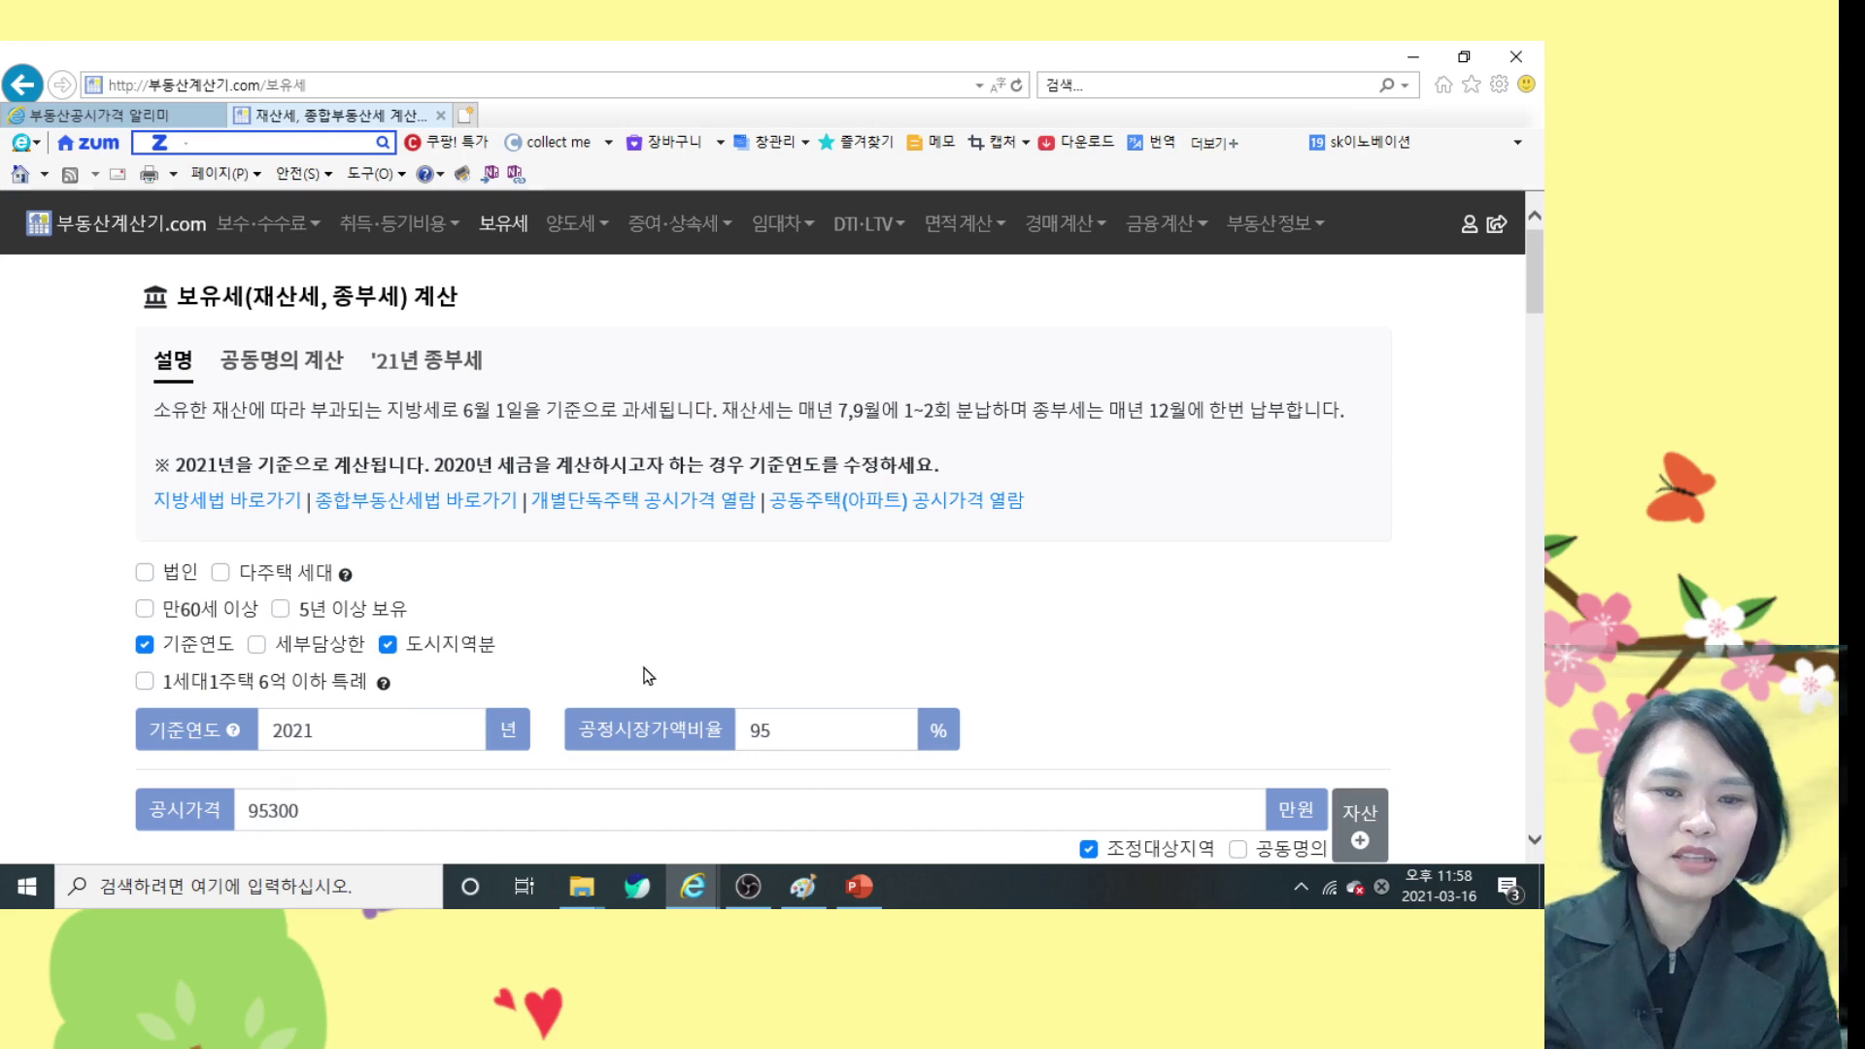
{"action": "scroll", "coordinate": [542, 656], "scroll_direction": "down", "scroll_amount": 1}
{"action": "scroll", "coordinate": [602, 650], "scroll_direction": "up", "scroll_amount": 1}
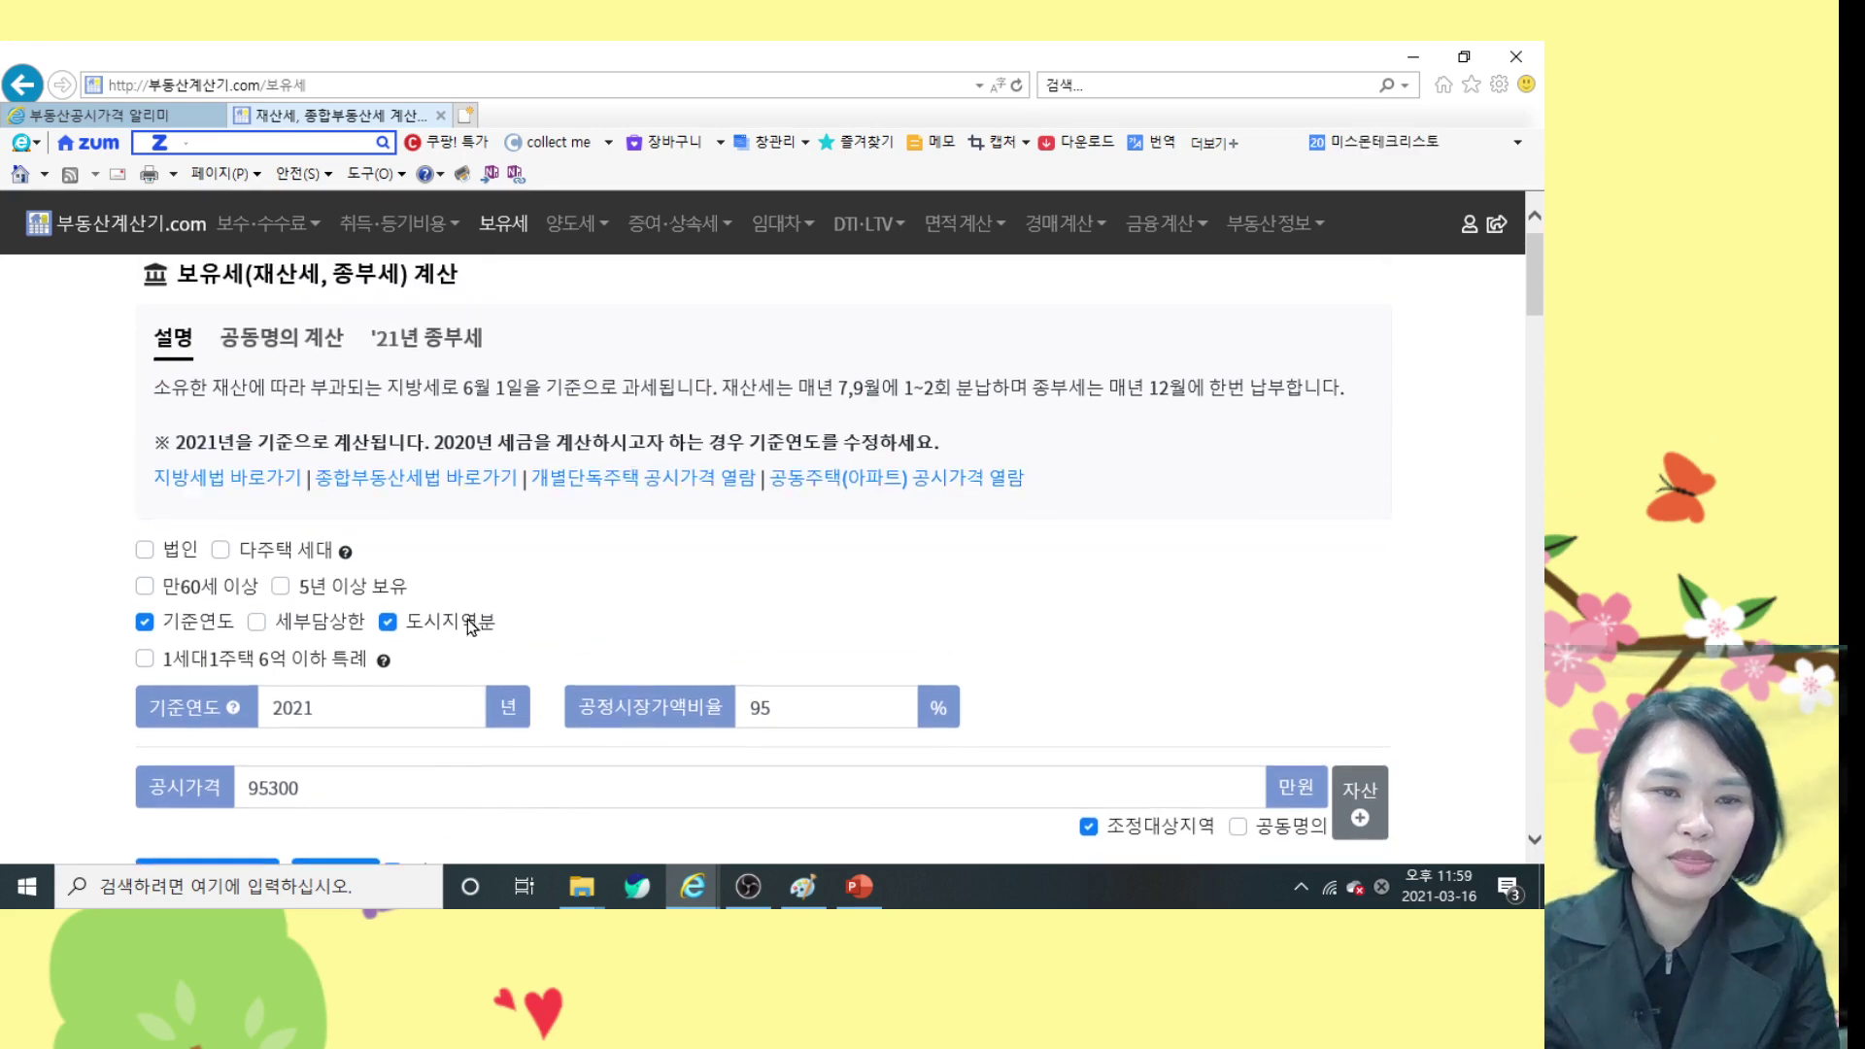
{"action": "left_click", "coordinate": [456, 369]}
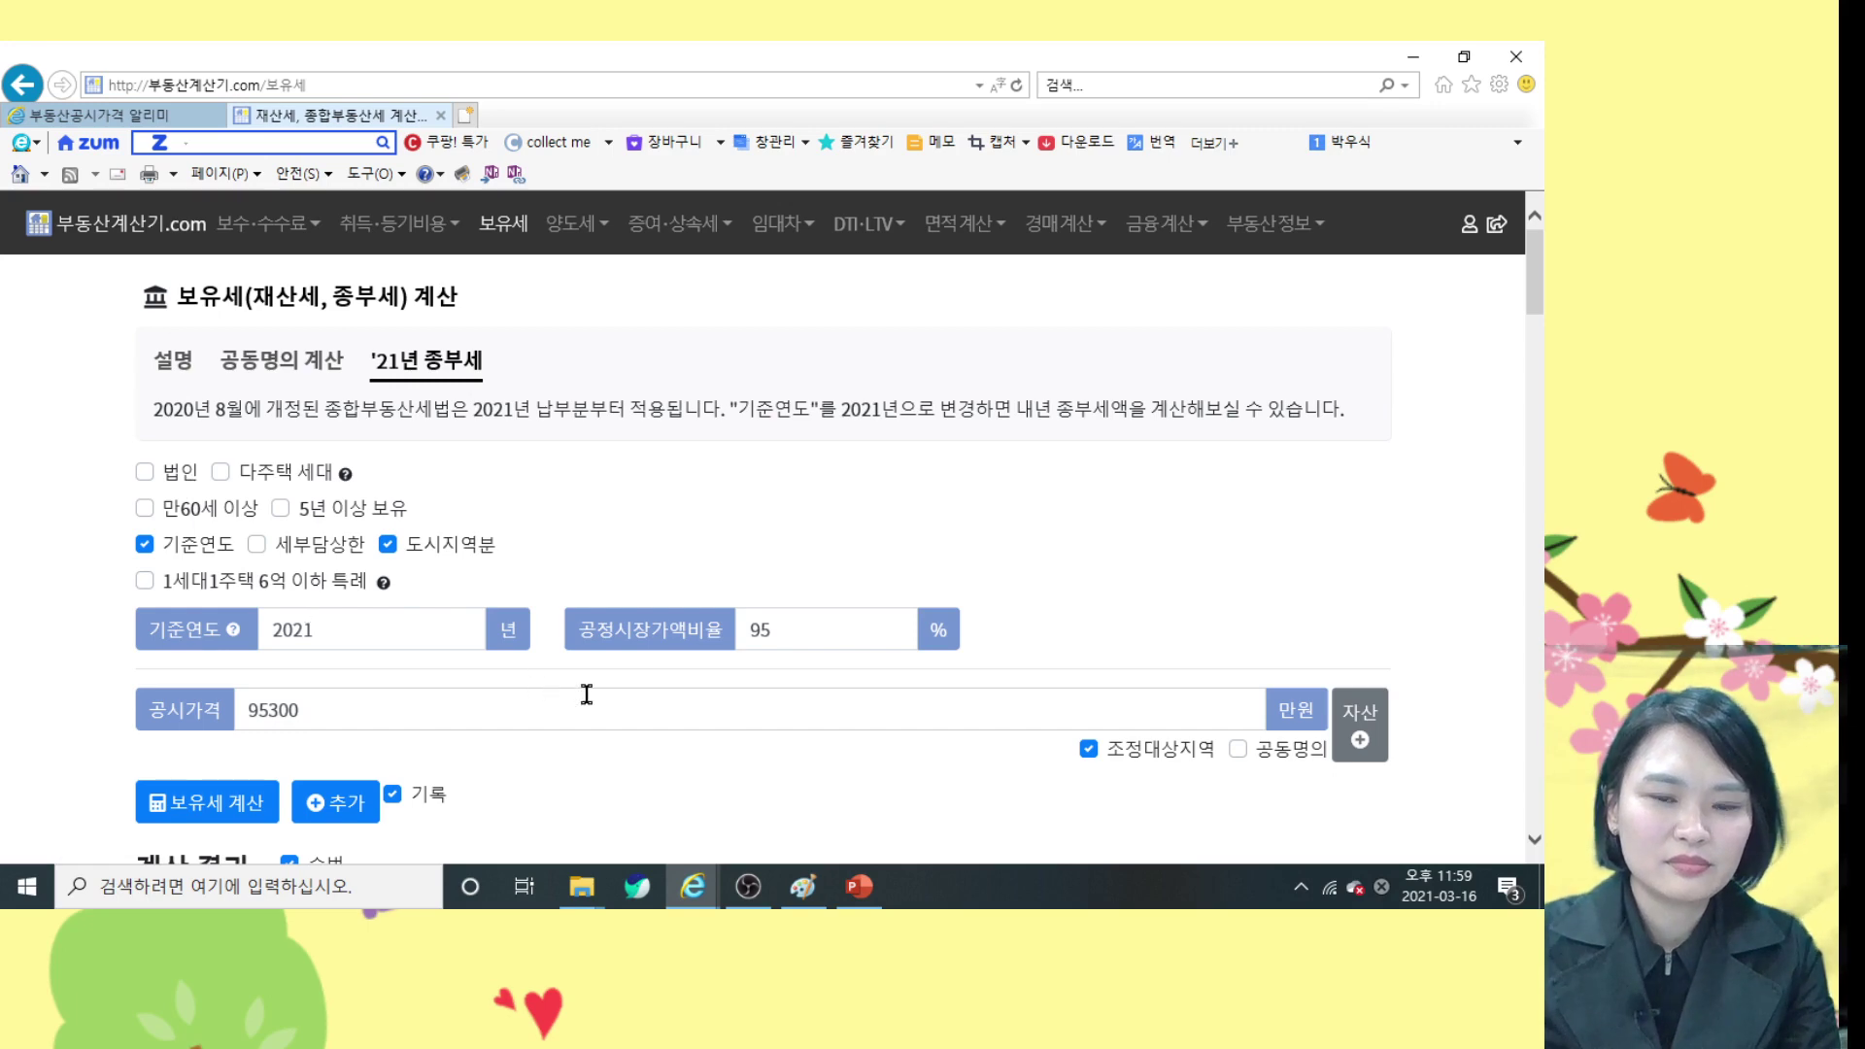
Recalculate the holding tax with the current entries and review the result rows down to 총 납부액
{"action": "scroll", "coordinate": [587, 693], "scroll_direction": "down", "scroll_amount": 1}
{"action": "scroll", "coordinate": [545, 709], "scroll_direction": "down", "scroll_amount": 2}
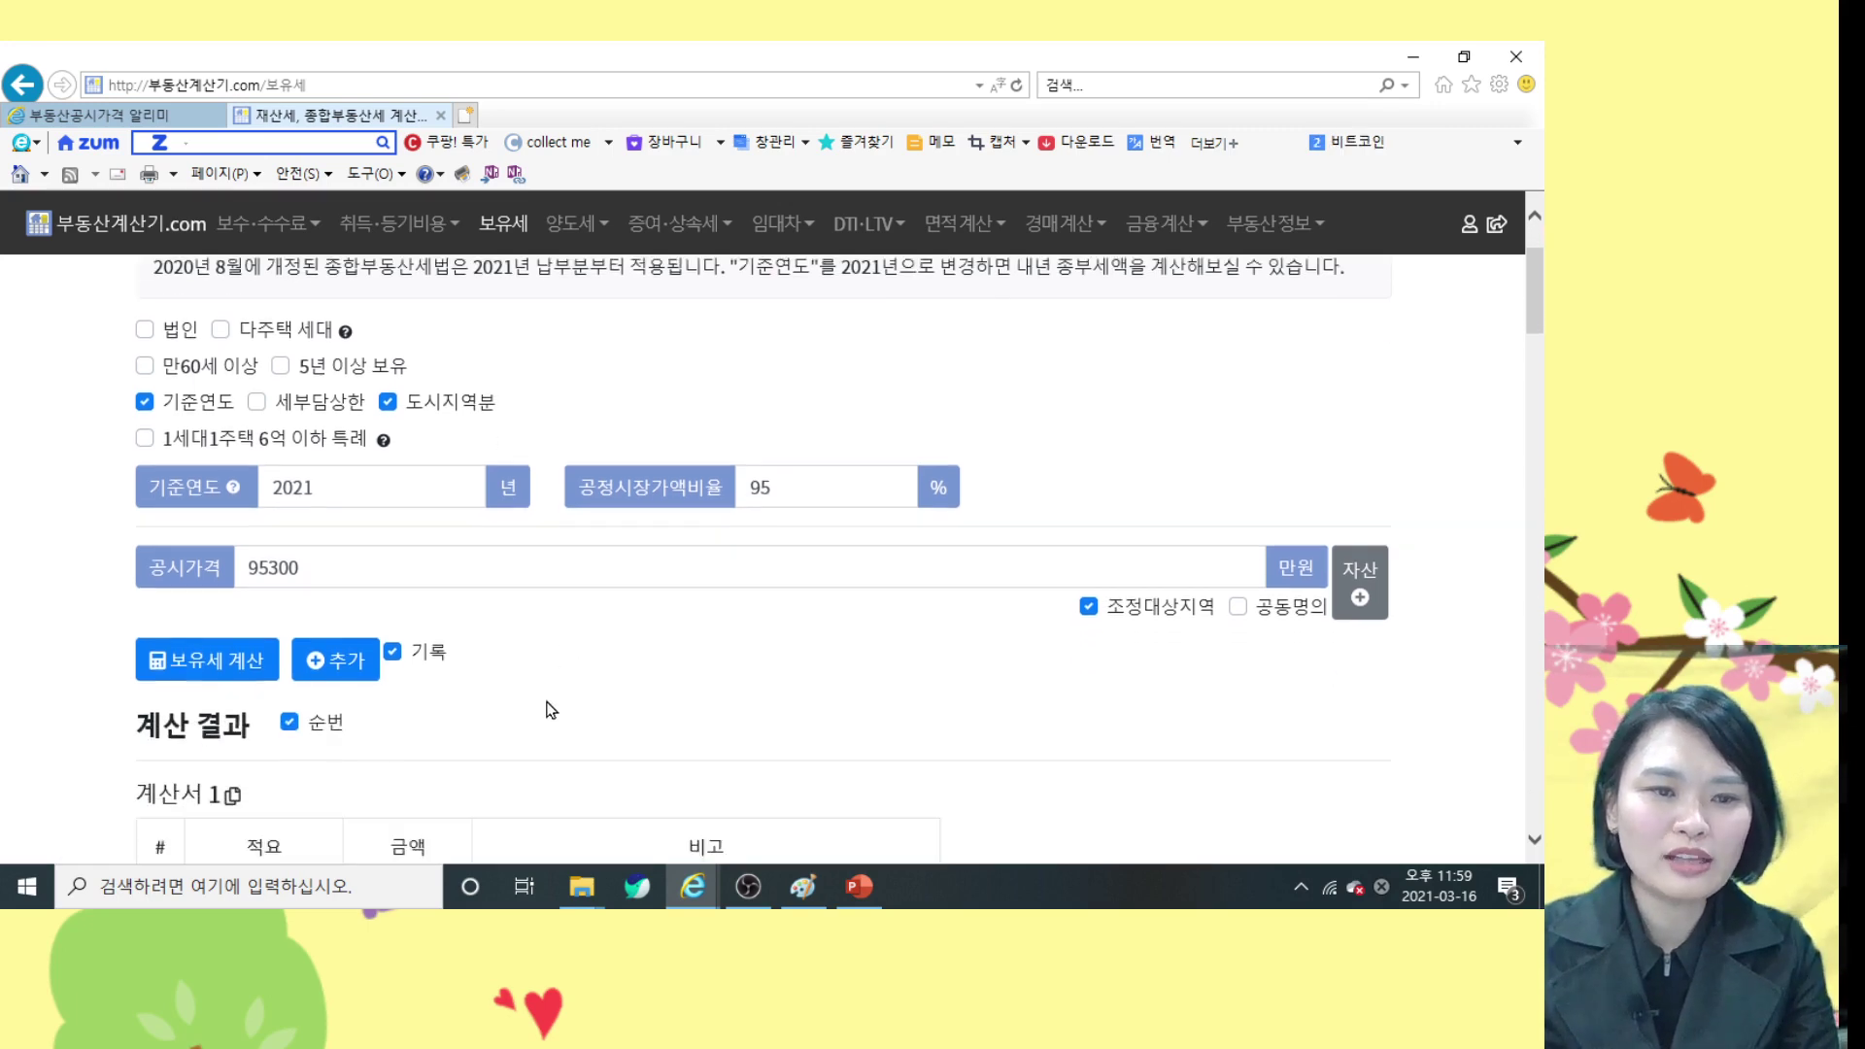
{"action": "left_click", "coordinate": [220, 511]}
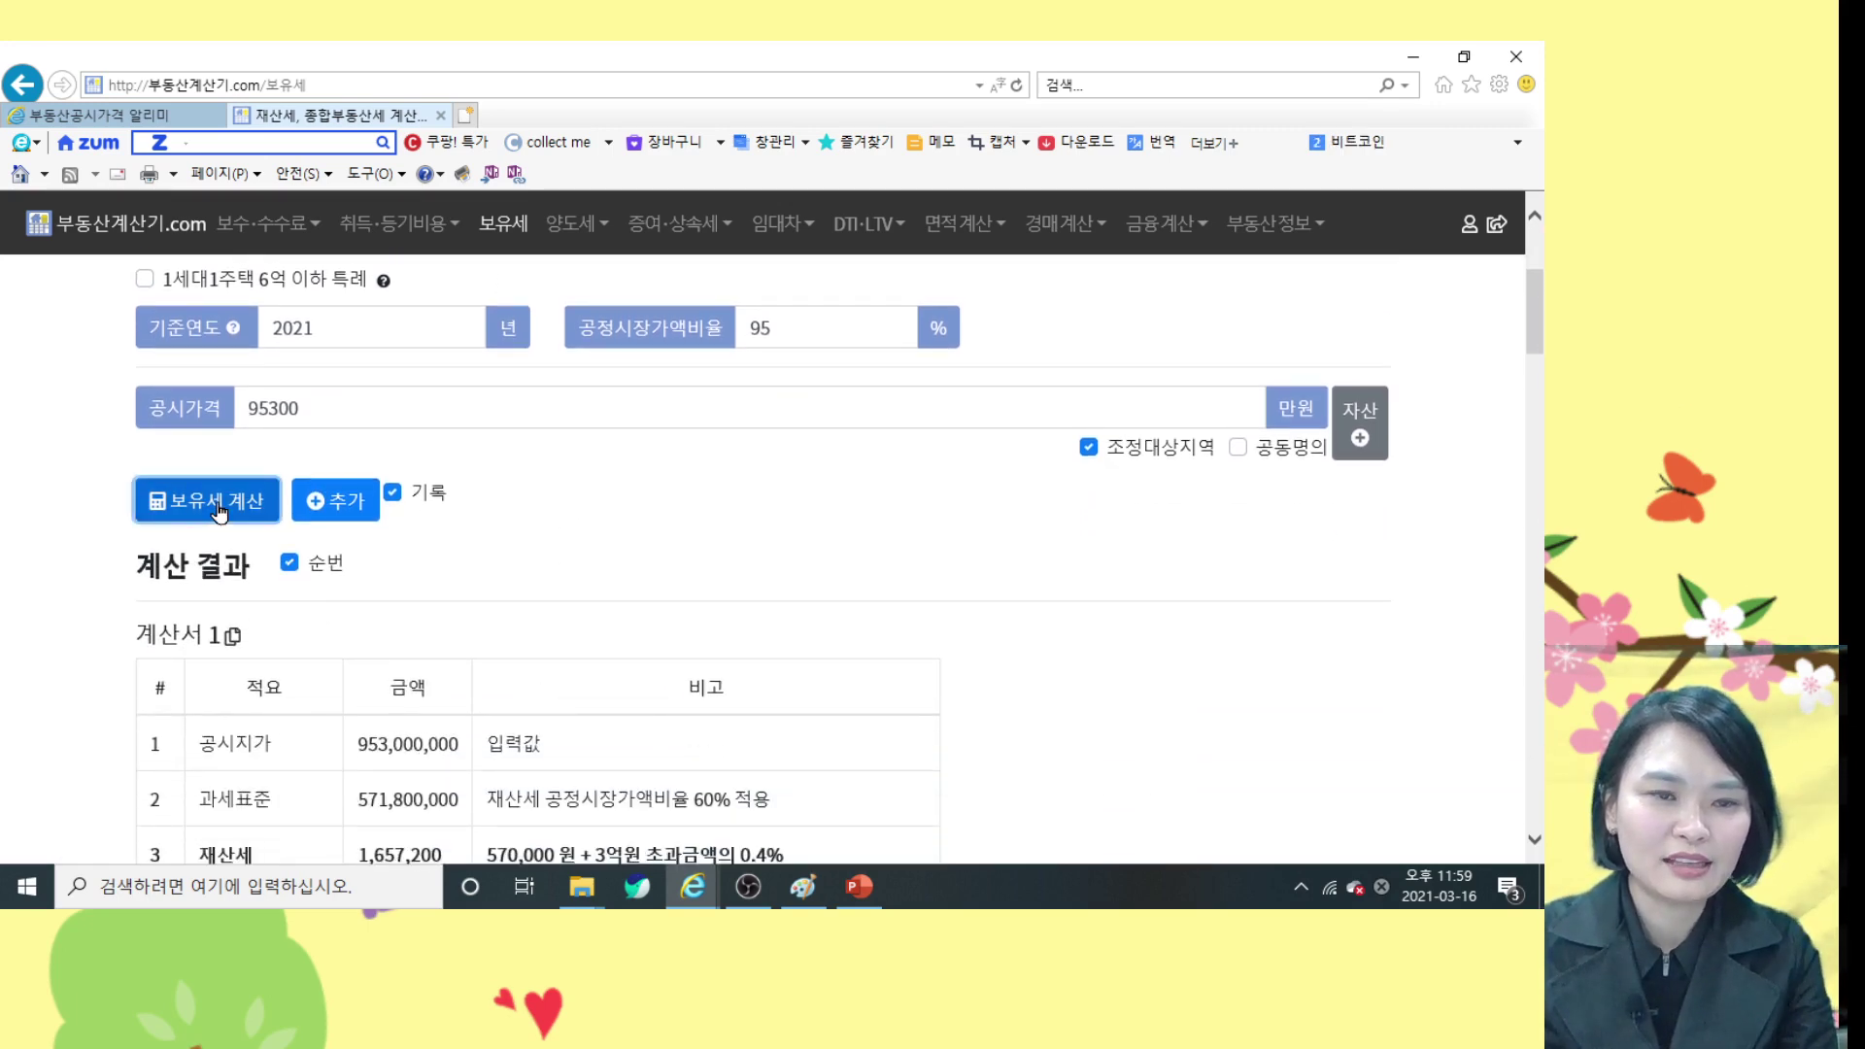
{"action": "scroll", "coordinate": [649, 638], "scroll_direction": "down", "scroll_amount": 5}
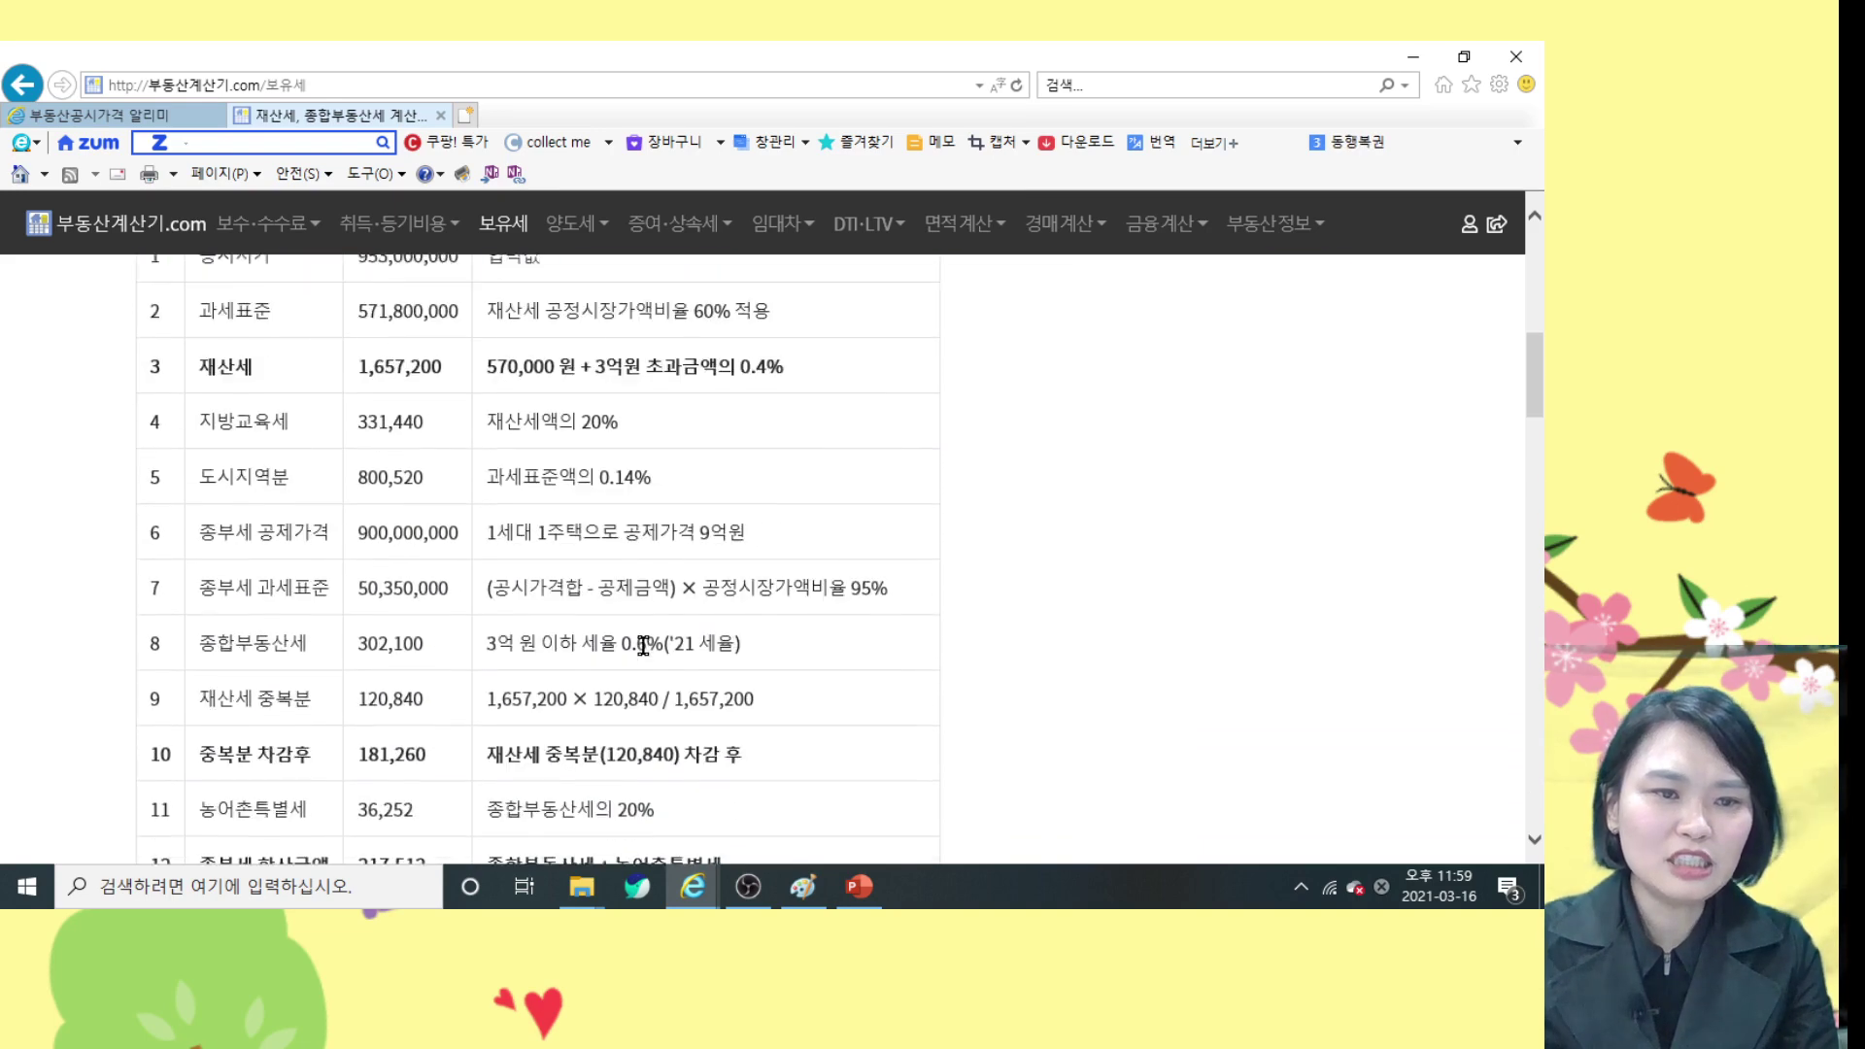
{"action": "scroll", "coordinate": [643, 645], "scroll_direction": "down", "scroll_amount": 2}
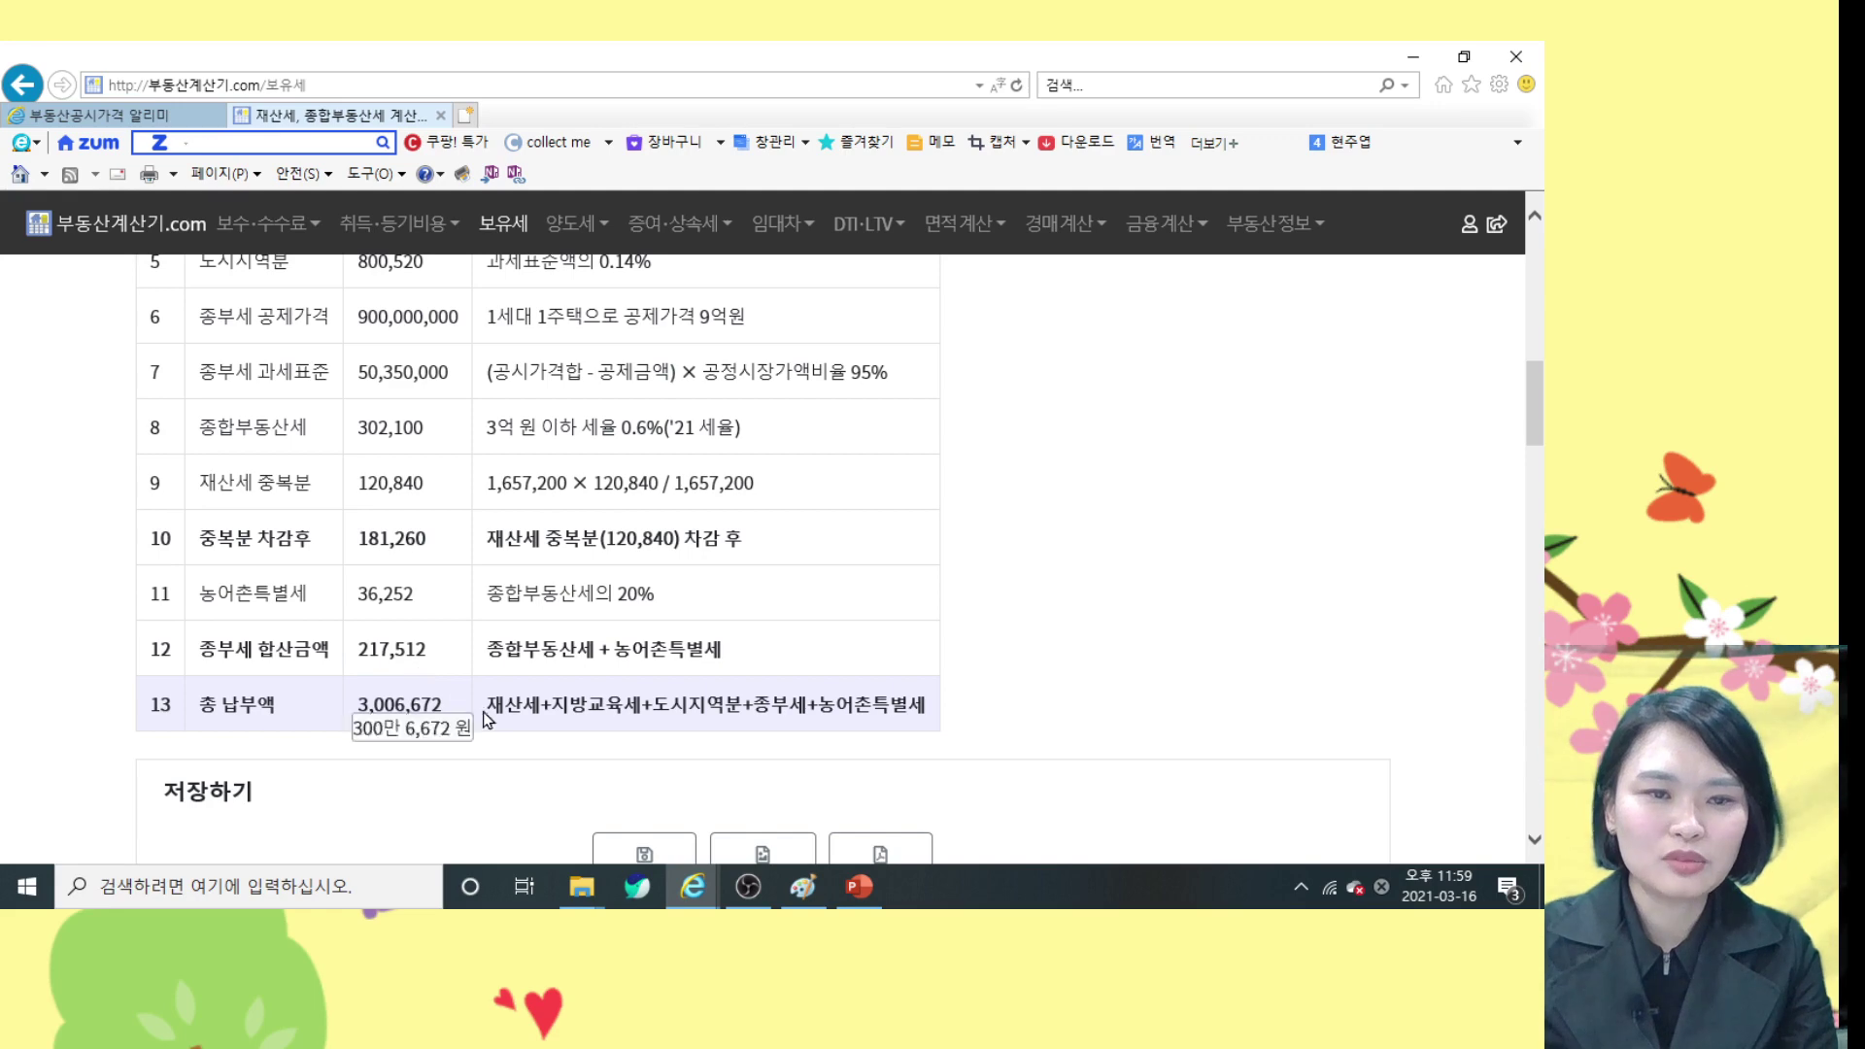
{"action": "scroll", "coordinate": [486, 719], "scroll_direction": "up", "scroll_amount": 4}
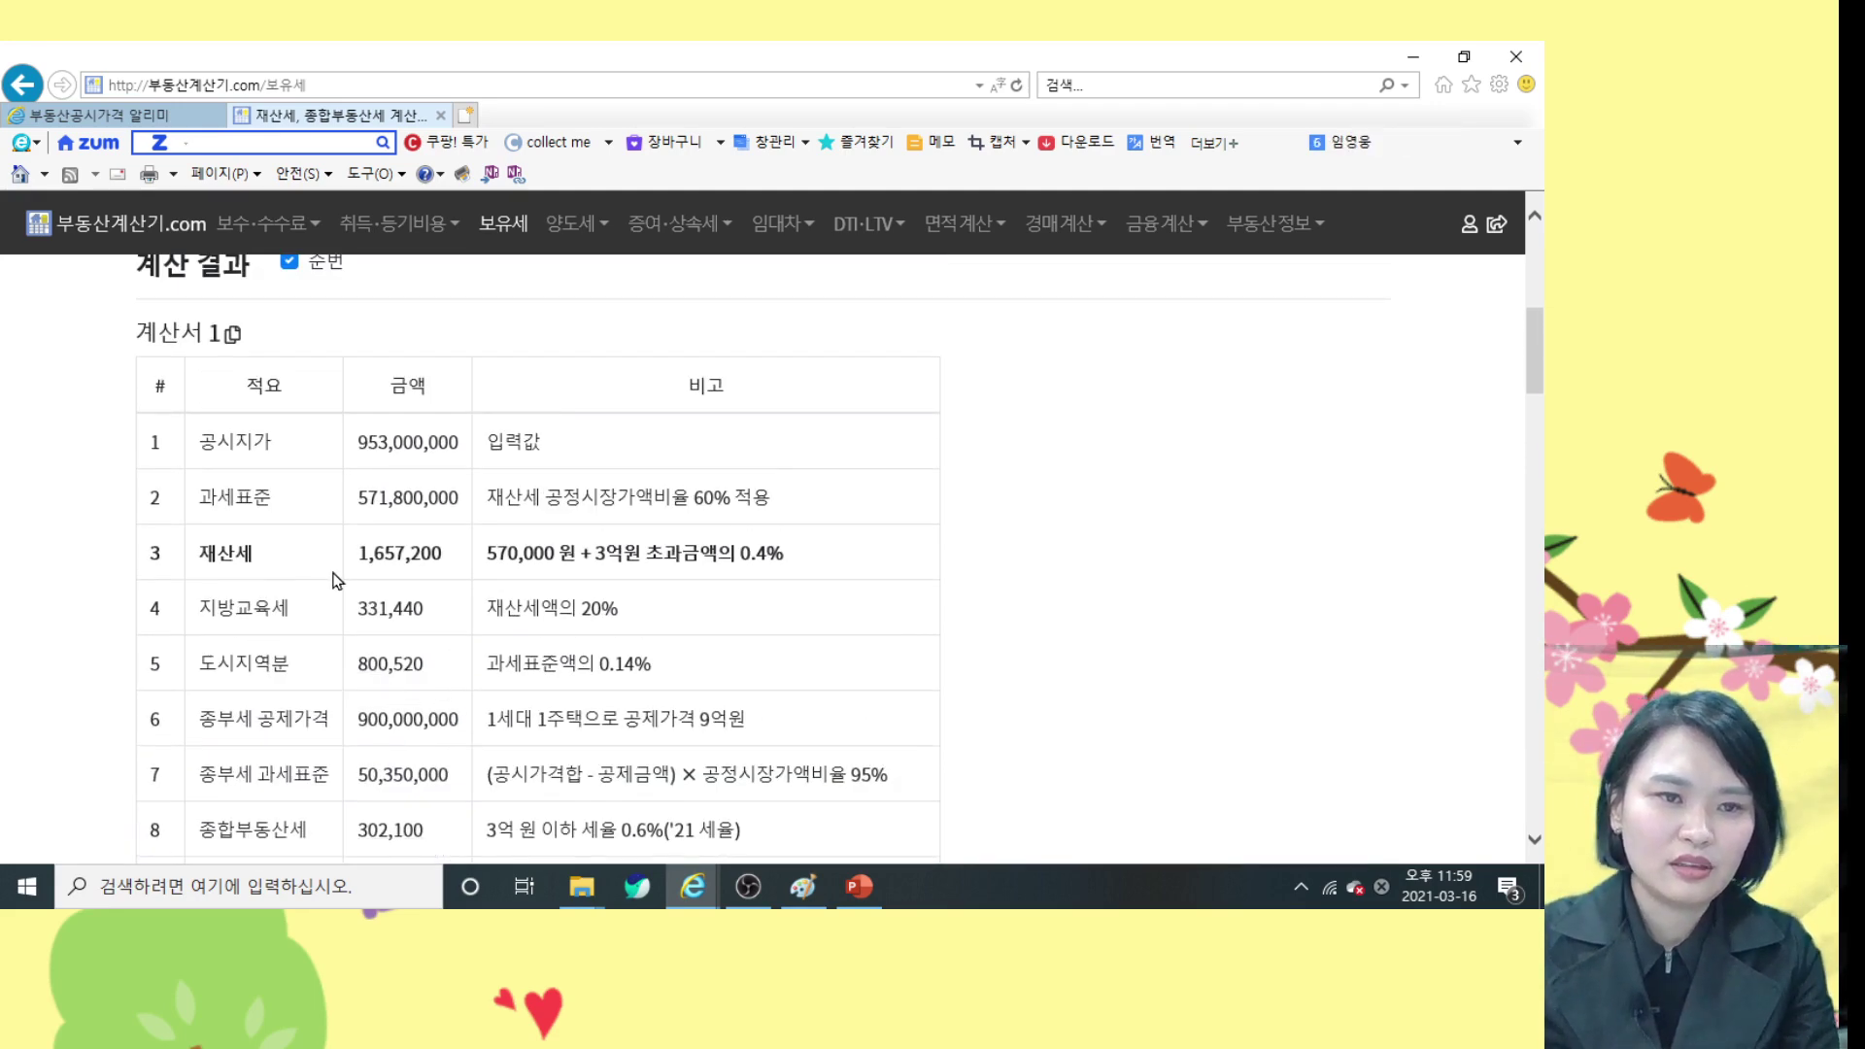
Review the tax rows, highlighting the 종부세 과세표준 amount and the 공정시장가액비율 95% in its note
{"action": "mouse_move", "coordinate": [356, 450]}
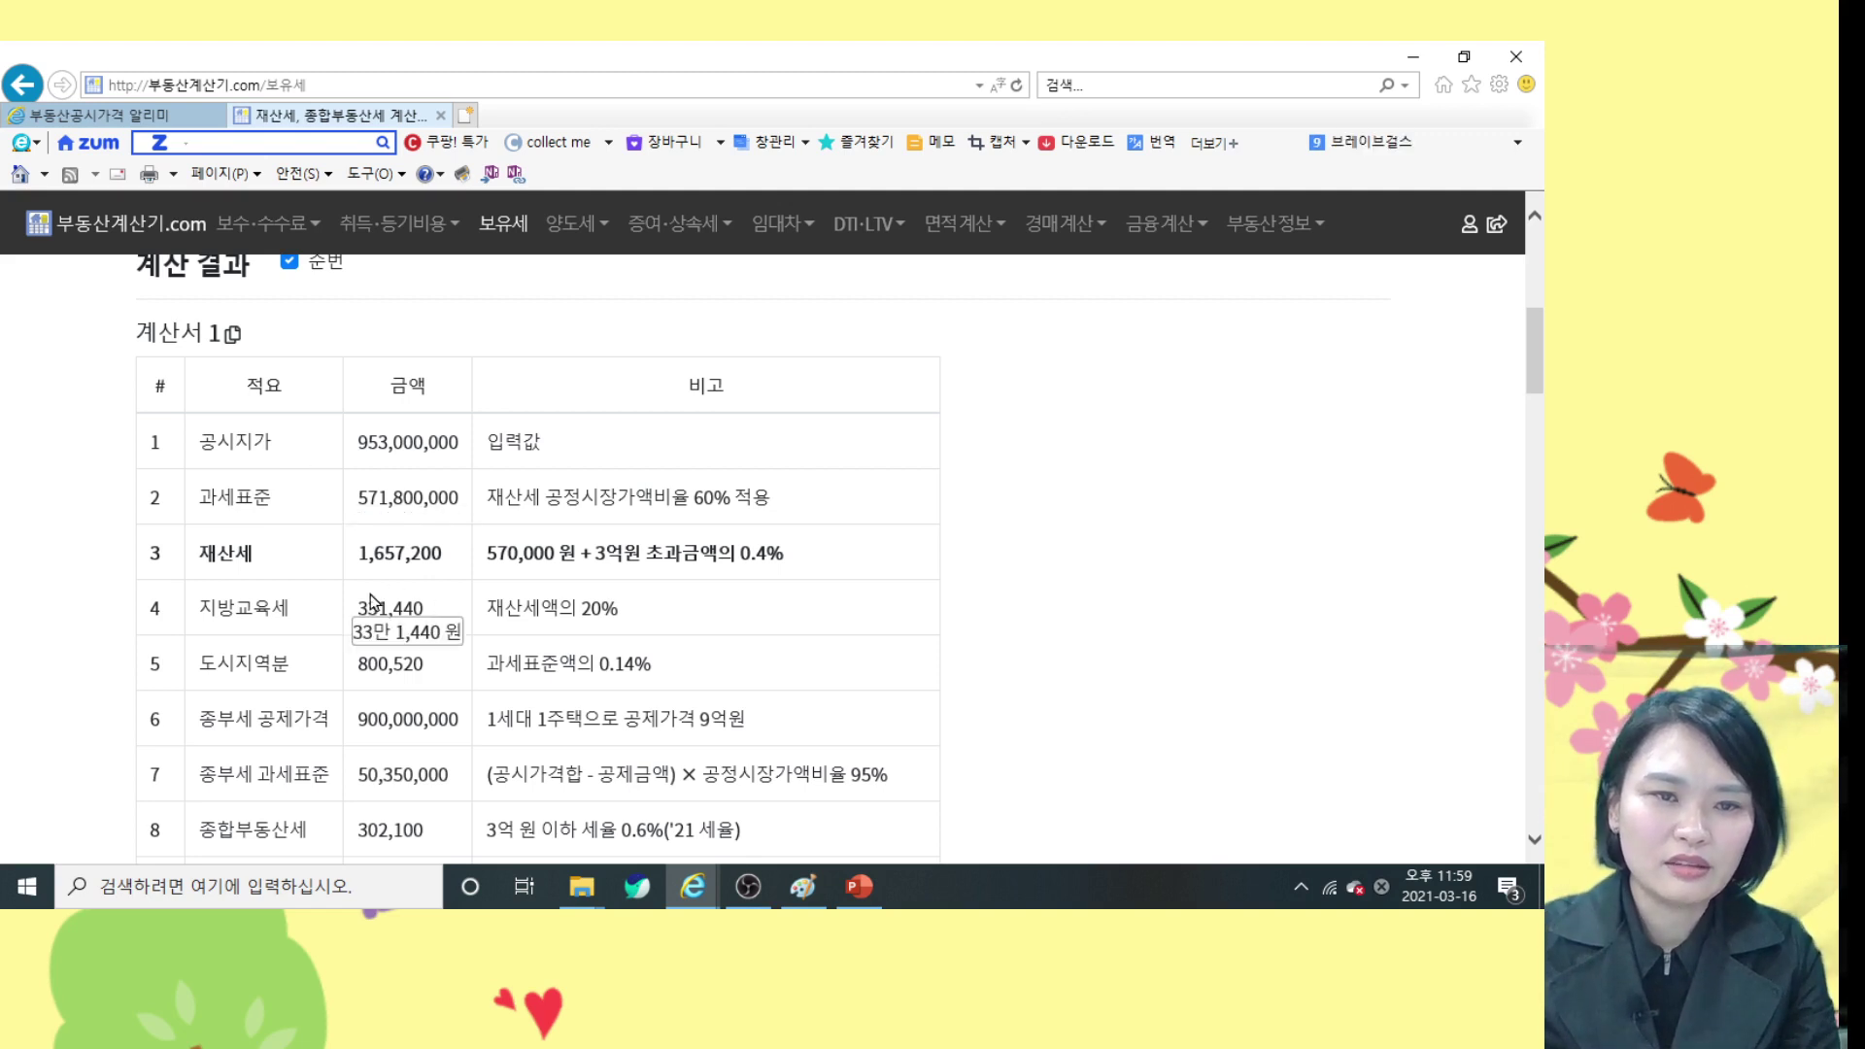
{"action": "scroll", "coordinate": [357, 612], "scroll_direction": "up", "scroll_amount": 1}
{"action": "scroll", "coordinate": [404, 636], "scroll_direction": "down", "scroll_amount": 2}
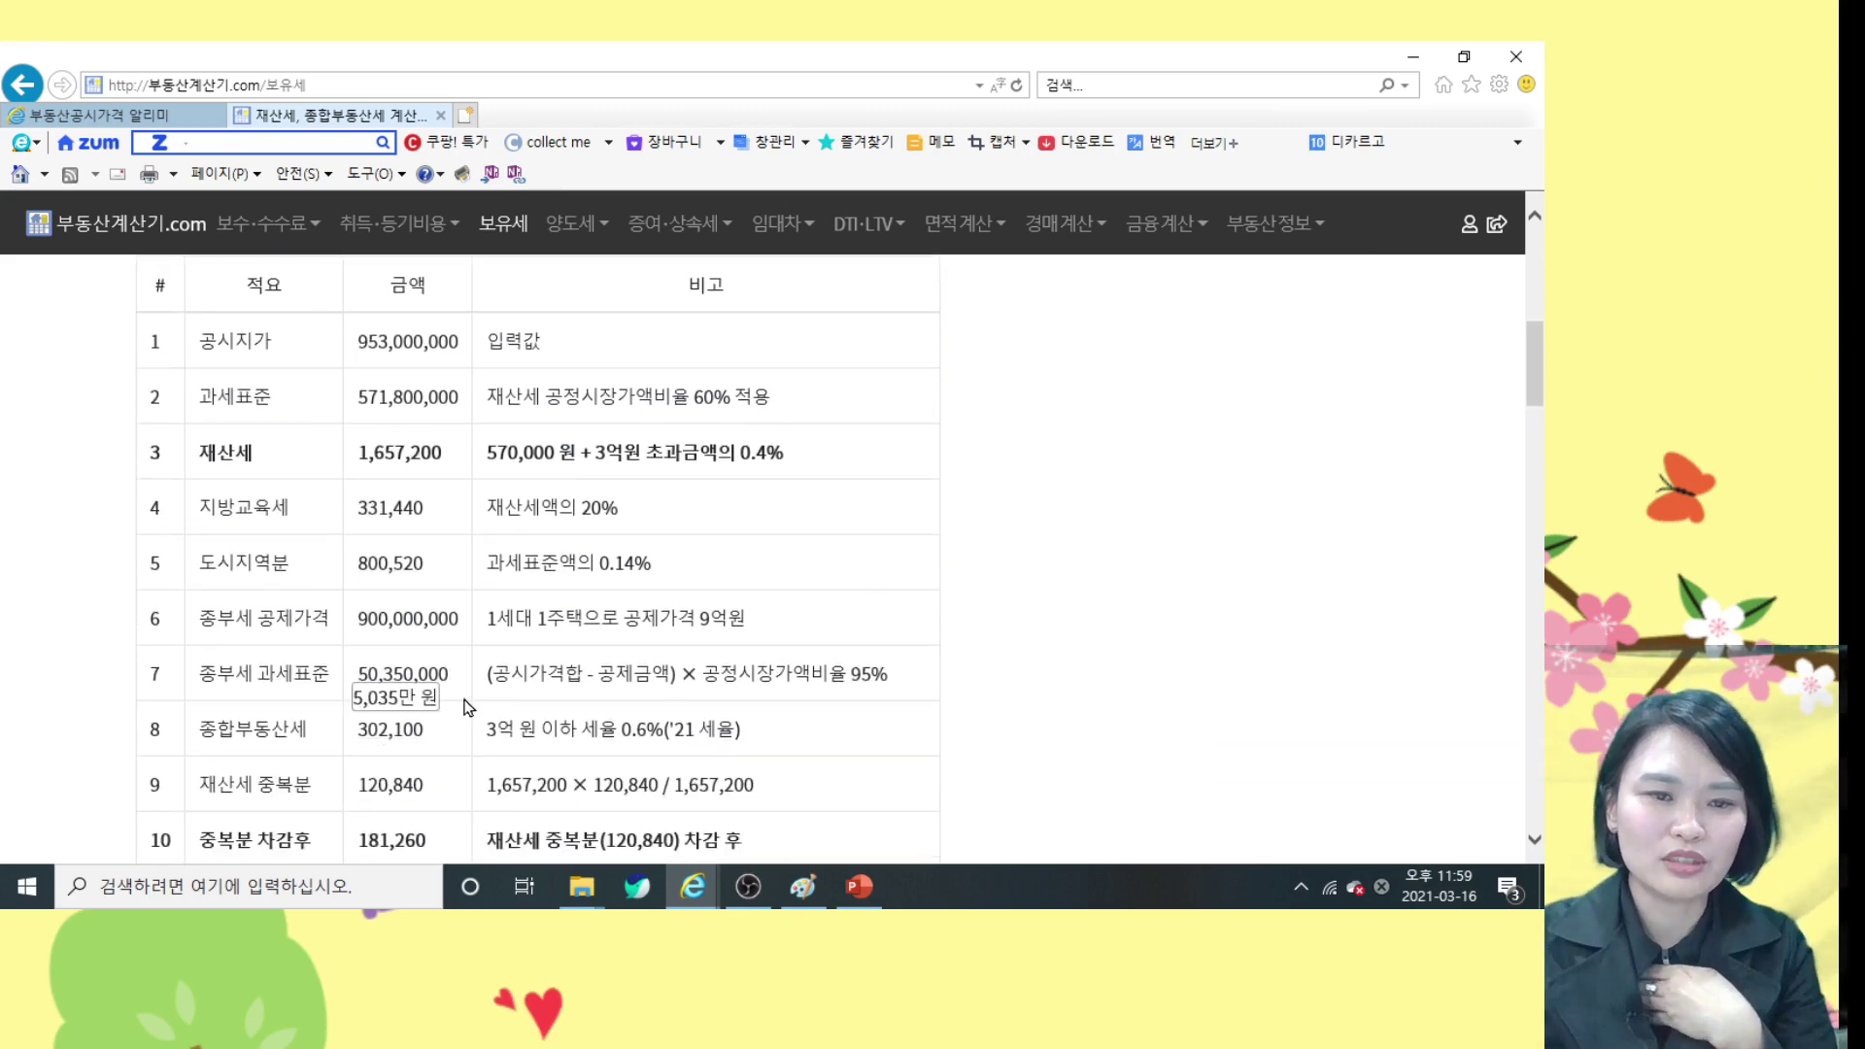
{"action": "left_click_drag", "start_coordinate": [362, 670], "coordinate": [449, 673]}
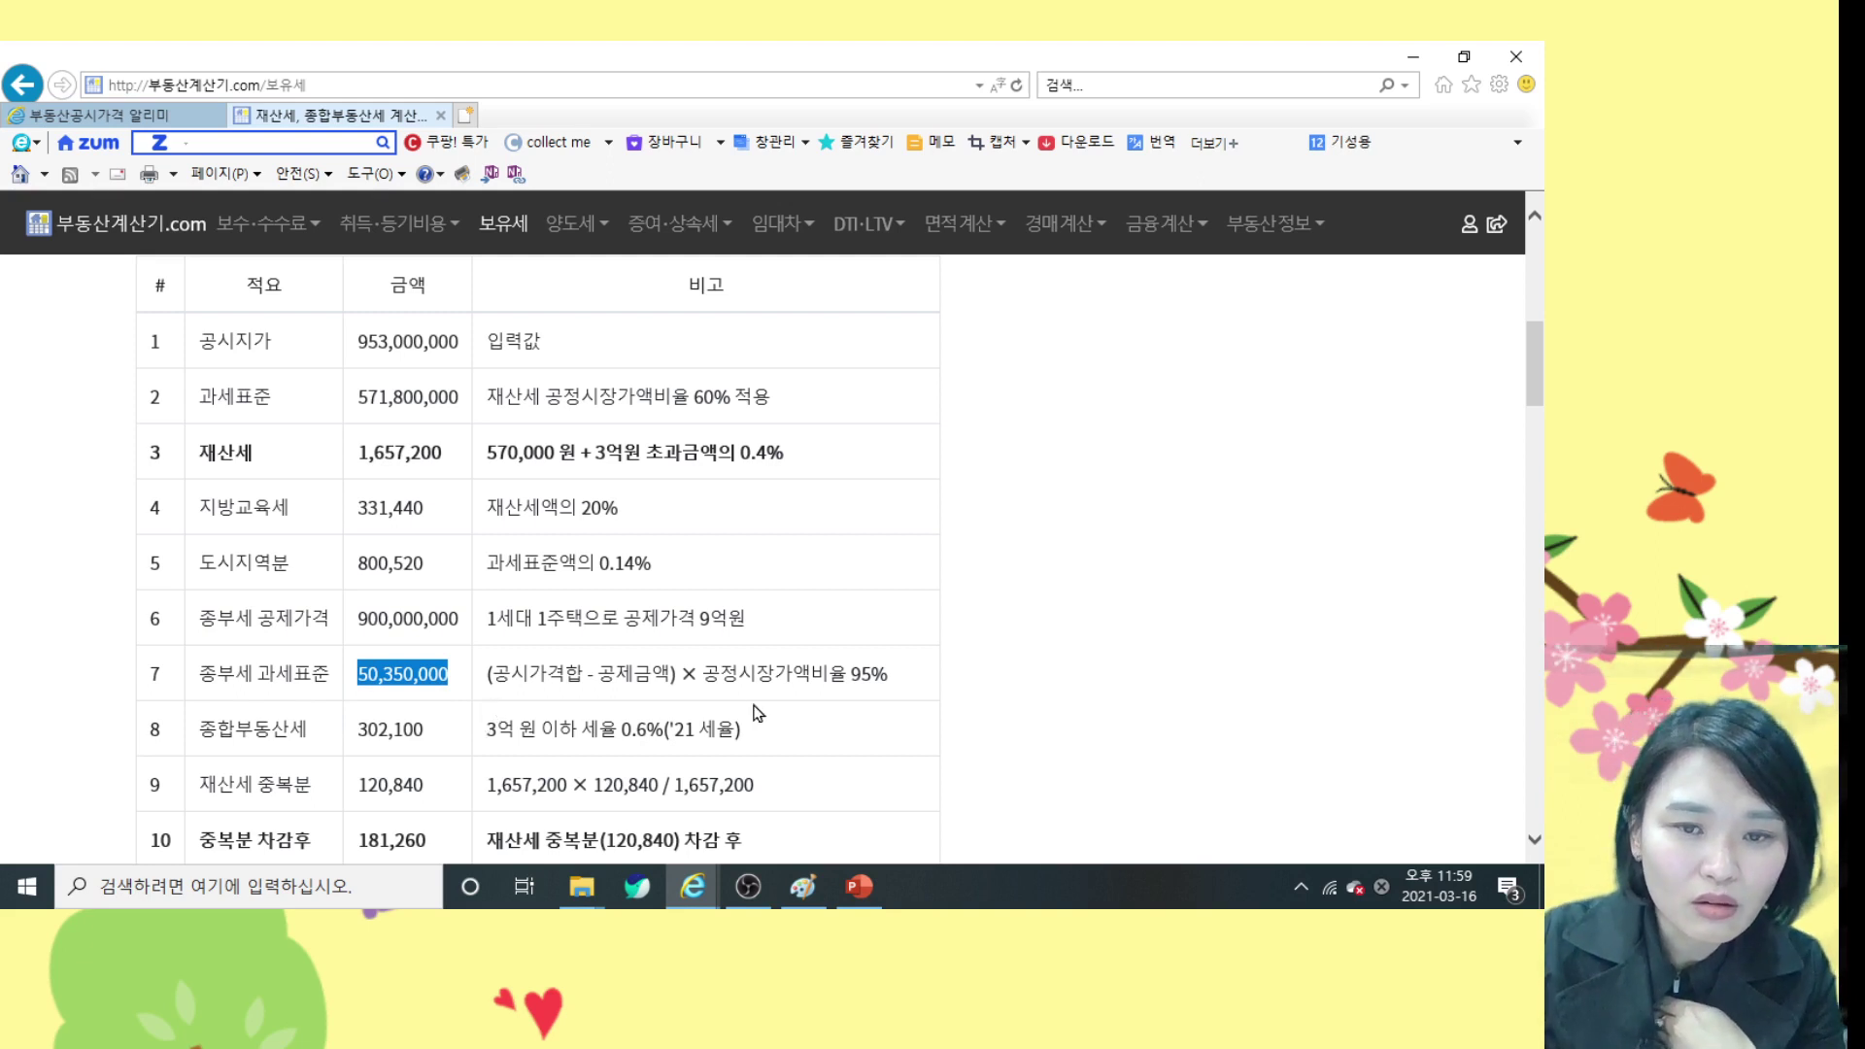
{"action": "left_click_drag", "start_coordinate": [702, 673], "coordinate": [887, 673]}
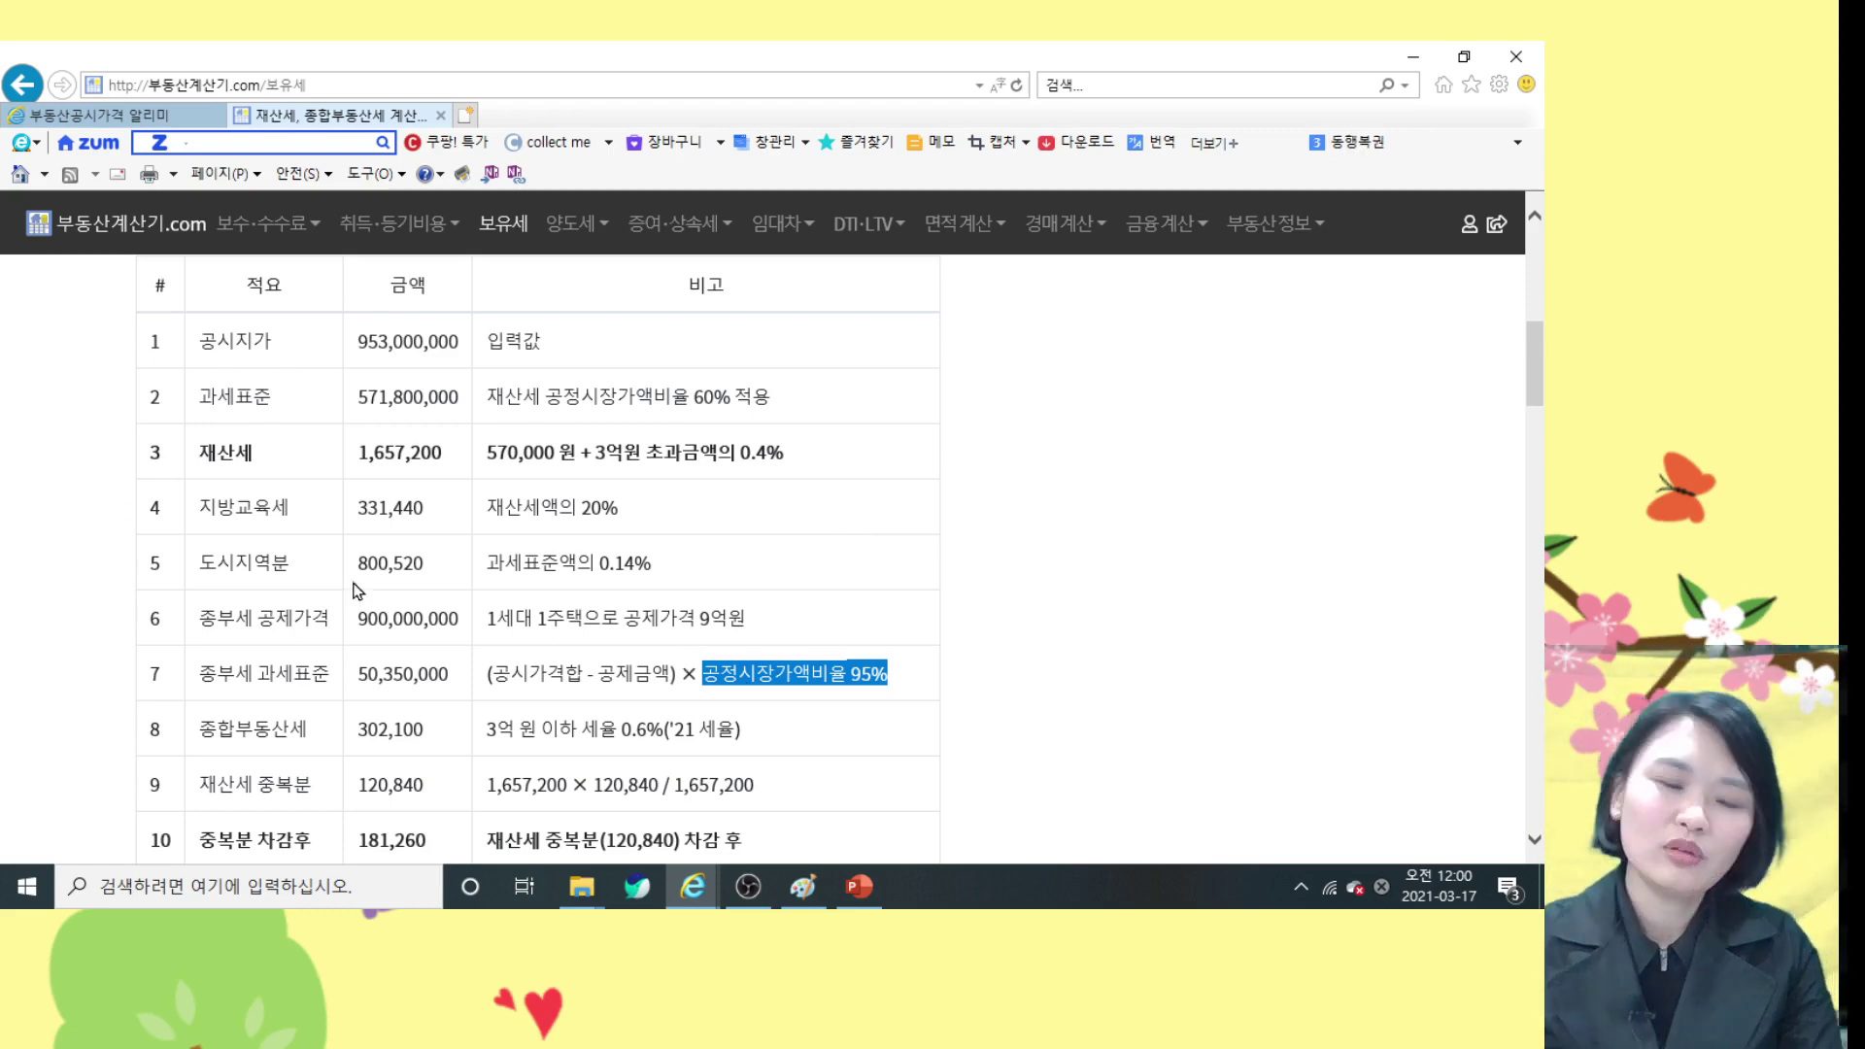
Check the 공시가격 entry in the holding tax form against the property tax and 종부세 rows of the result
{"action": "scroll", "coordinate": [362, 592], "scroll_direction": "up", "scroll_amount": 3}
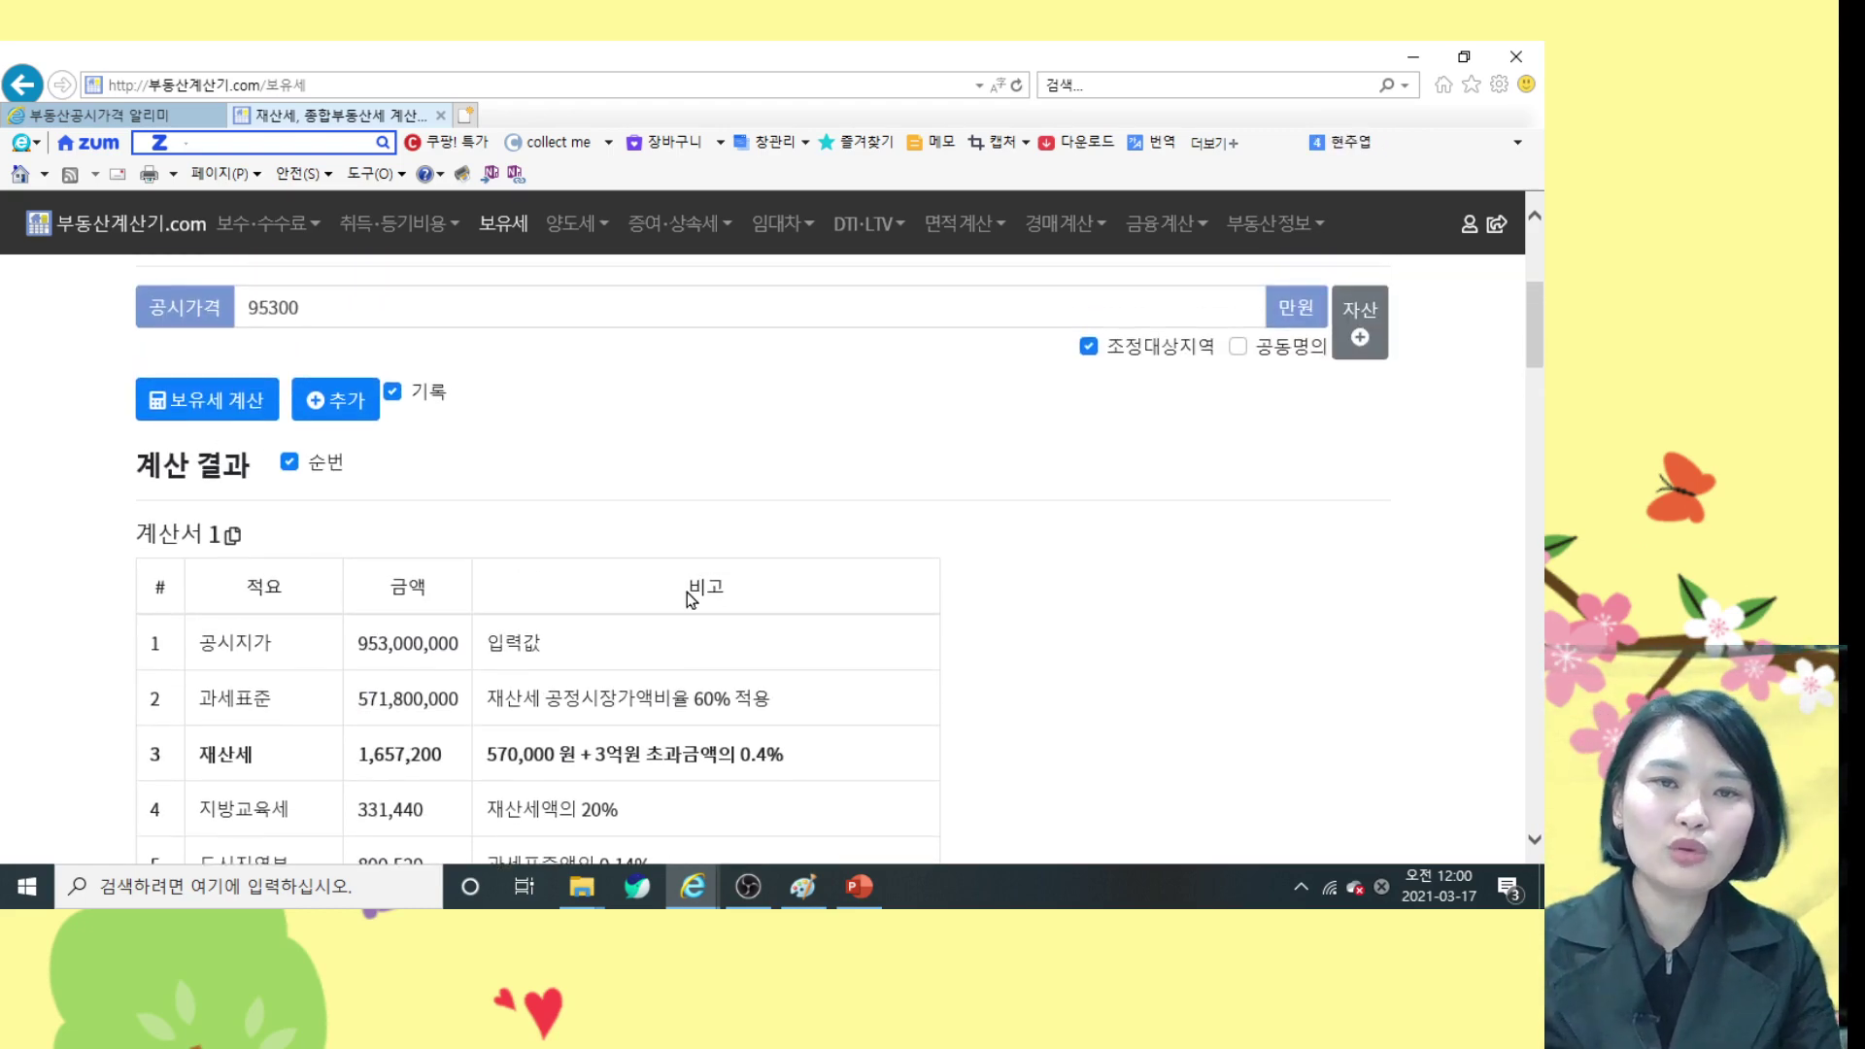
{"action": "scroll", "coordinate": [655, 618], "scroll_direction": "up", "scroll_amount": 4}
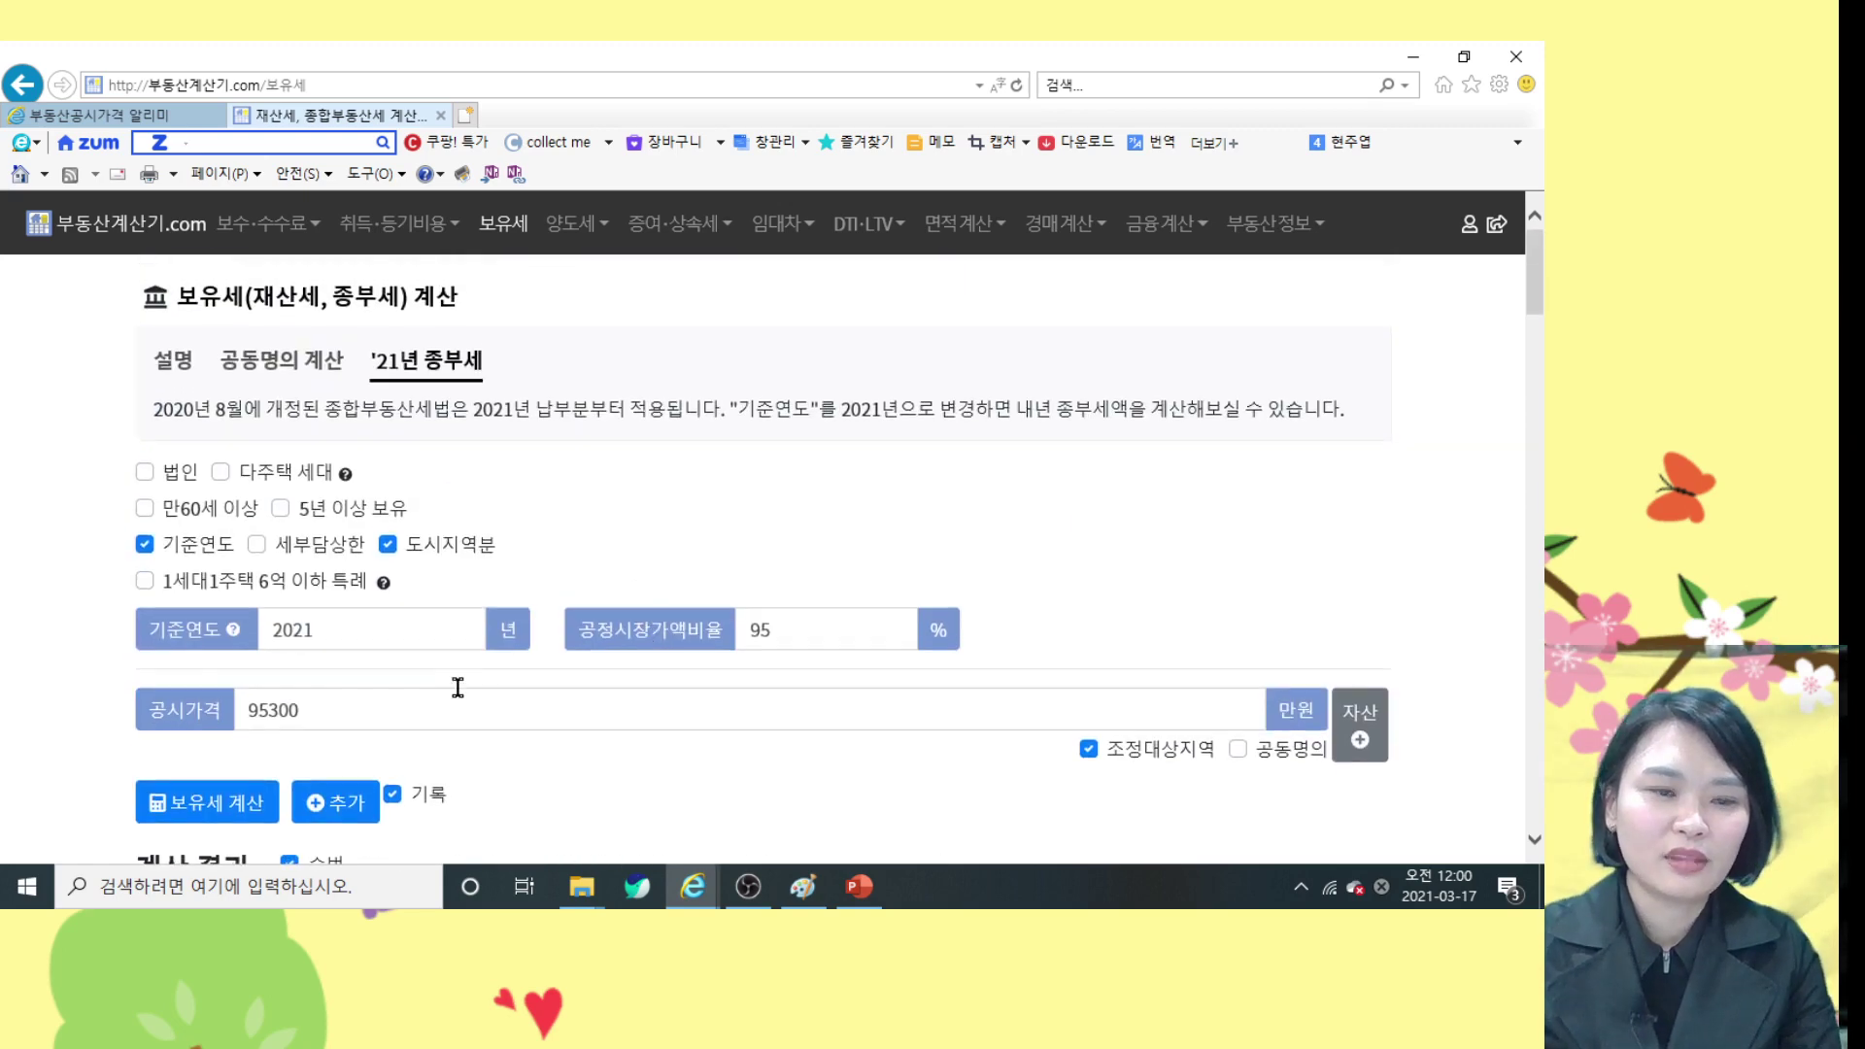
{"action": "left_click", "coordinate": [398, 714]}
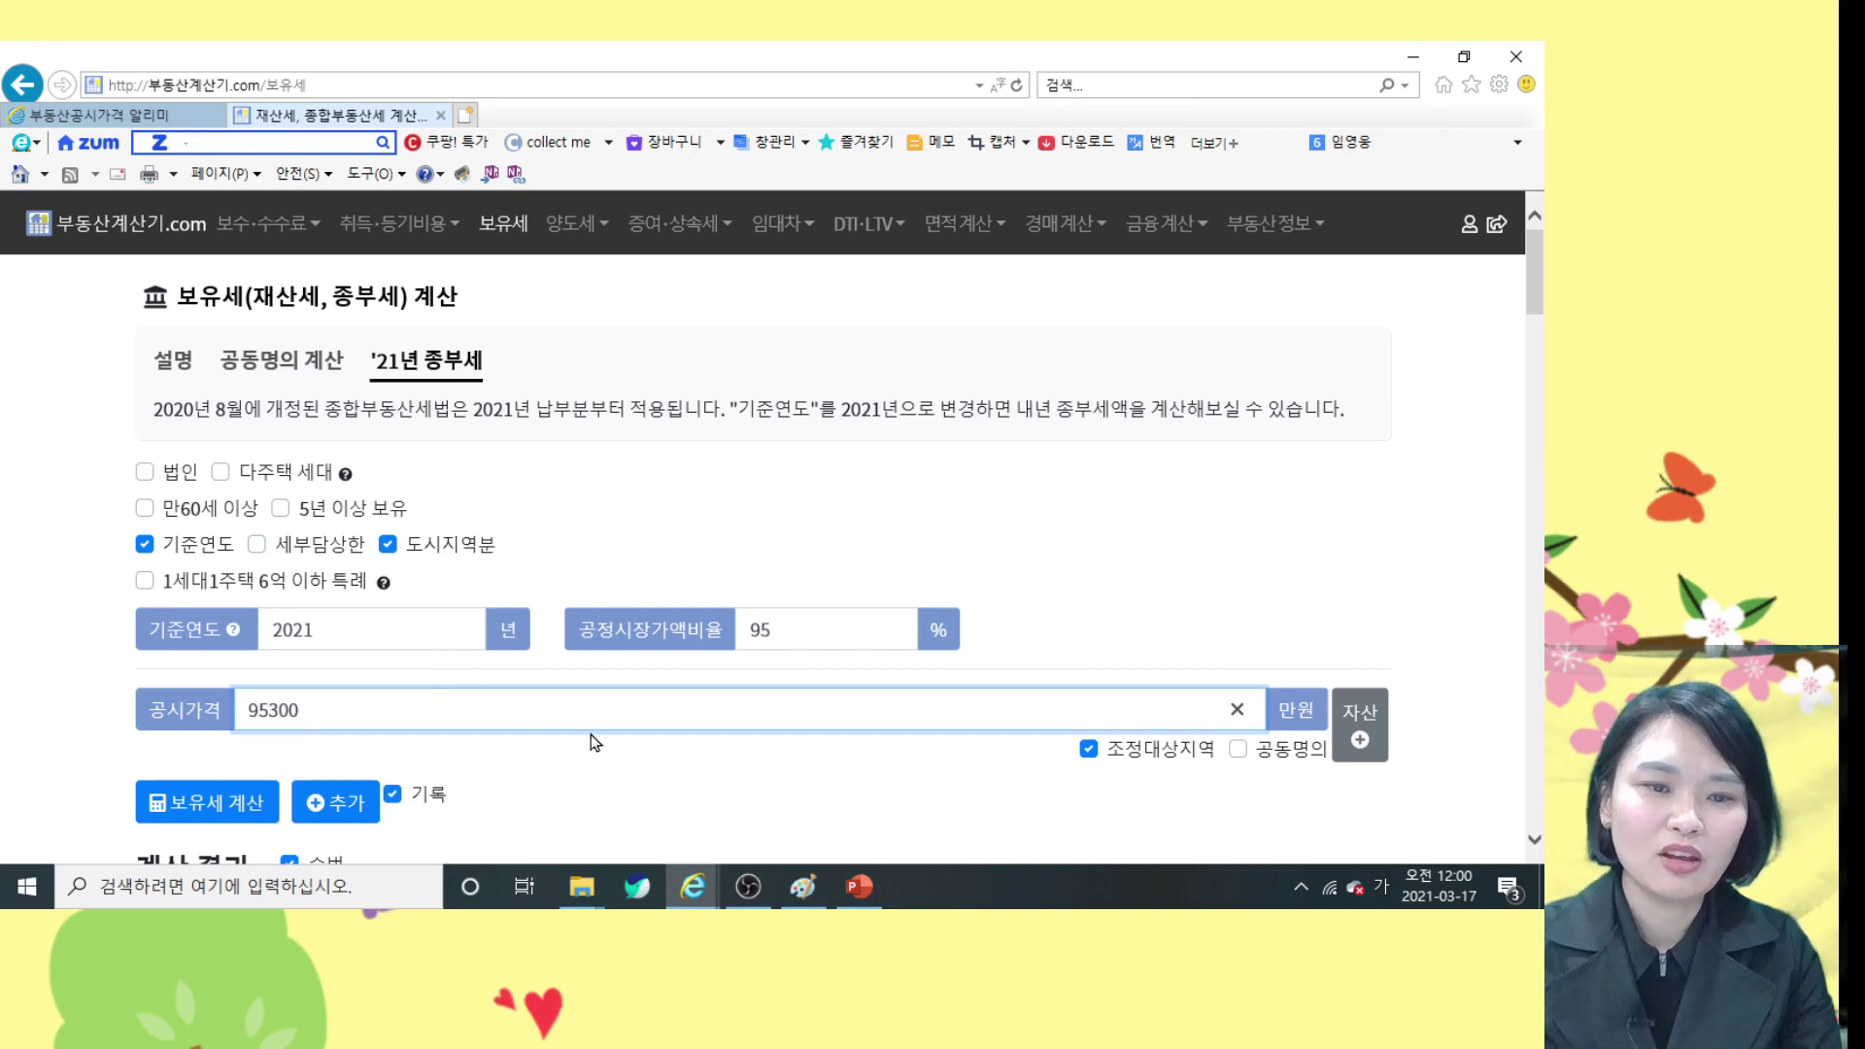
{"action": "scroll", "coordinate": [590, 732], "scroll_direction": "down", "scroll_amount": 1}
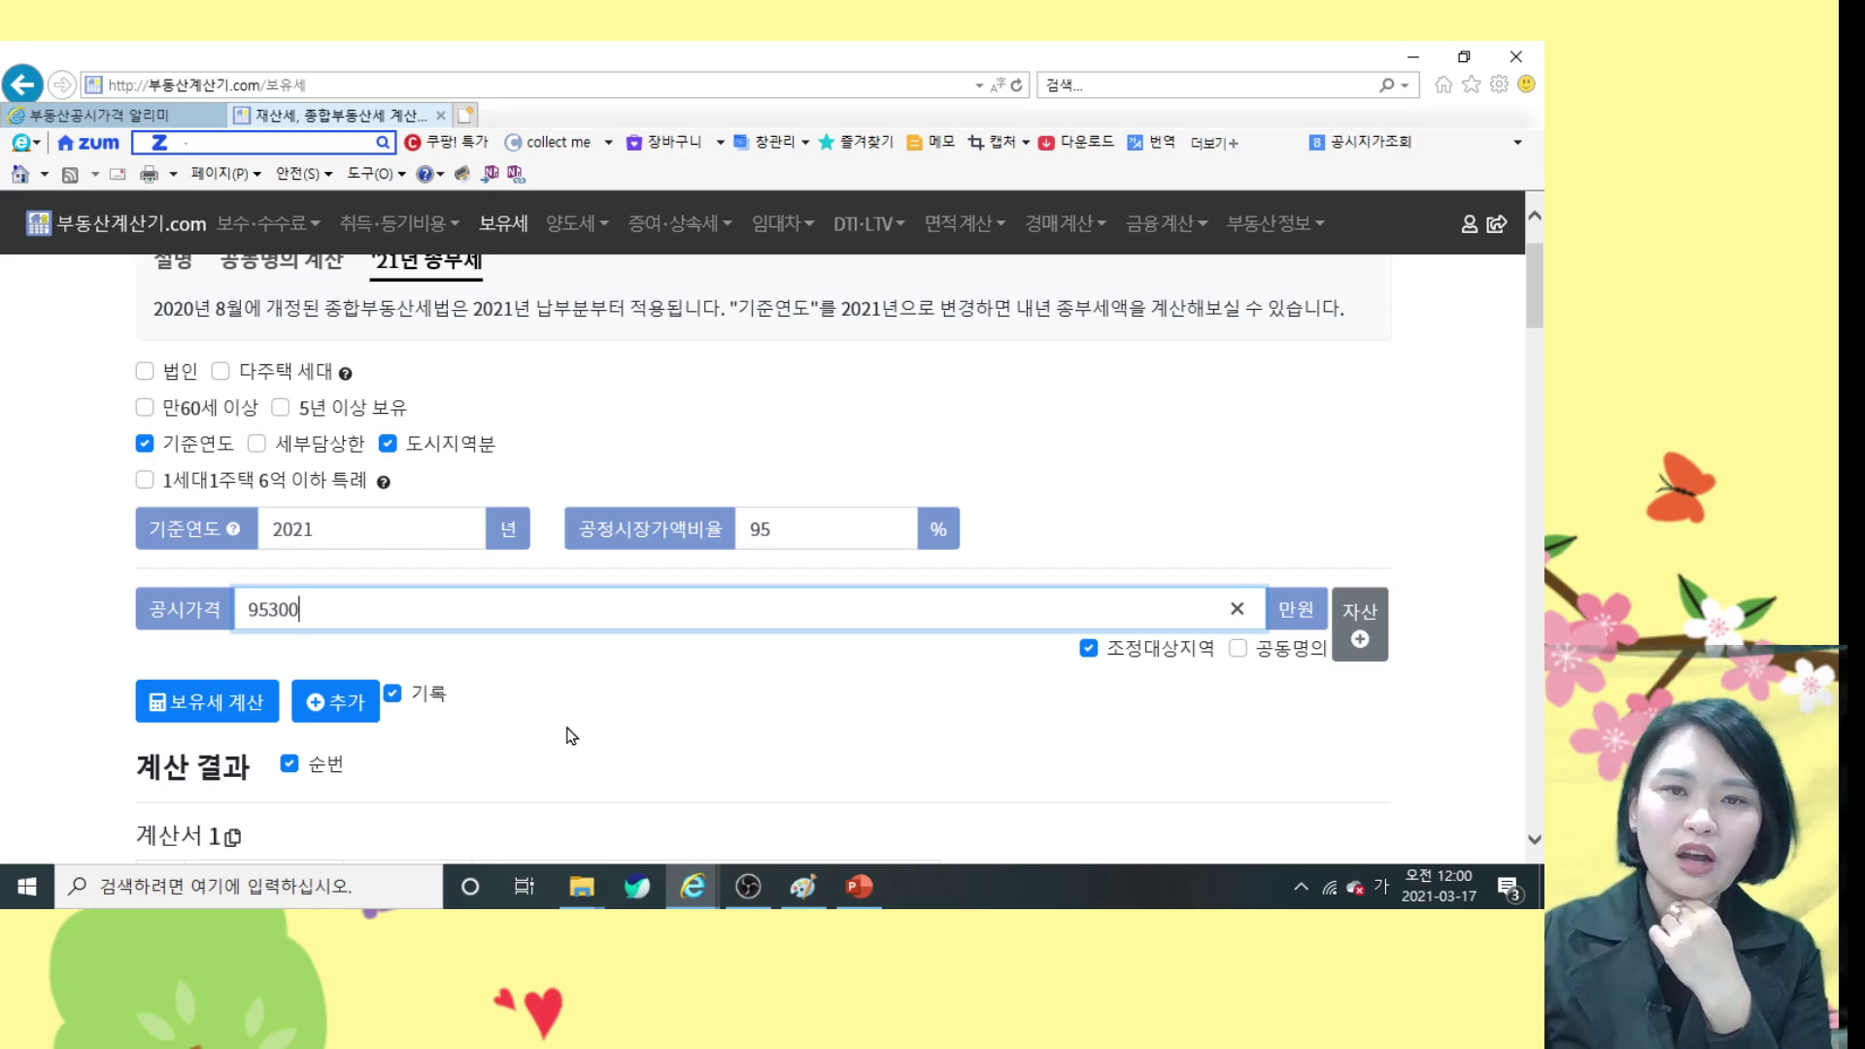
{"action": "scroll", "coordinate": [571, 736], "scroll_direction": "down", "scroll_amount": 5}
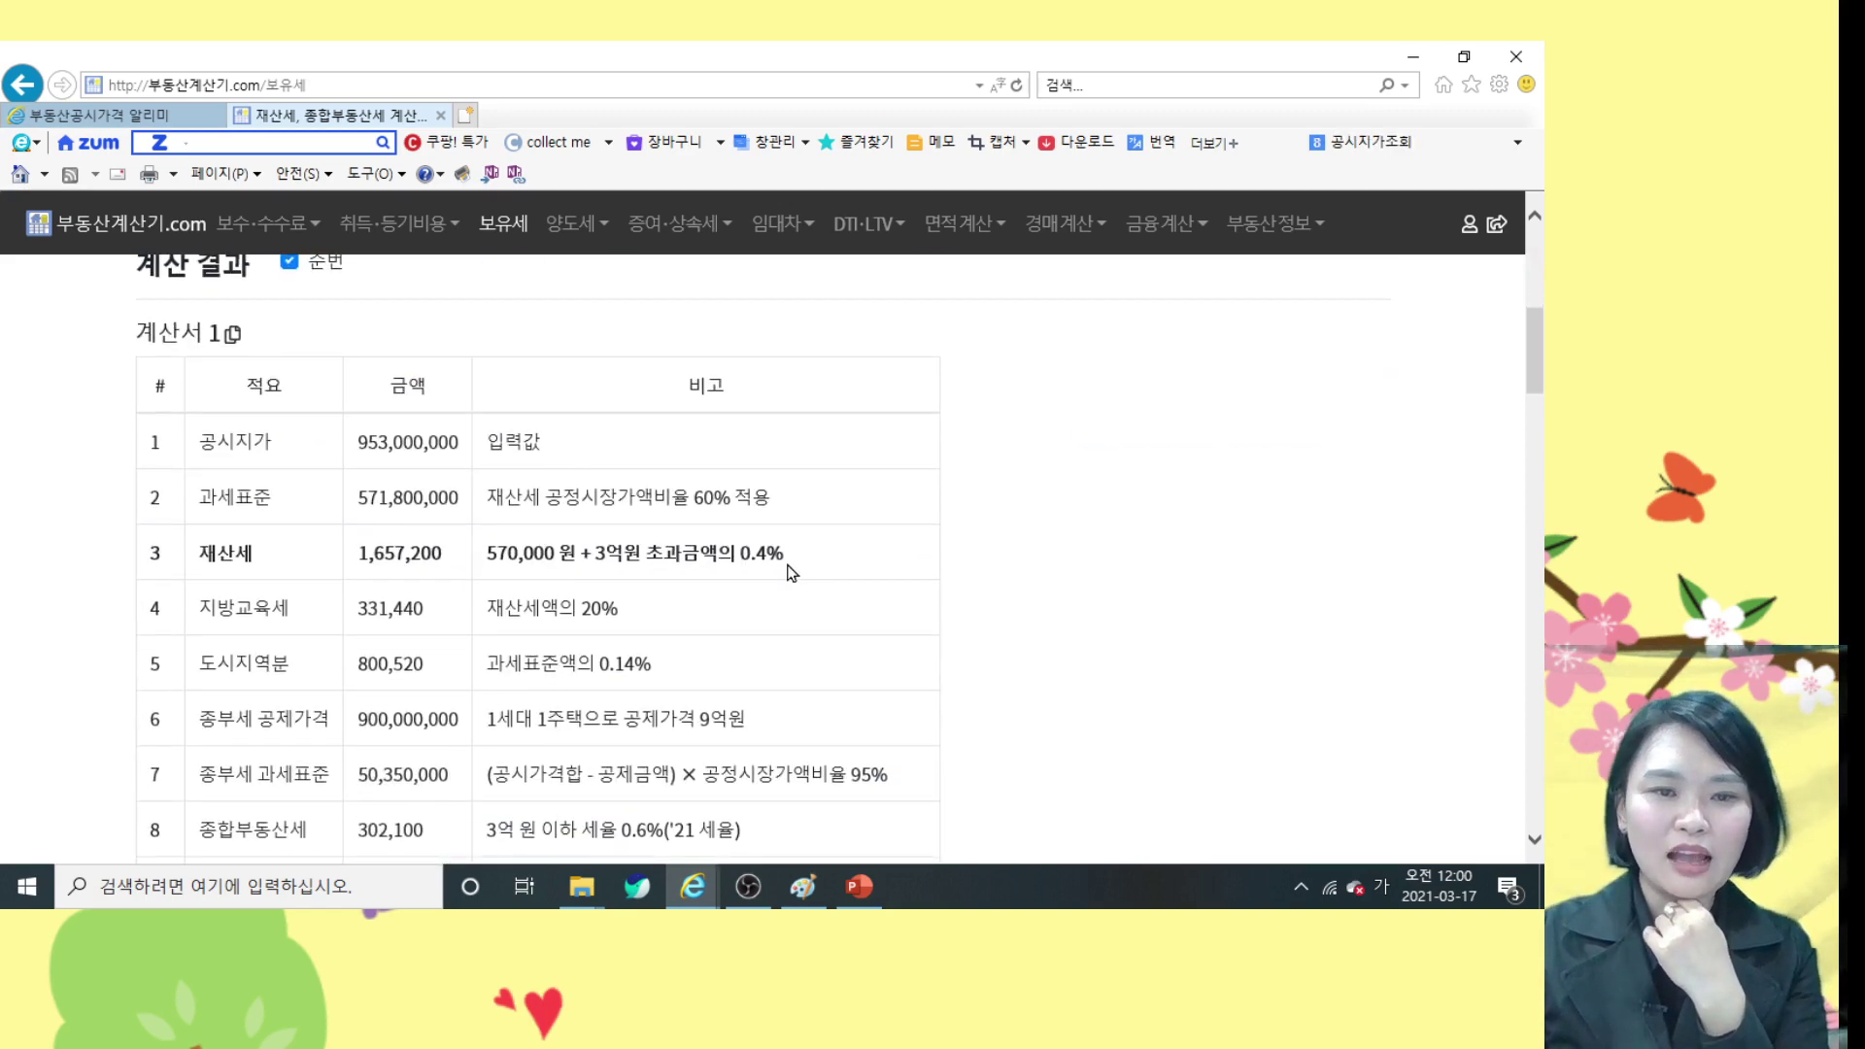
Enable 공동명의 for the home, set its 지분 to 50%, and recalculate the holding tax
{"action": "scroll", "coordinate": [687, 706], "scroll_direction": "up", "scroll_amount": 4}
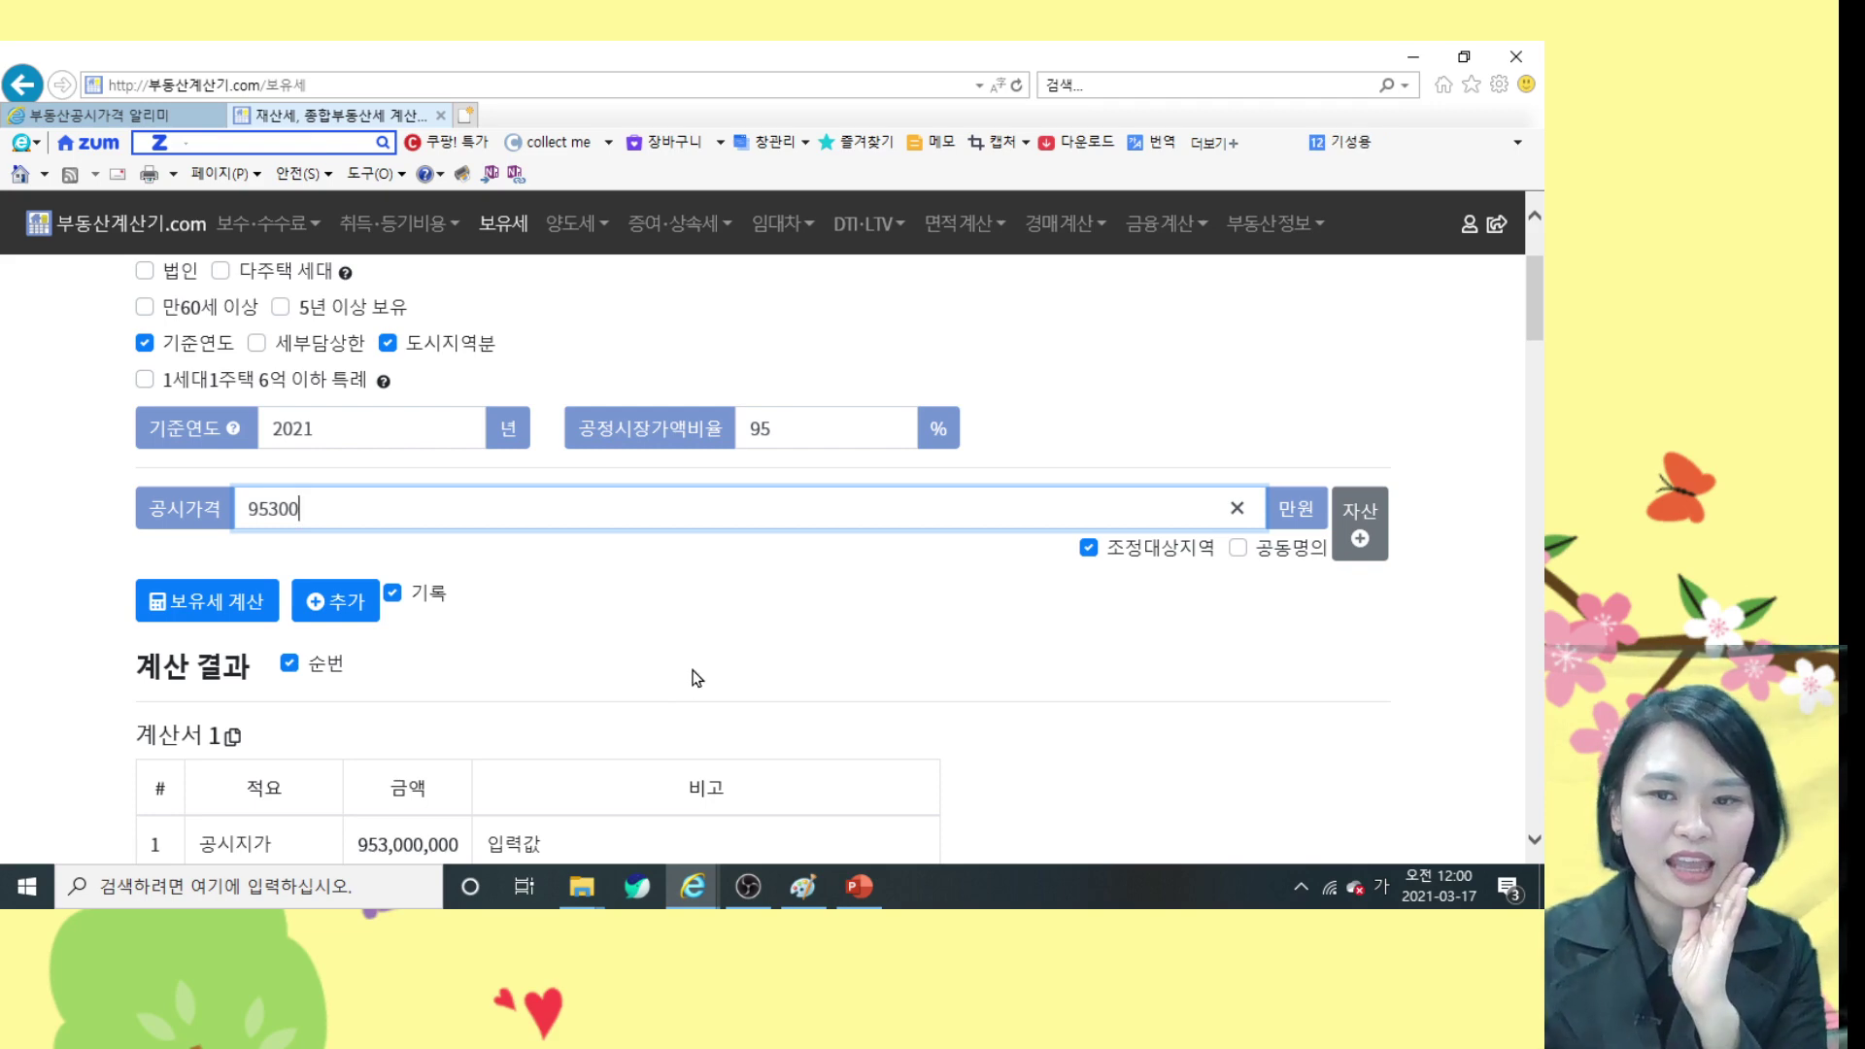
{"action": "left_click", "coordinate": [1238, 549]}
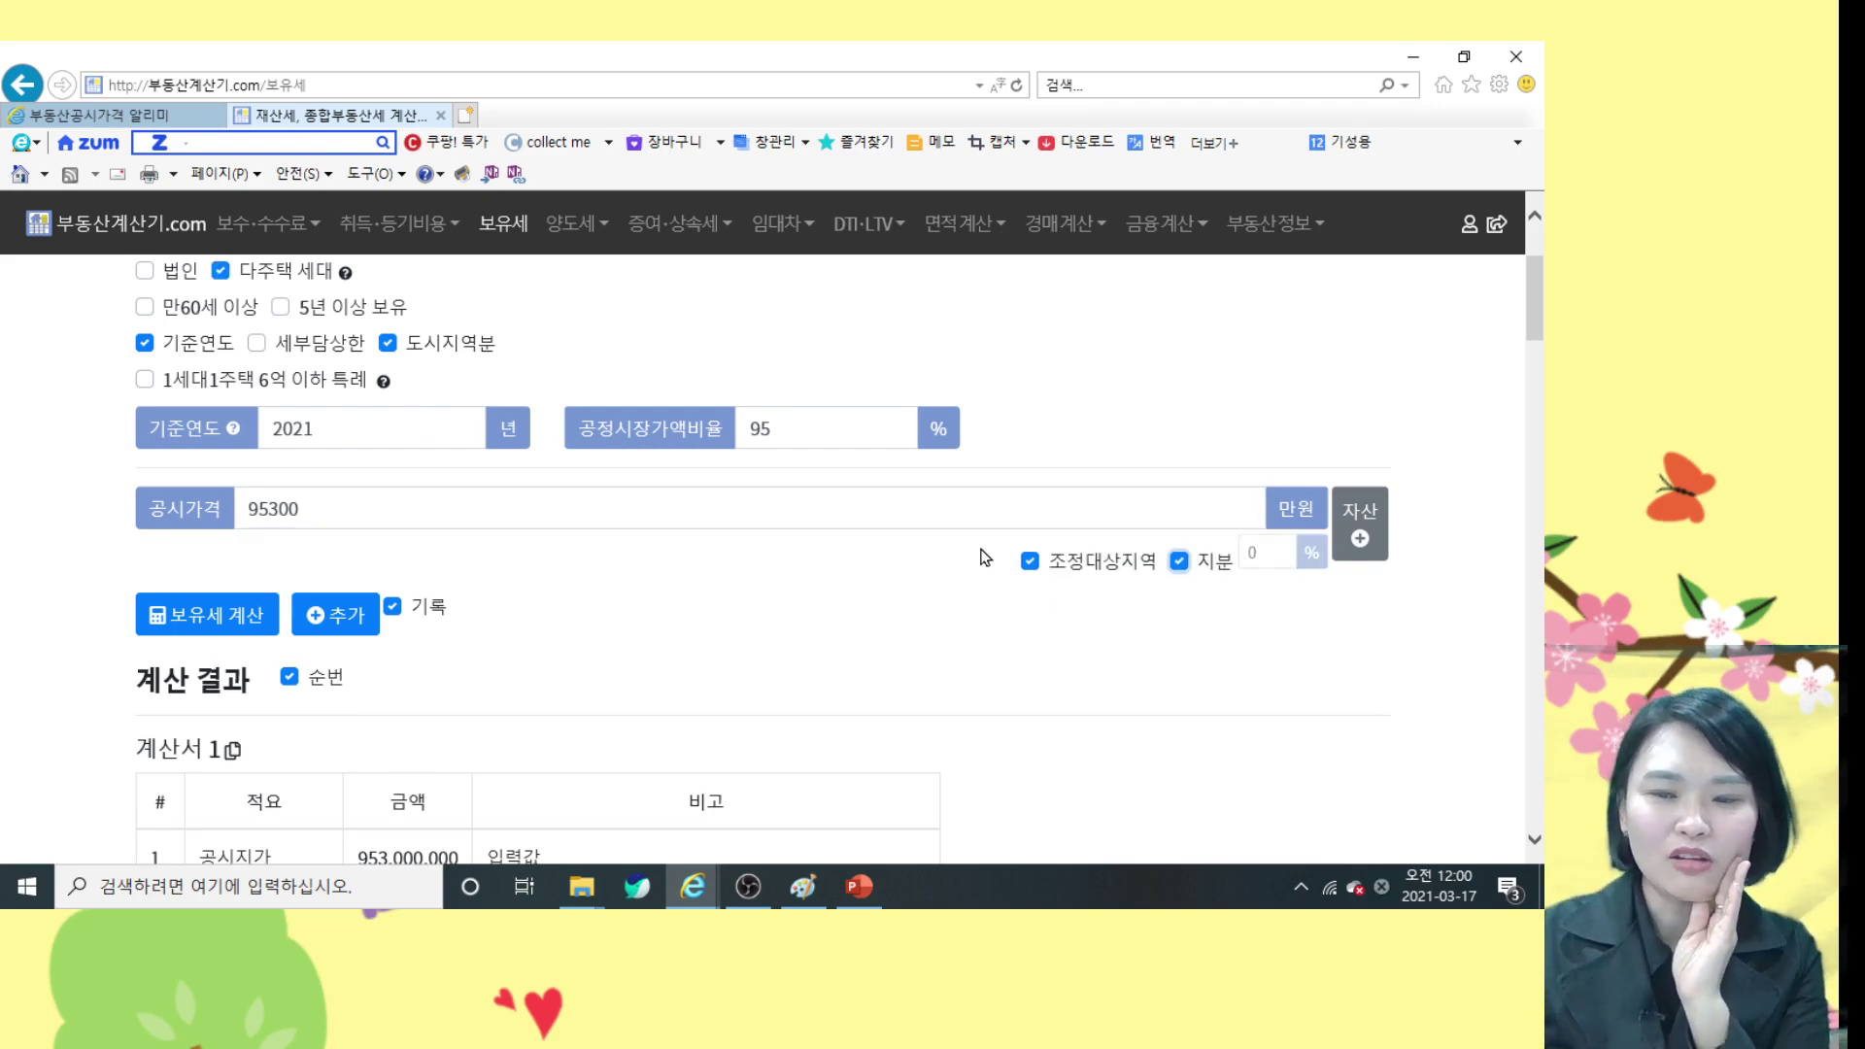
{"action": "left_click", "coordinate": [1281, 552]}
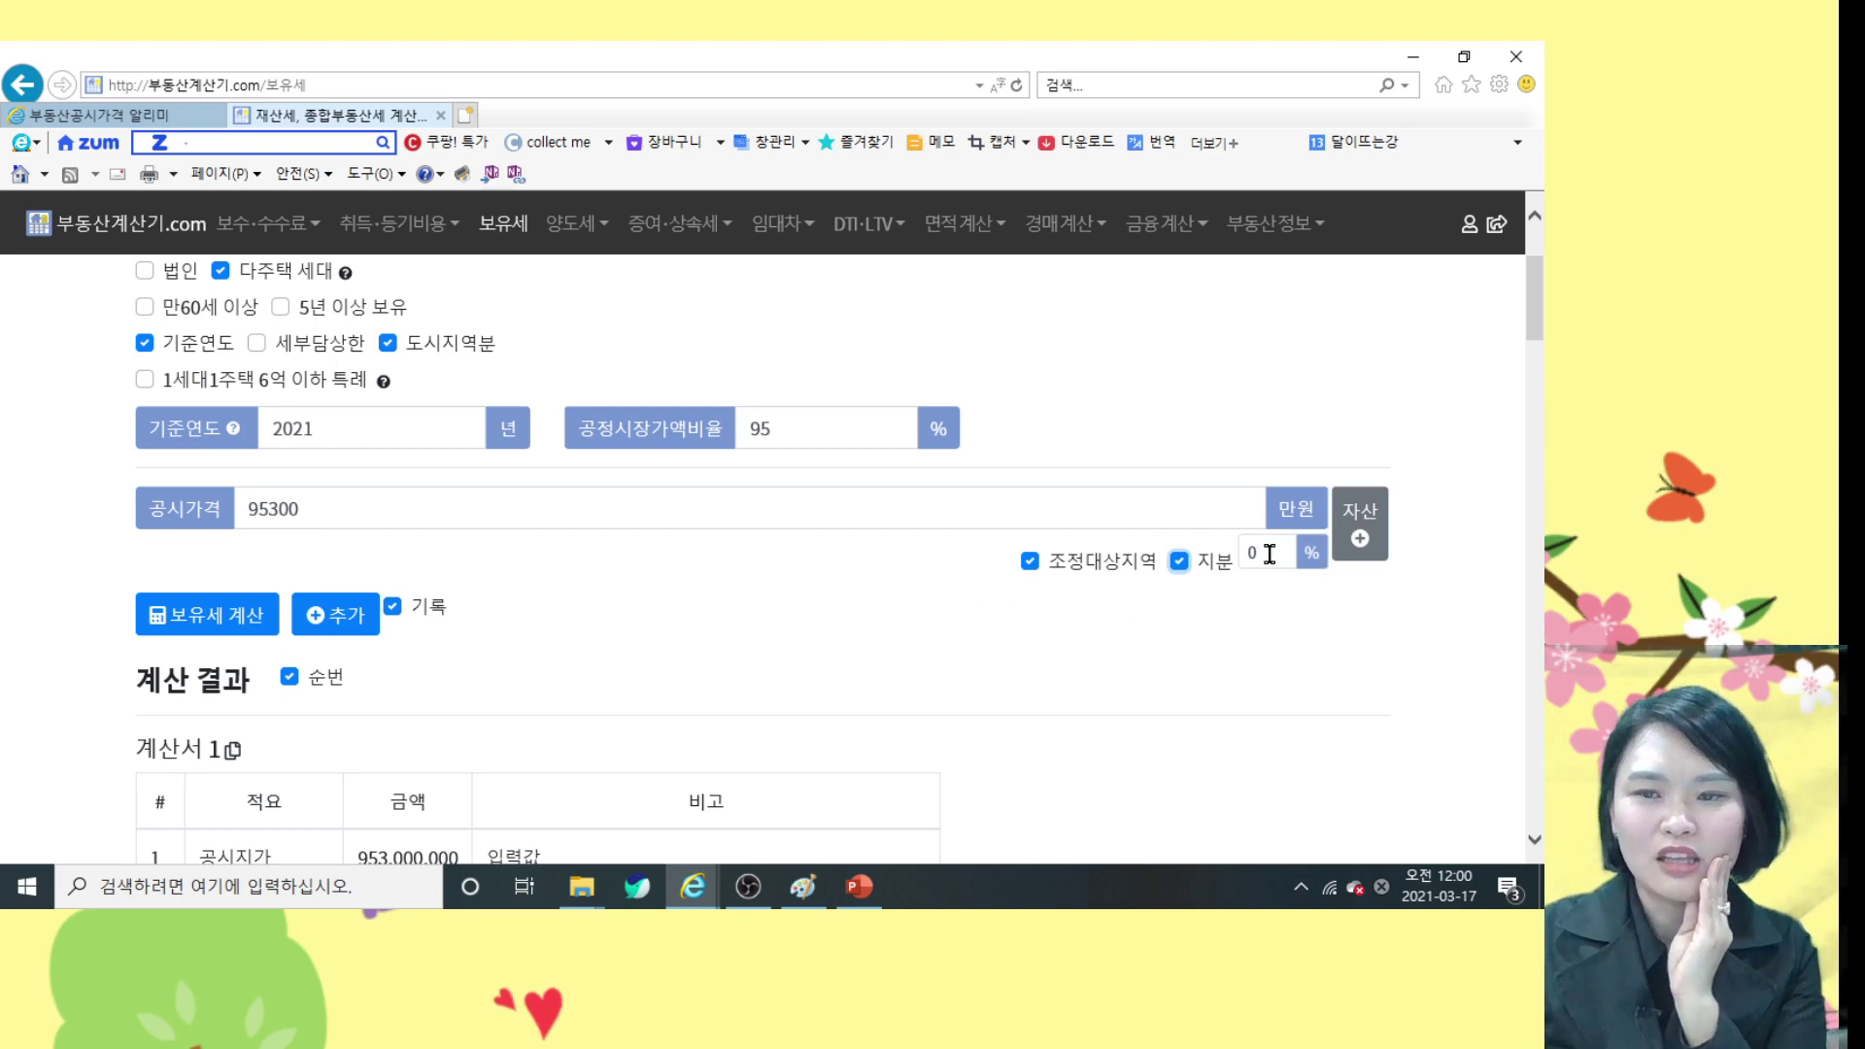
{"action": "type", "text": "50"}
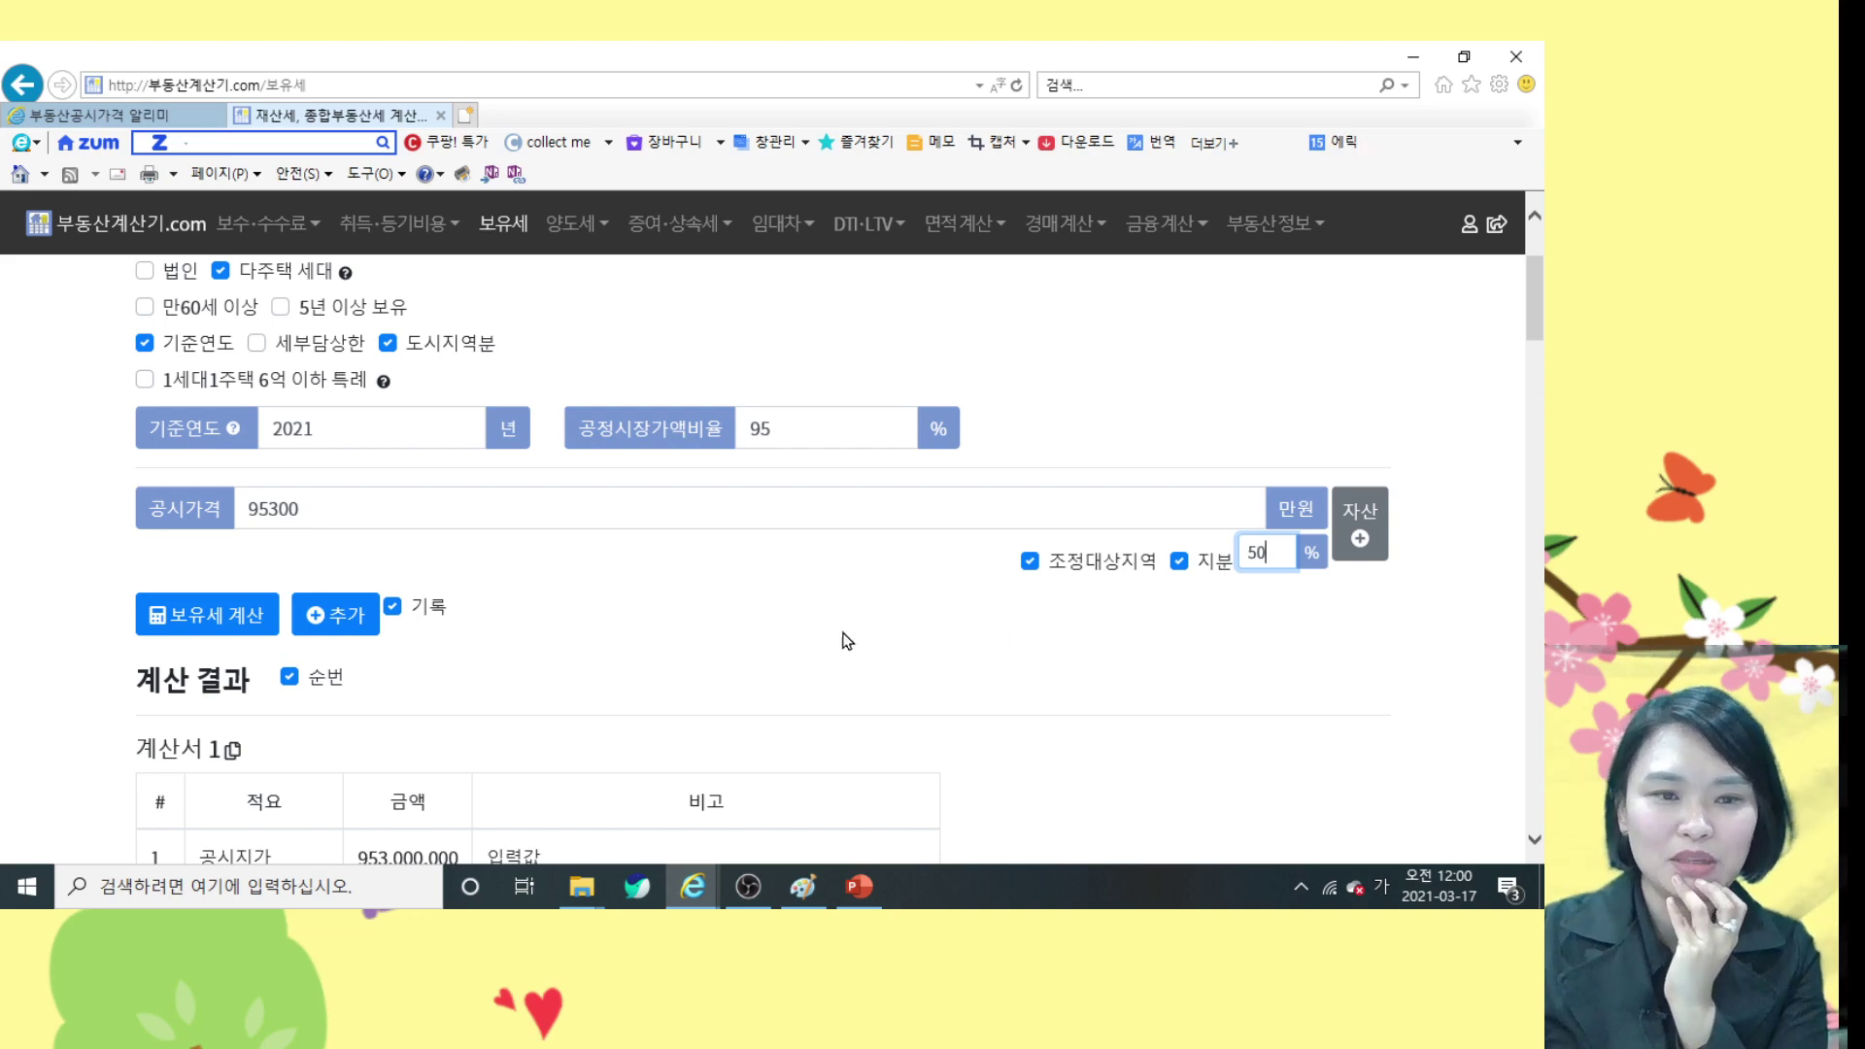
{"action": "left_click", "coordinate": [207, 614]}
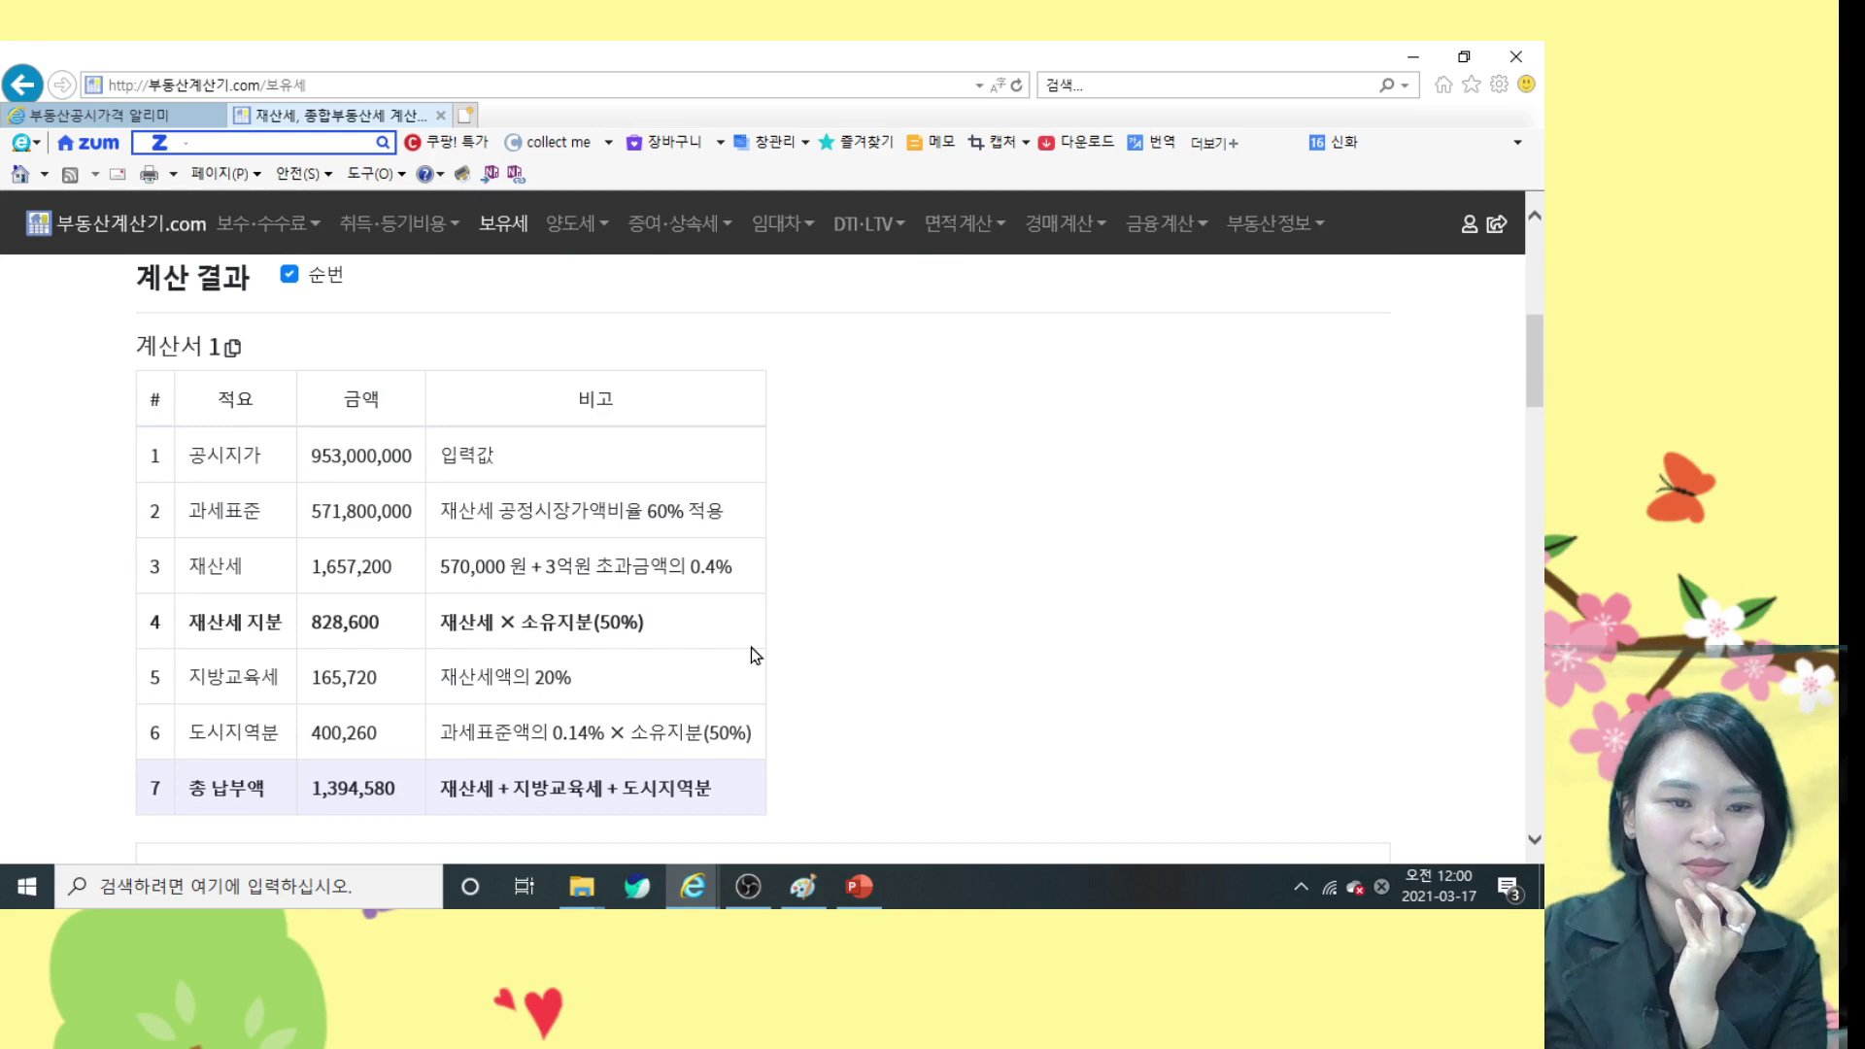
Examine the joint-ownership result, from the 재산세 지분 row down to 총 납부액
{"action": "scroll", "coordinate": [750, 647], "scroll_direction": "down", "scroll_amount": 1}
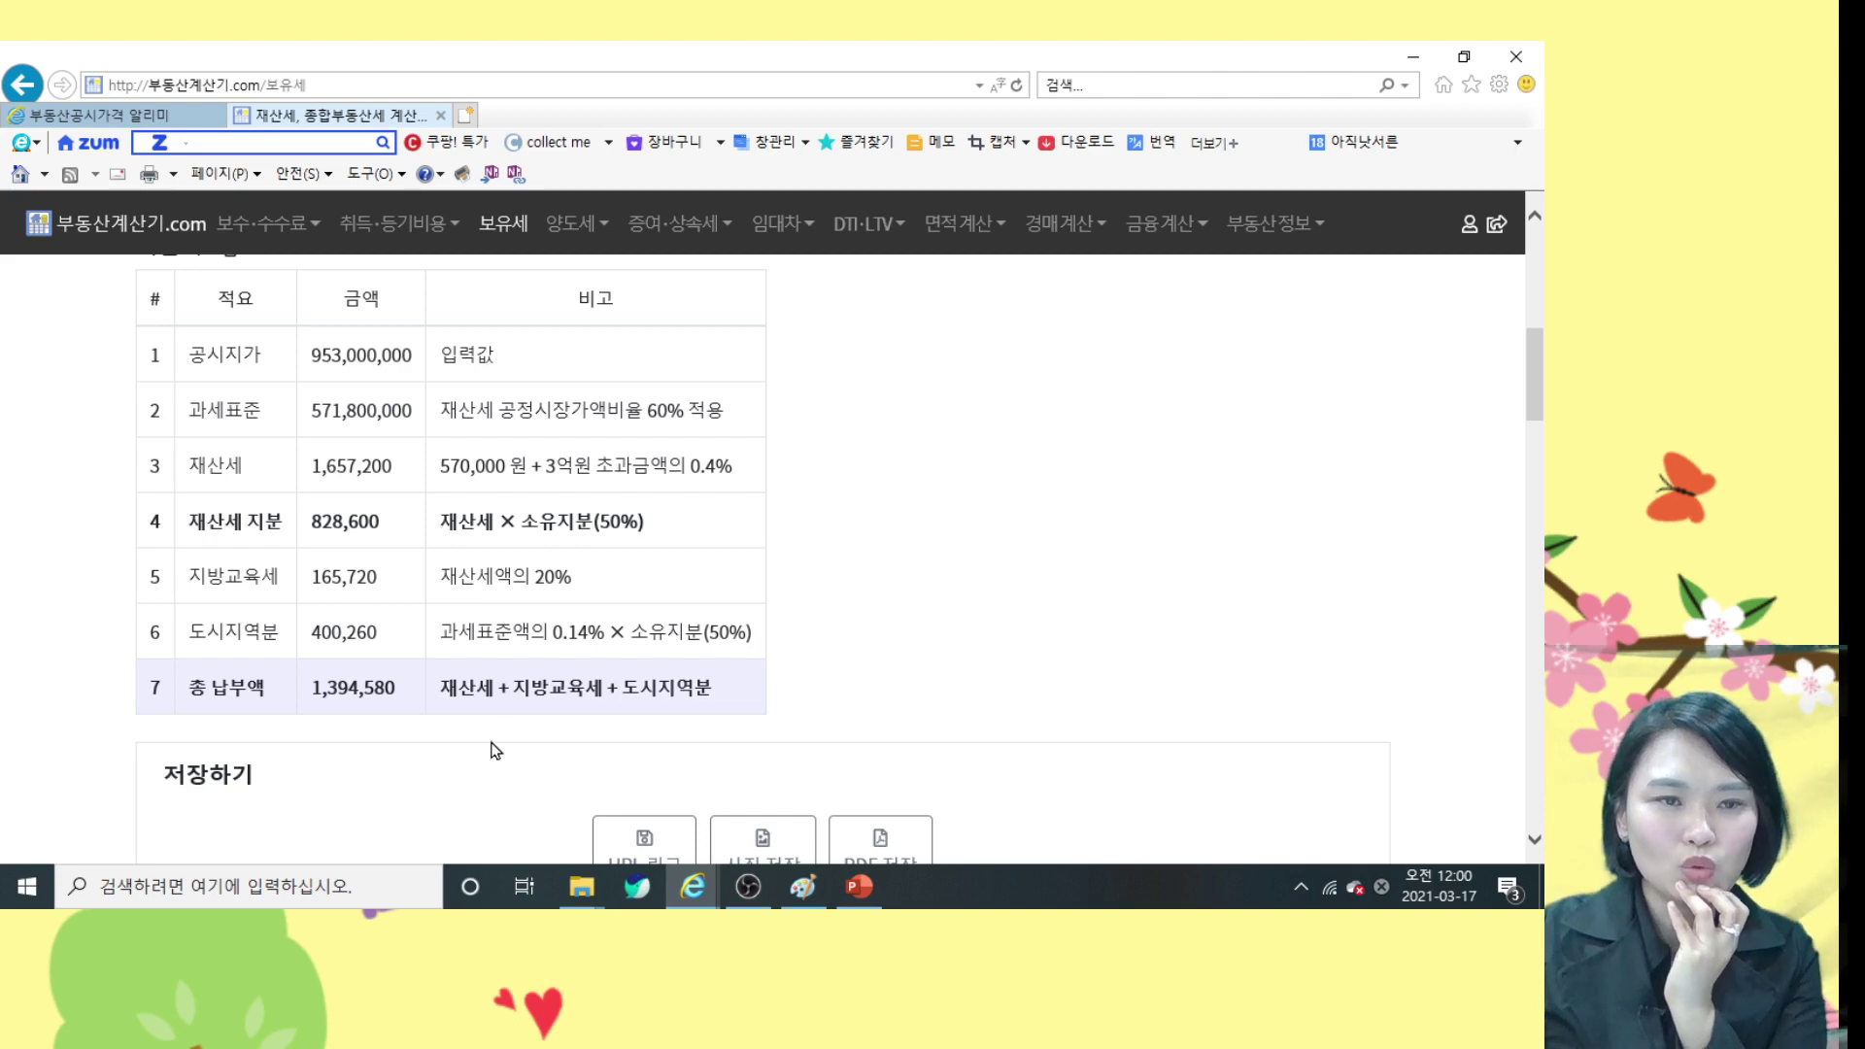
{"action": "scroll", "coordinate": [495, 750], "scroll_direction": "up", "scroll_amount": 1}
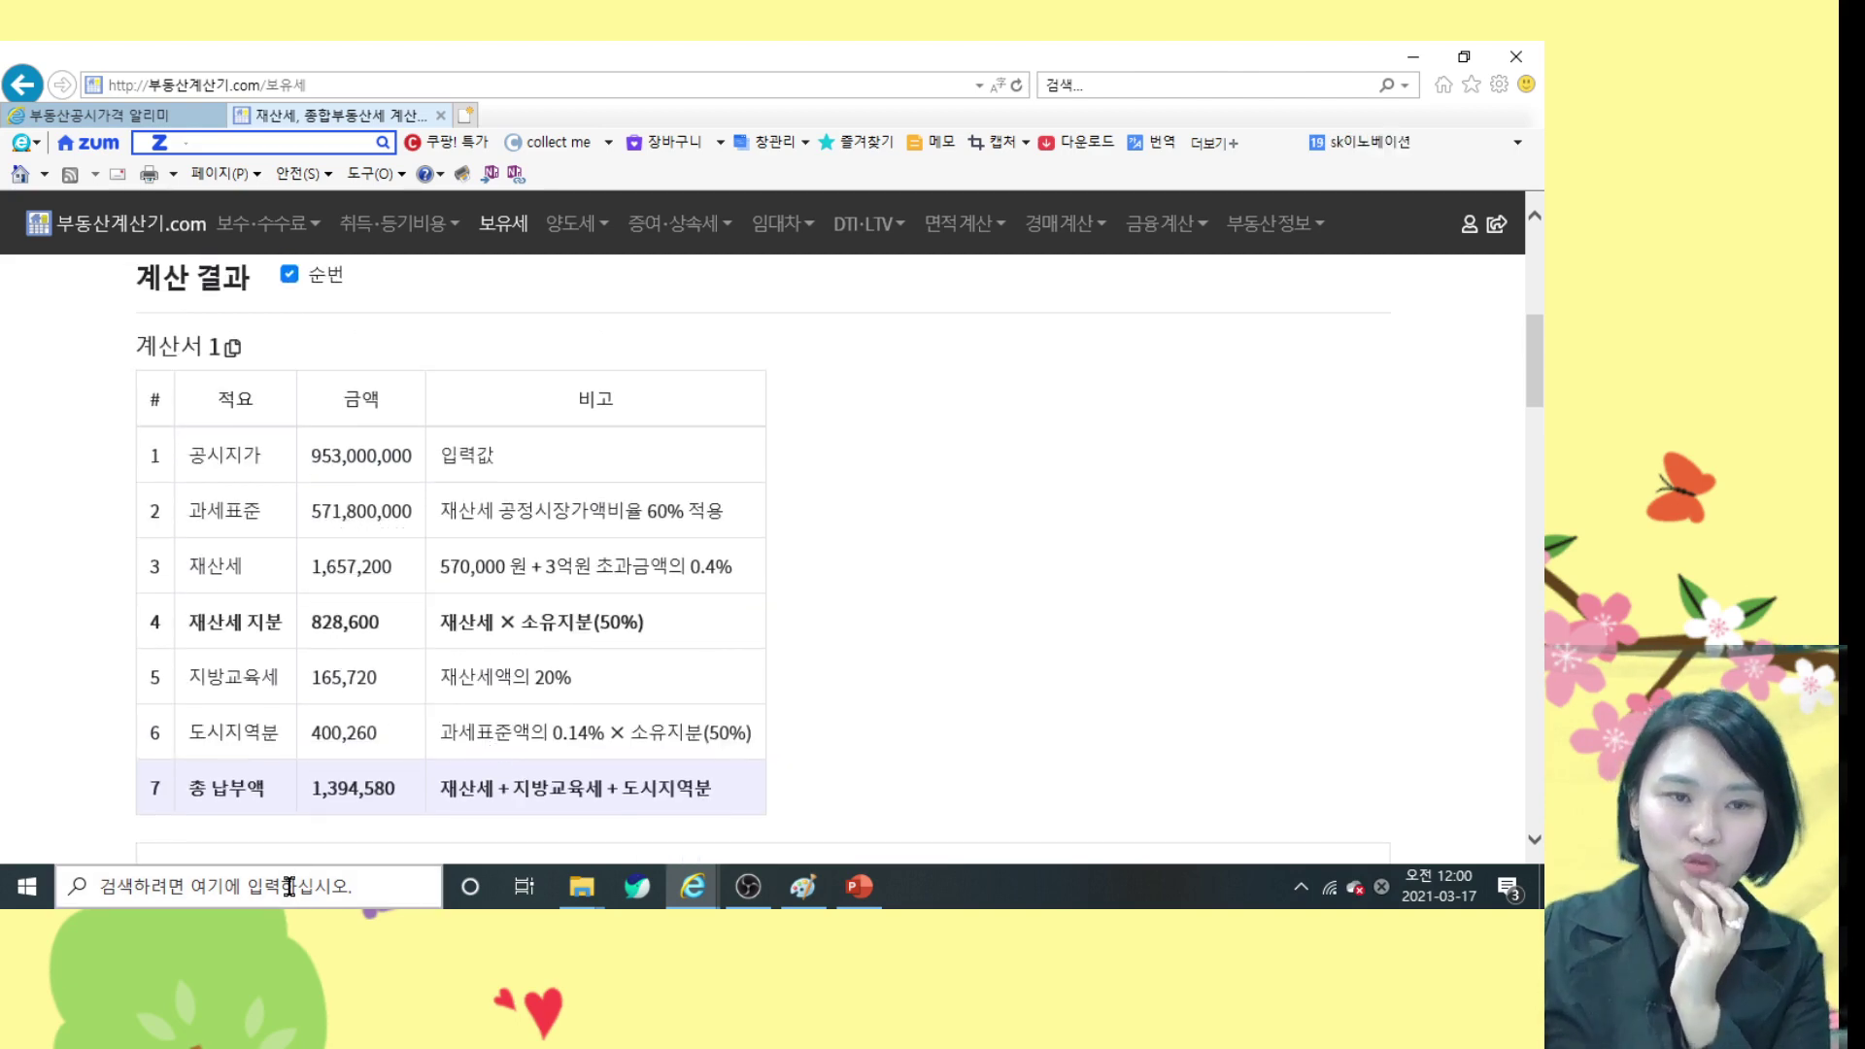
{"action": "scroll", "coordinate": [393, 751], "scroll_direction": "up", "scroll_amount": 3}
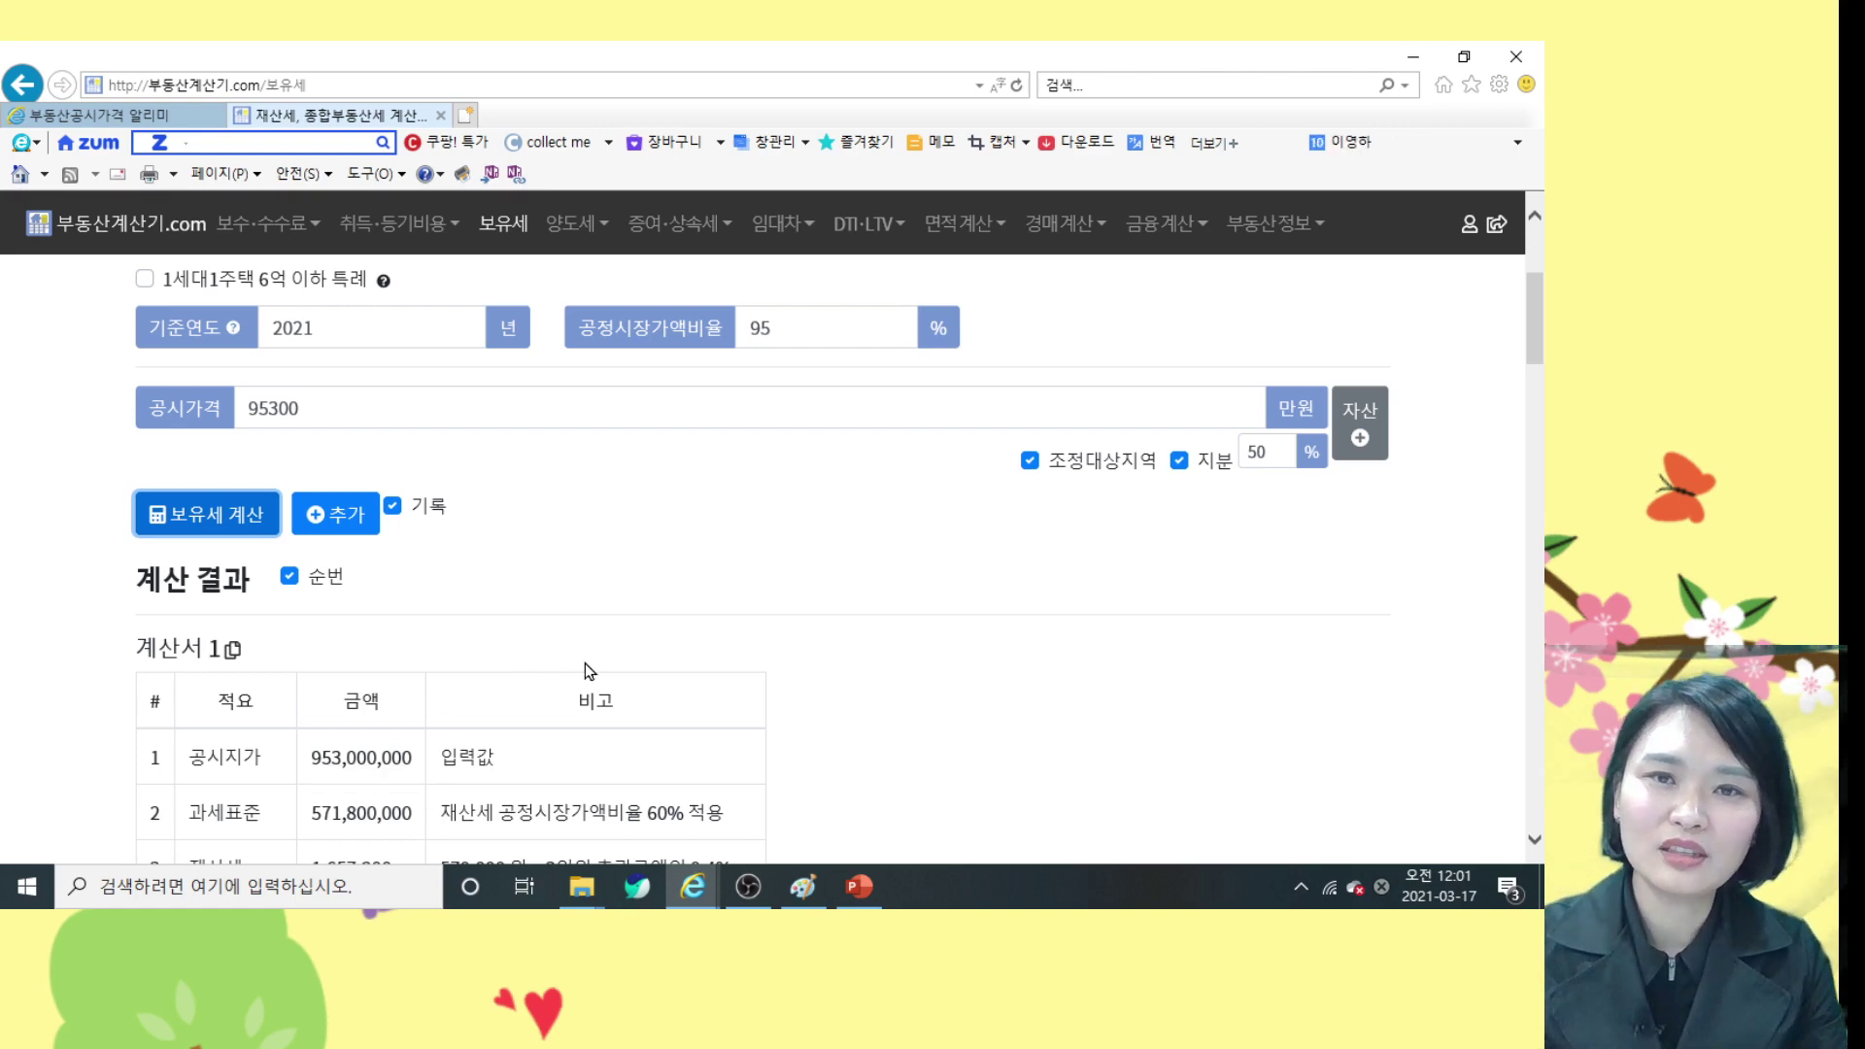
{"action": "scroll", "coordinate": [639, 664], "scroll_direction": "down", "scroll_amount": 1}
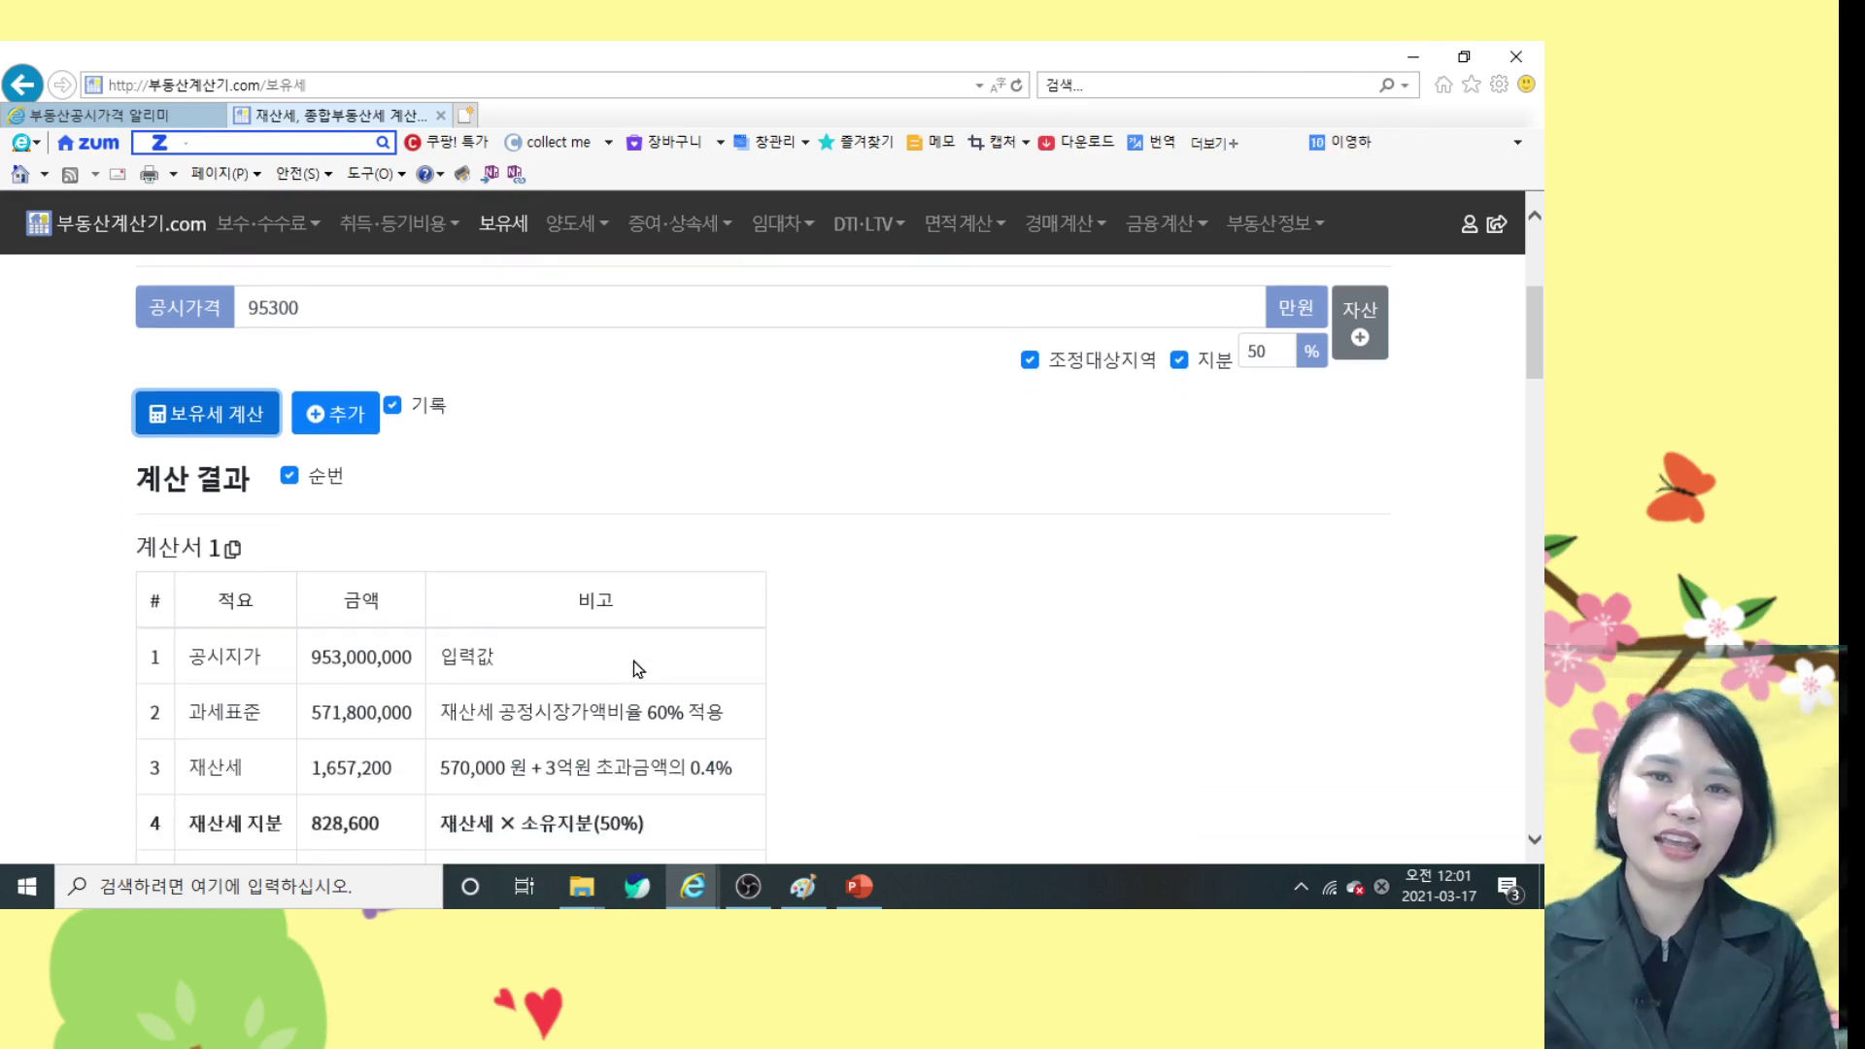
{"action": "scroll", "coordinate": [627, 667], "scroll_direction": "down", "scroll_amount": 2}
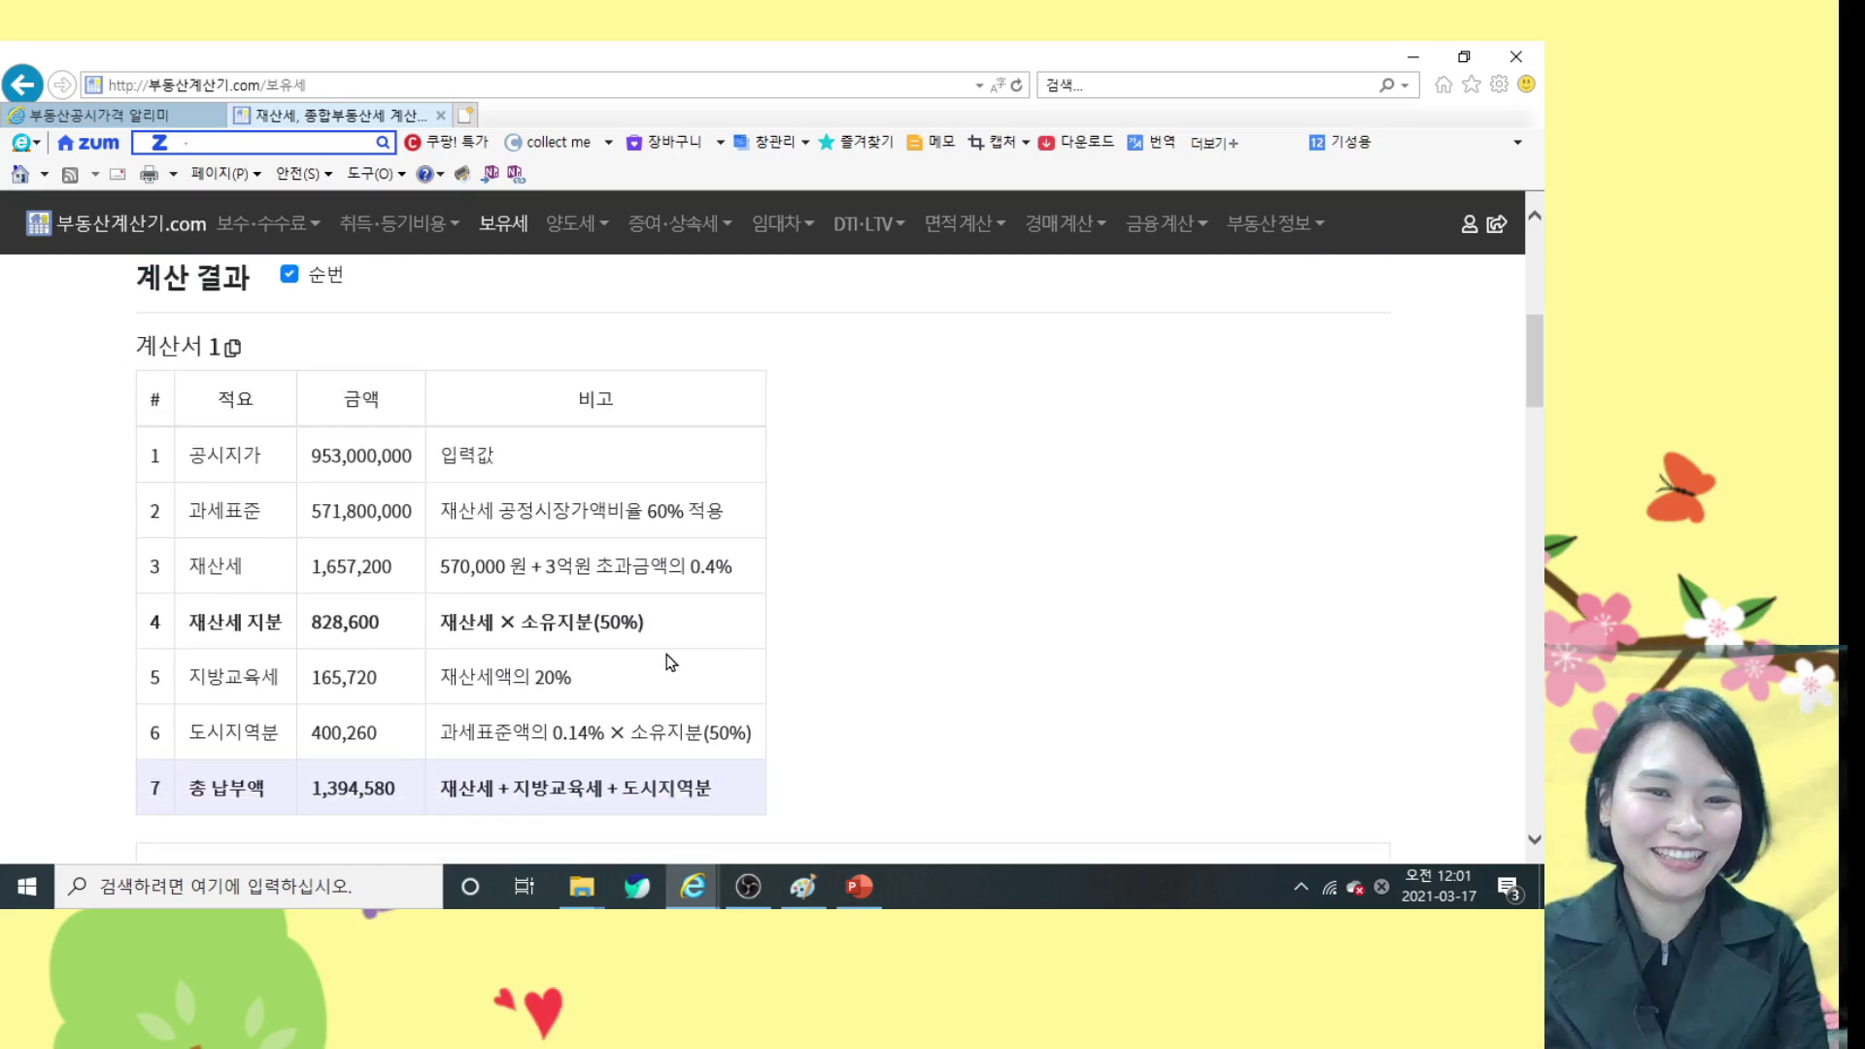
{"action": "scroll", "coordinate": [668, 660], "scroll_direction": "down", "scroll_amount": 2}
{"action": "scroll", "coordinate": [551, 648], "scroll_direction": "up", "scroll_amount": 2}
{"action": "scroll", "coordinate": [554, 649], "scroll_direction": "up", "scroll_amount": 7}
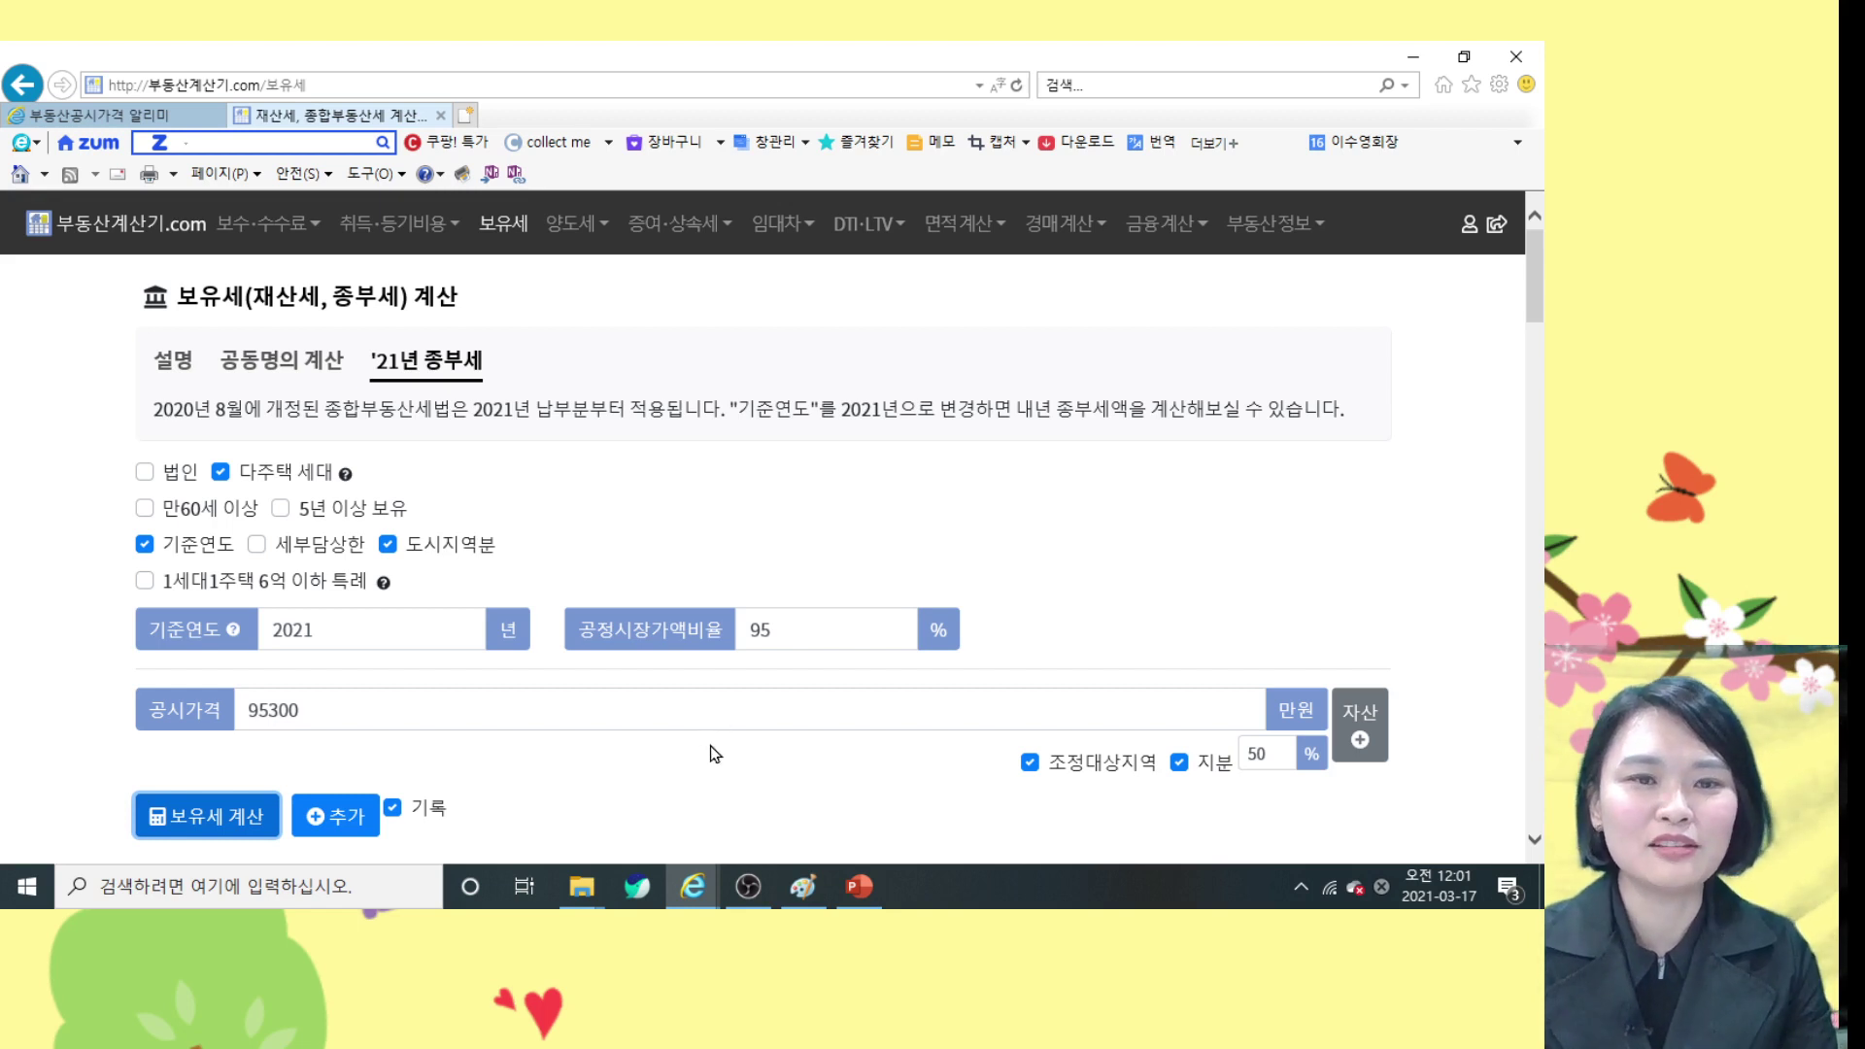
{"action": "scroll", "coordinate": [742, 749], "scroll_direction": "down", "scroll_amount": 1}
{"action": "scroll", "coordinate": [742, 749], "scroll_direction": "up", "scroll_amount": 1}
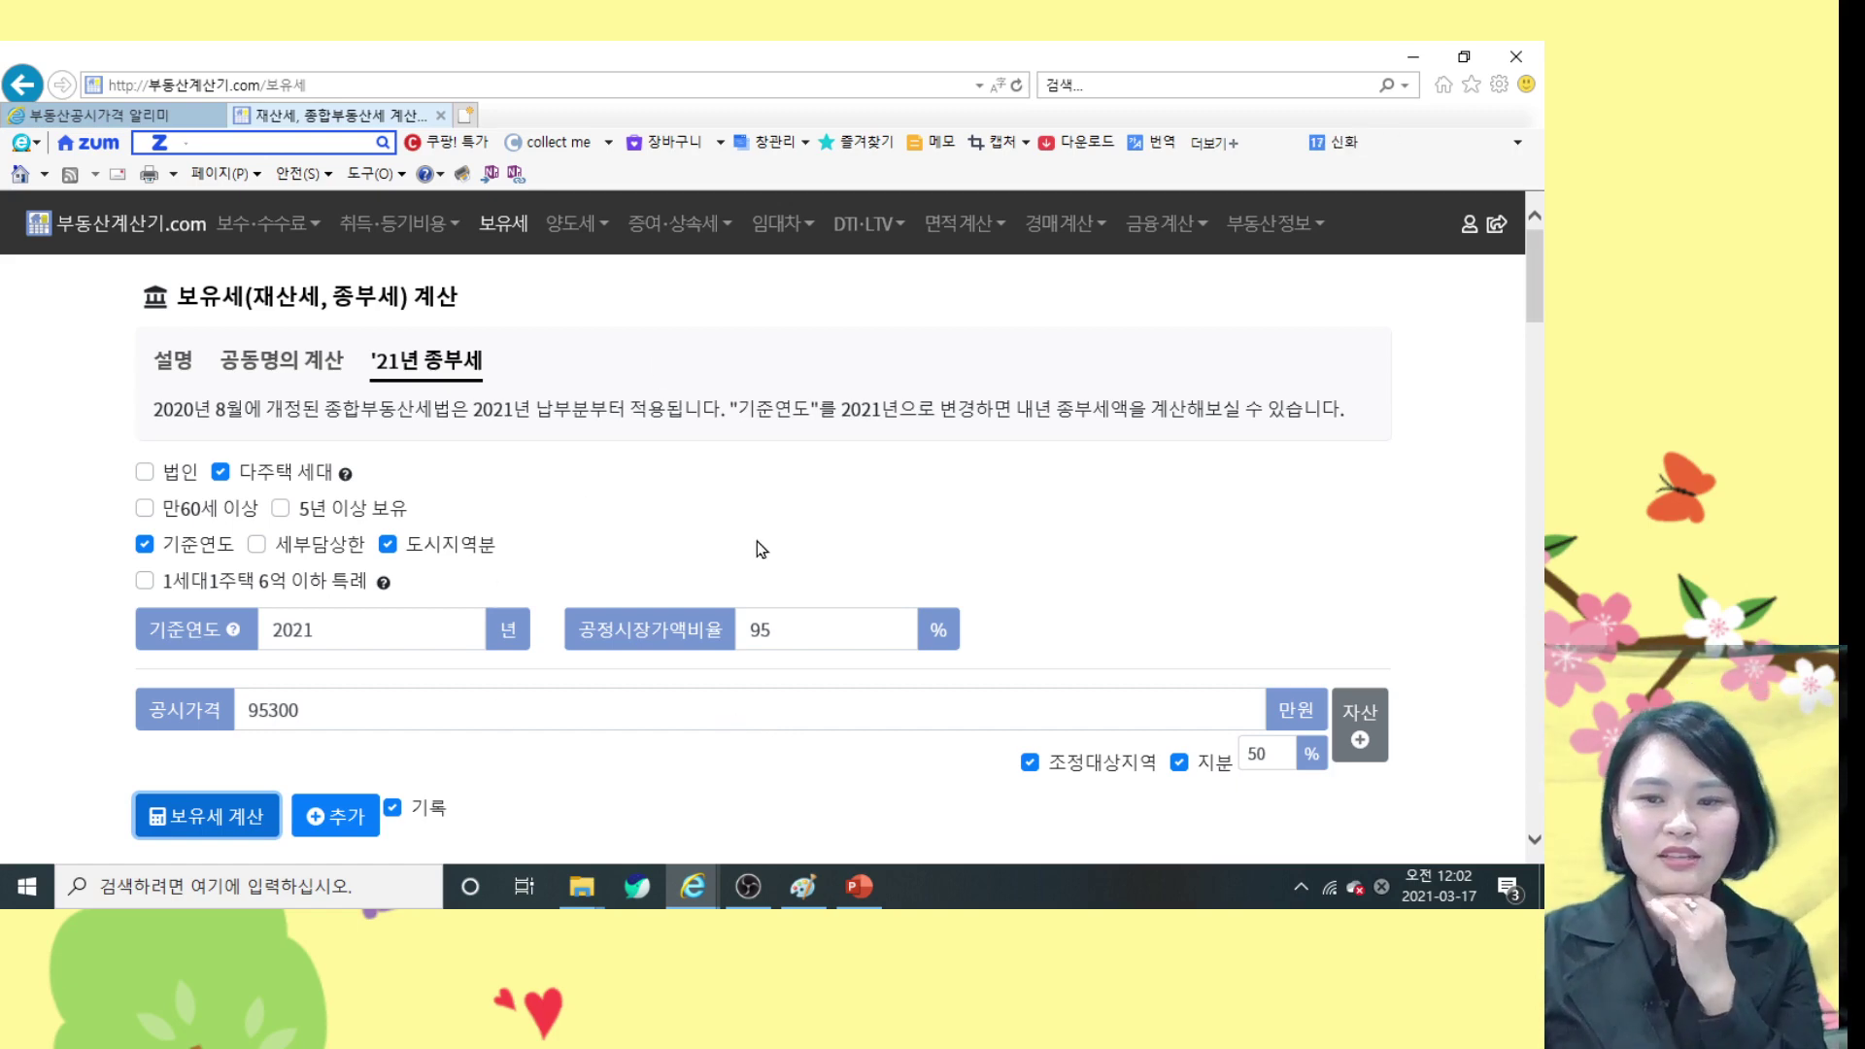
{"action": "scroll", "coordinate": [700, 534], "scroll_direction": "down", "scroll_amount": 2}
{"action": "scroll", "coordinate": [695, 534], "scroll_direction": "up", "scroll_amount": 2}
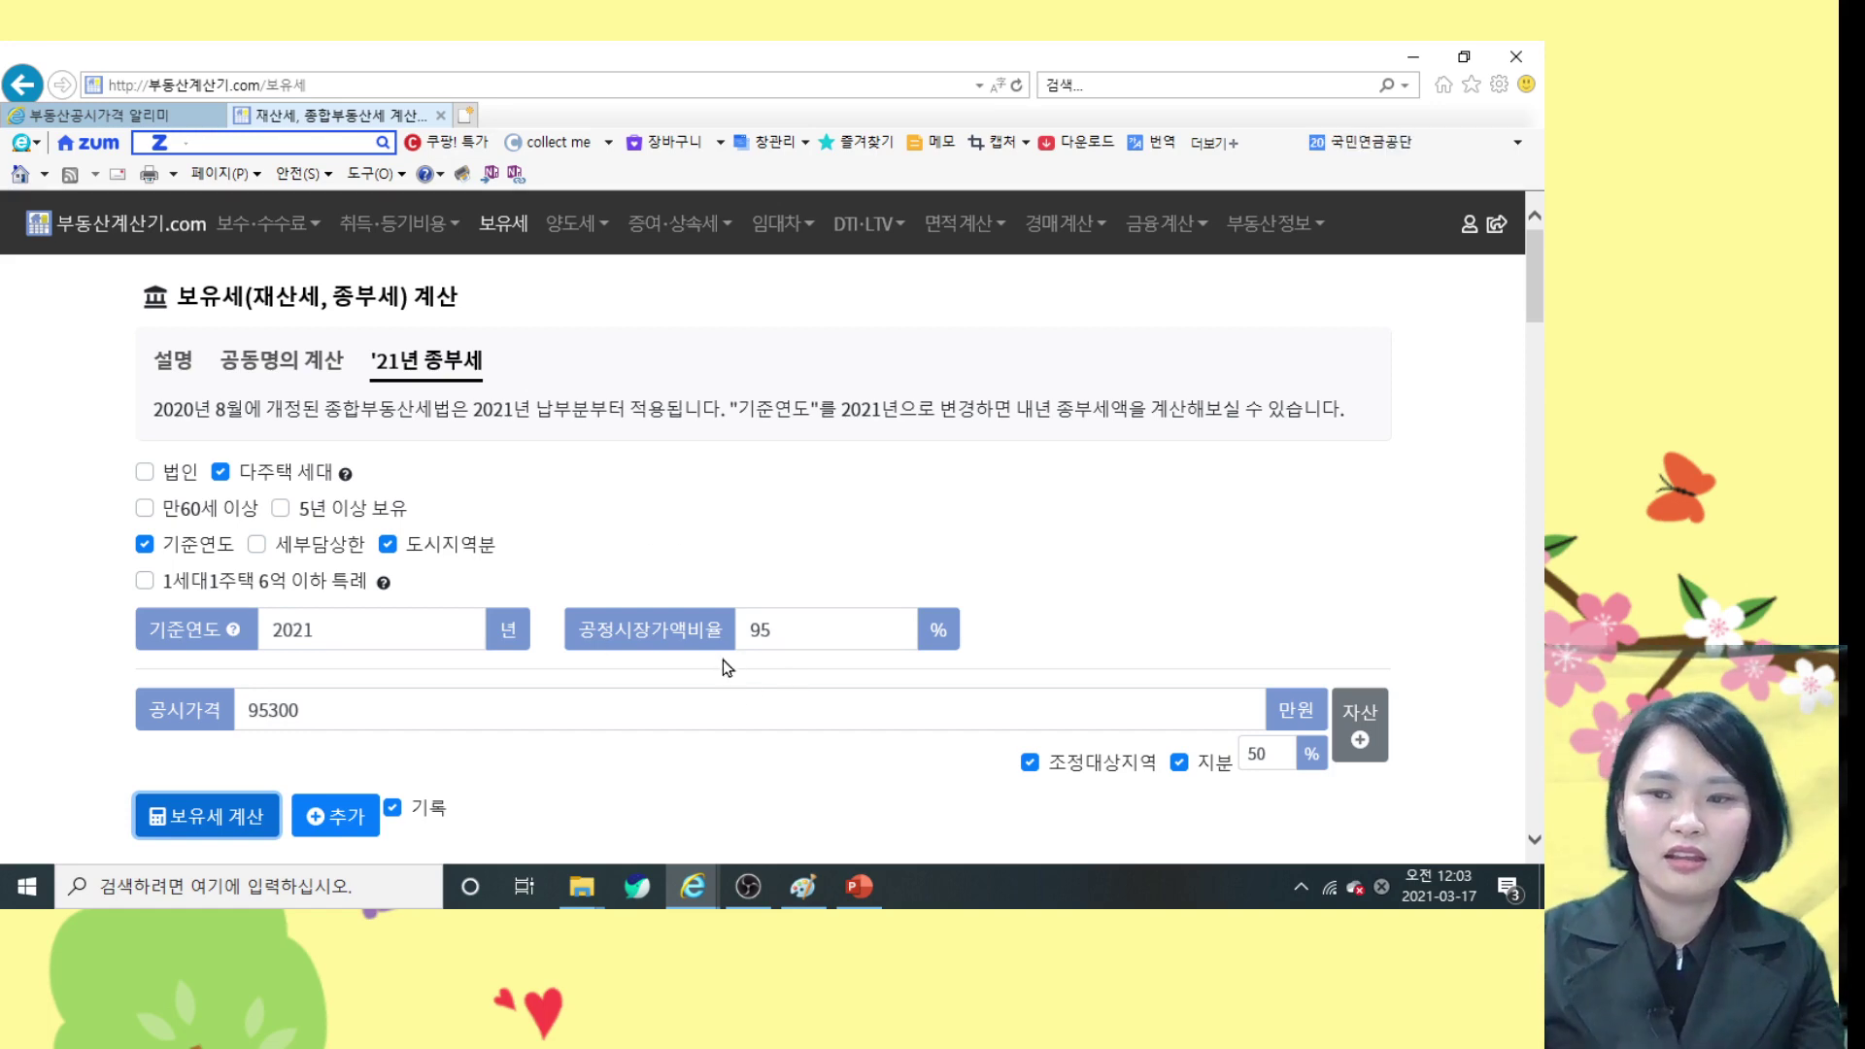
Add a second asset with a 공시가격 of 40000 만원 and a 지분 of 50%
{"action": "scroll", "coordinate": [723, 660], "scroll_direction": "down", "scroll_amount": 3}
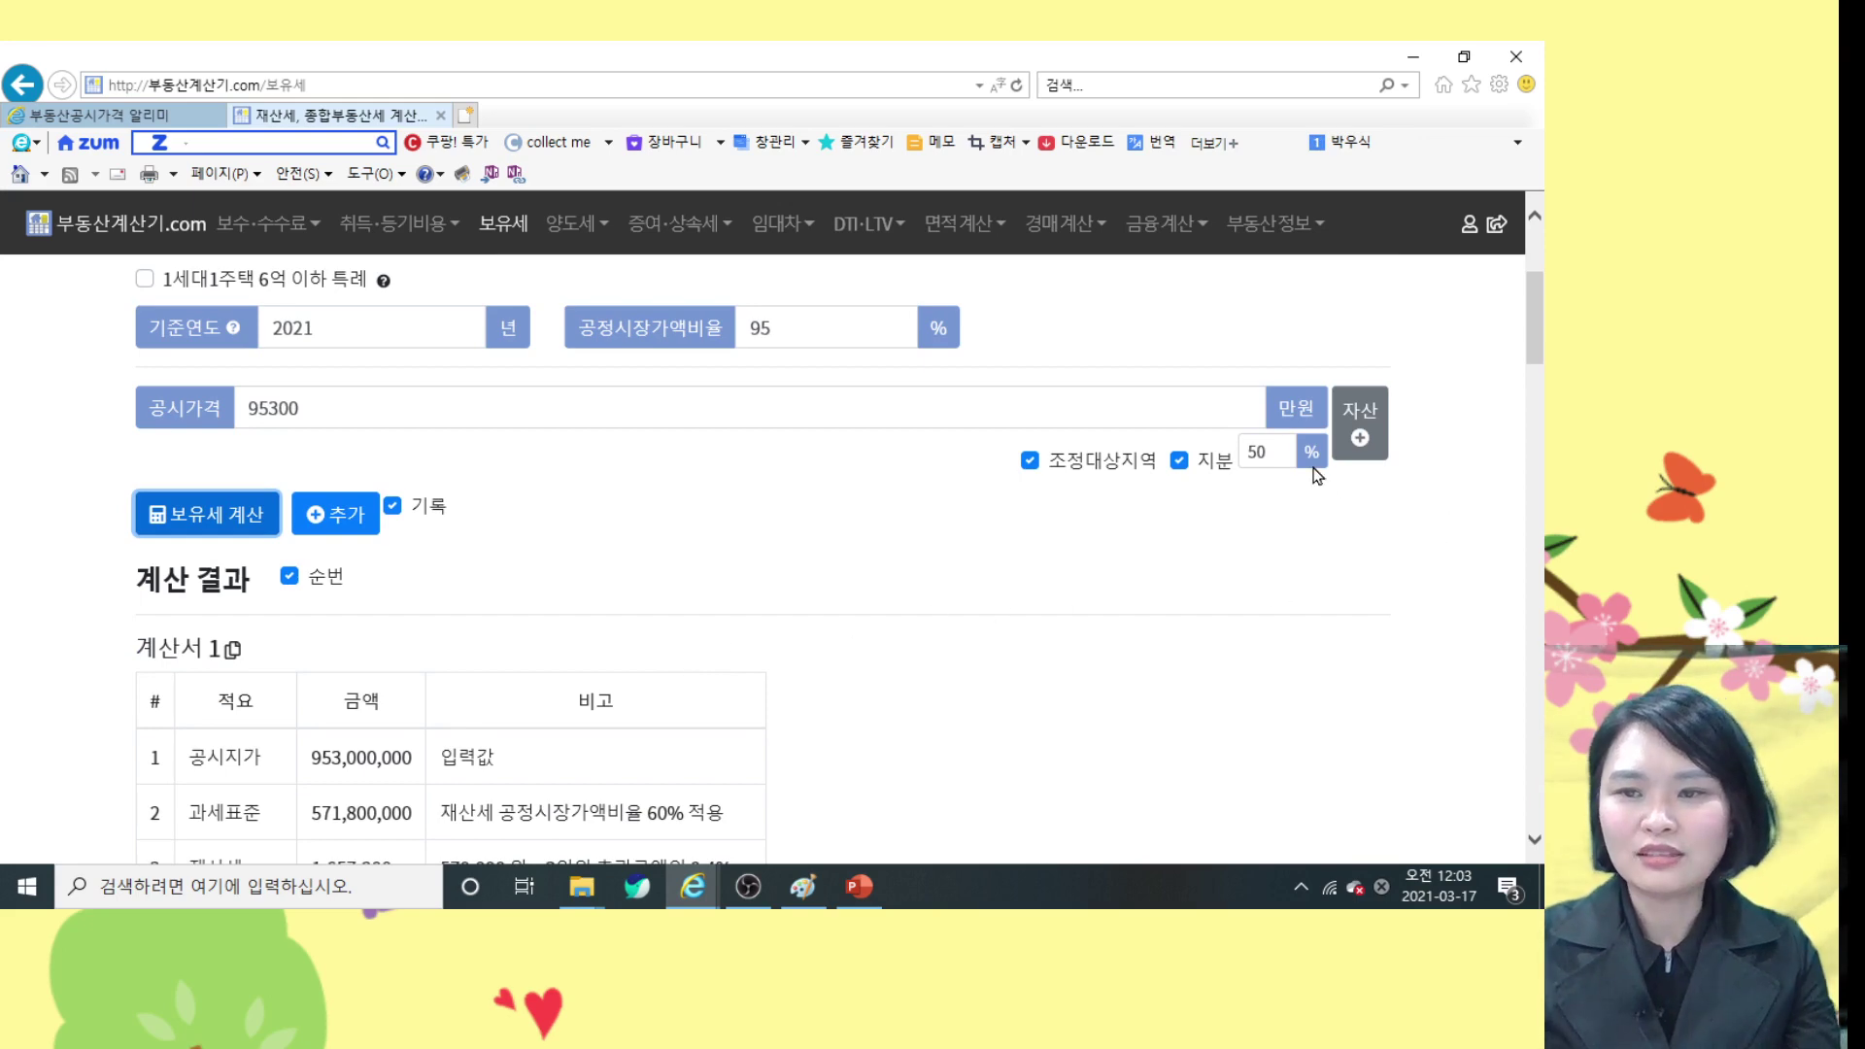
{"action": "left_click", "coordinate": [1361, 439]}
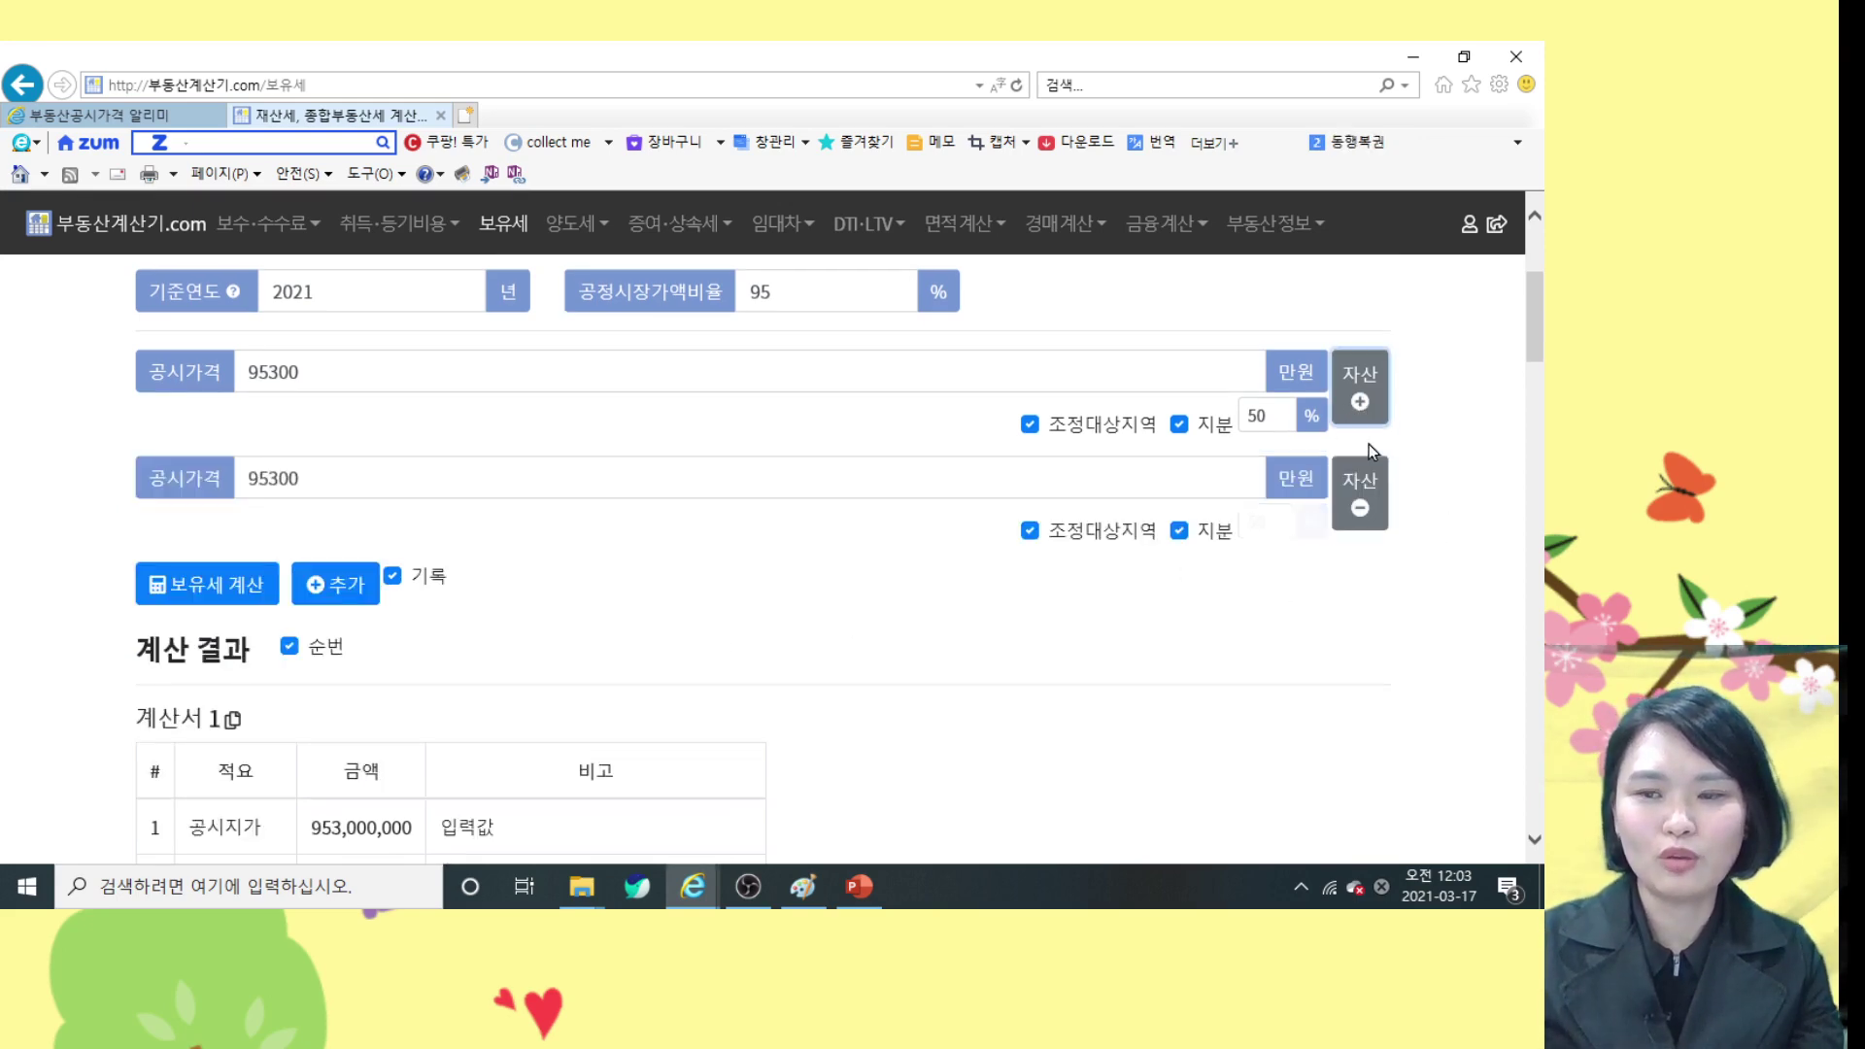
{"action": "left_click", "coordinate": [336, 482]}
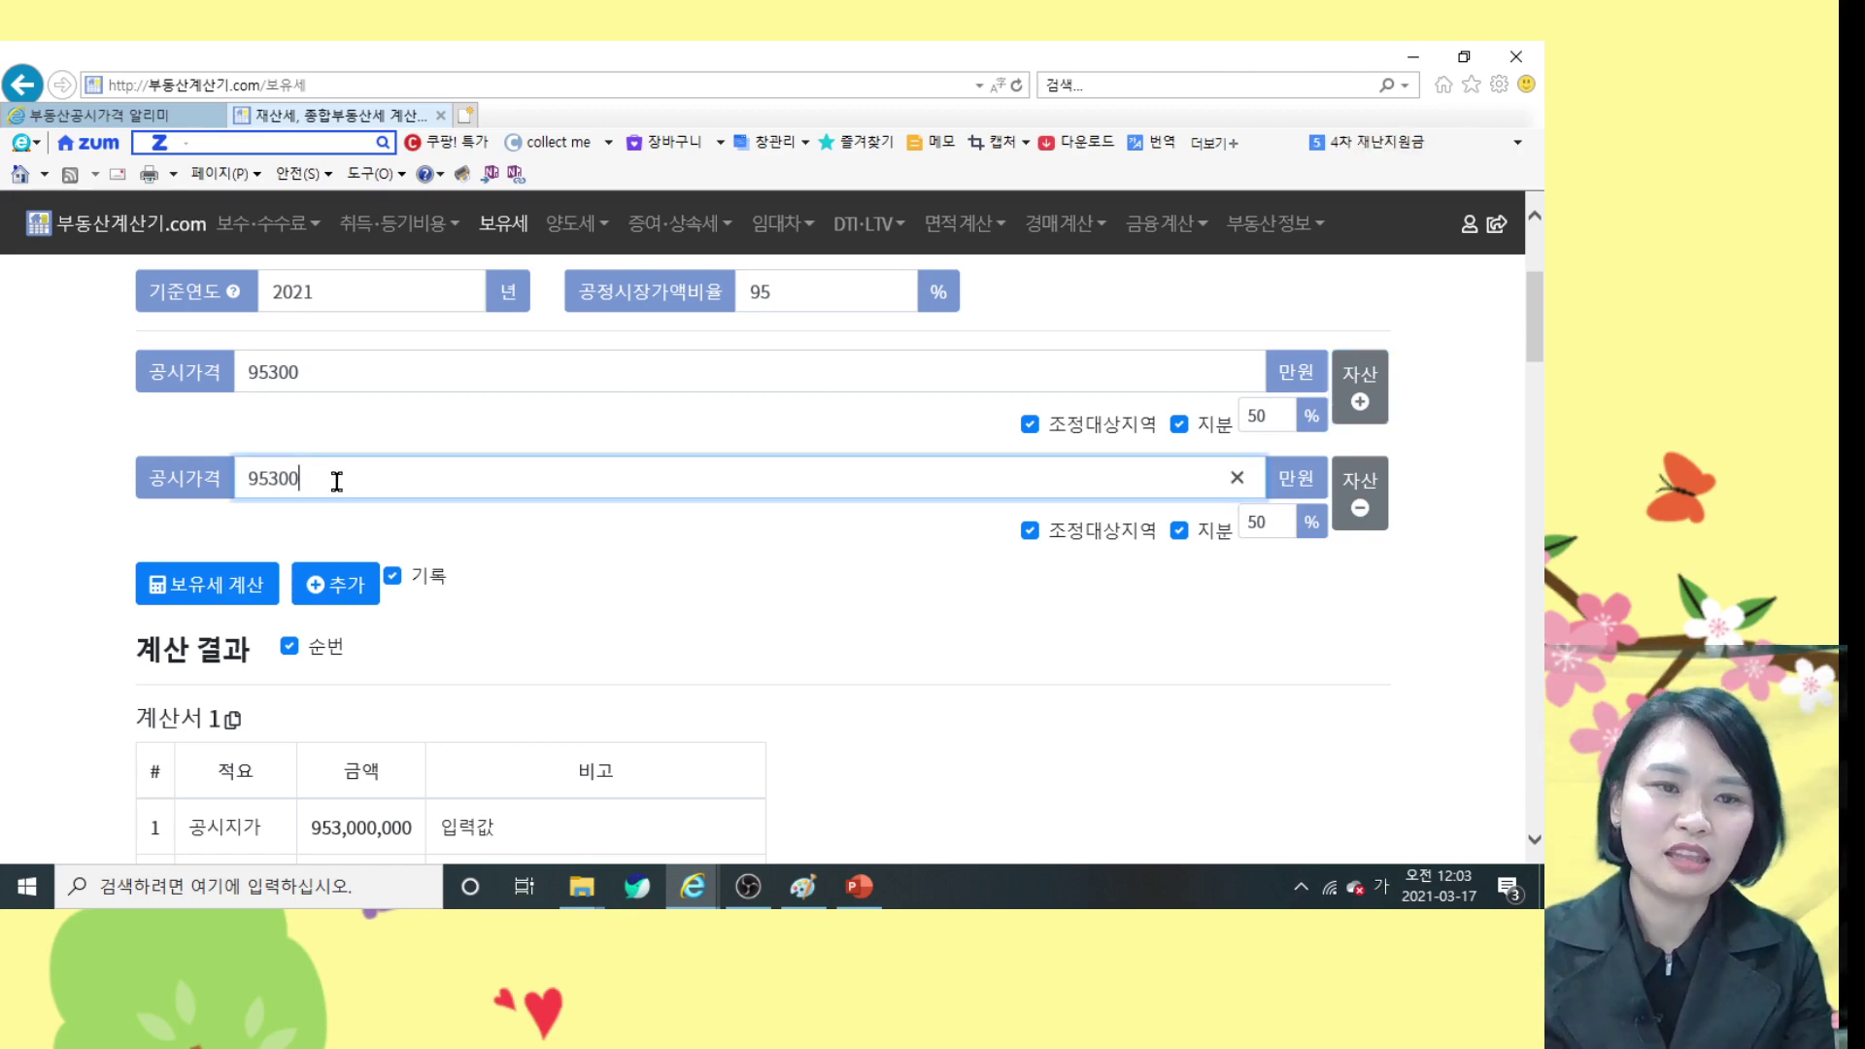
{"action": "left_click_drag", "start_coordinate": [334, 480], "coordinate": [240, 474]}
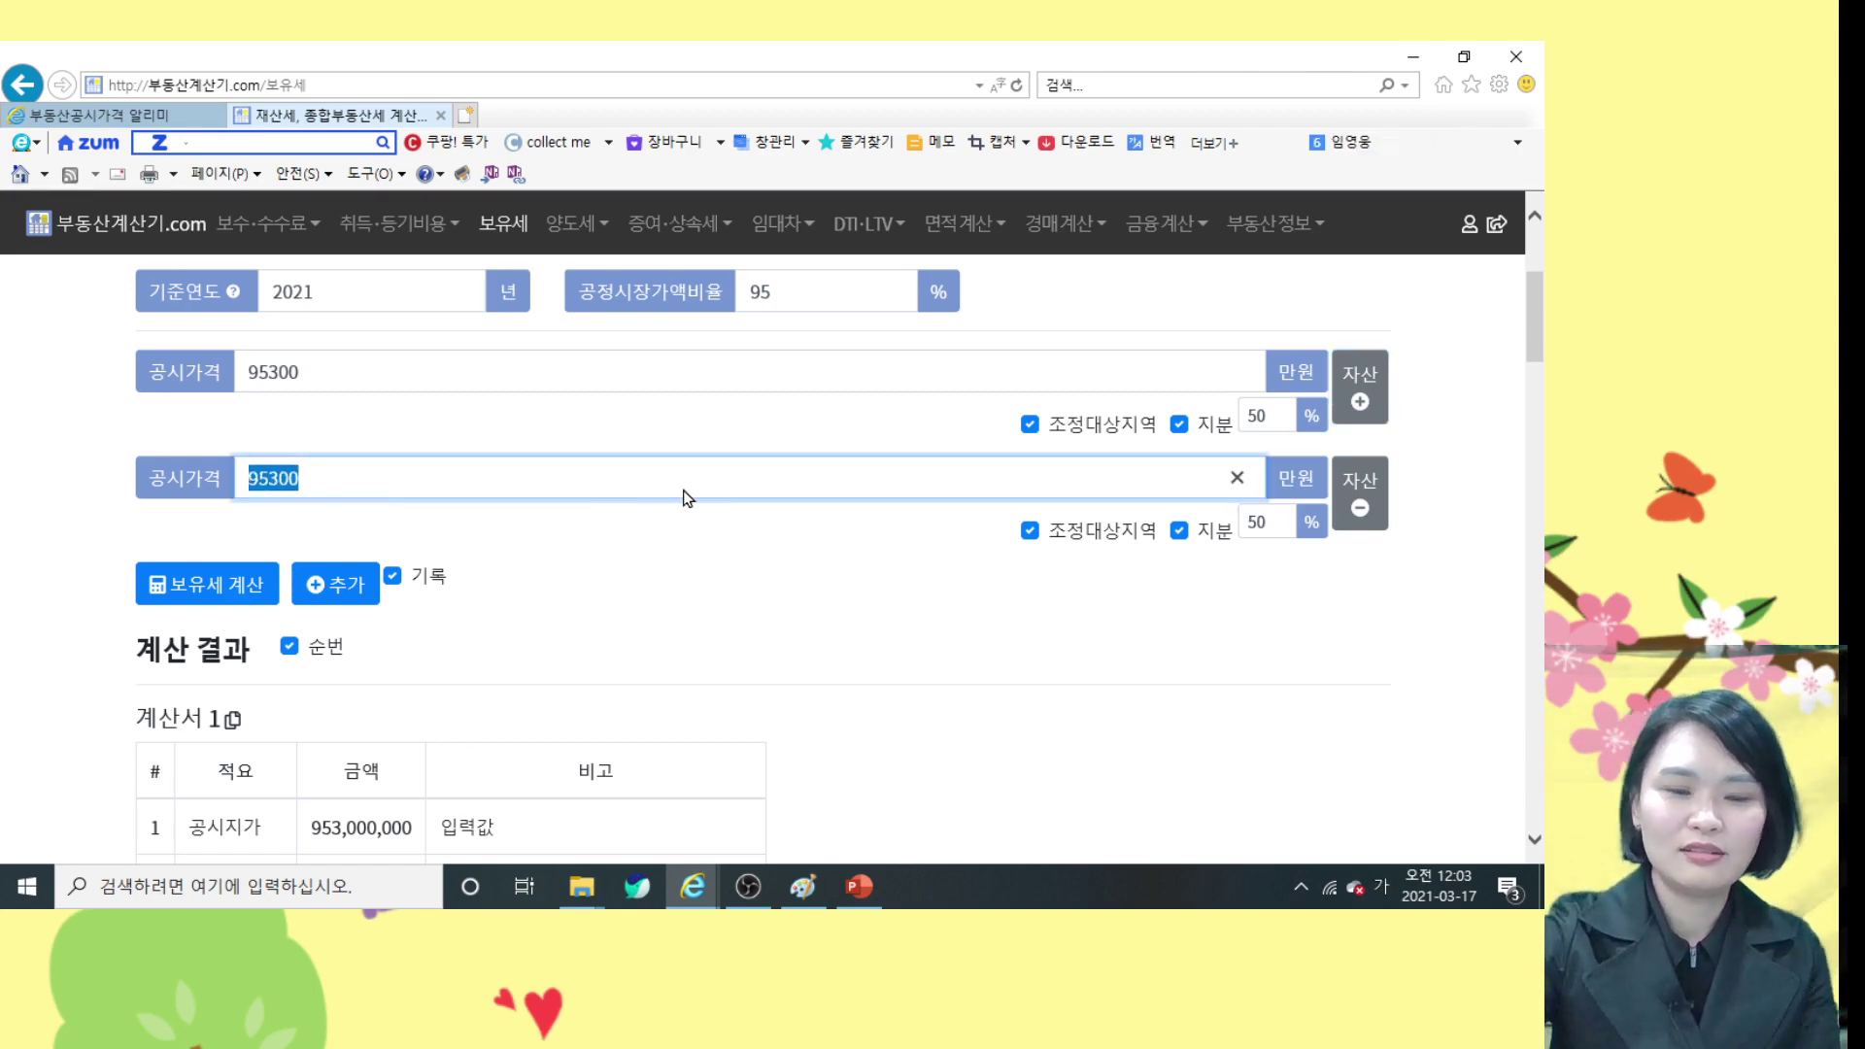
{"action": "type", "text": "40000"}
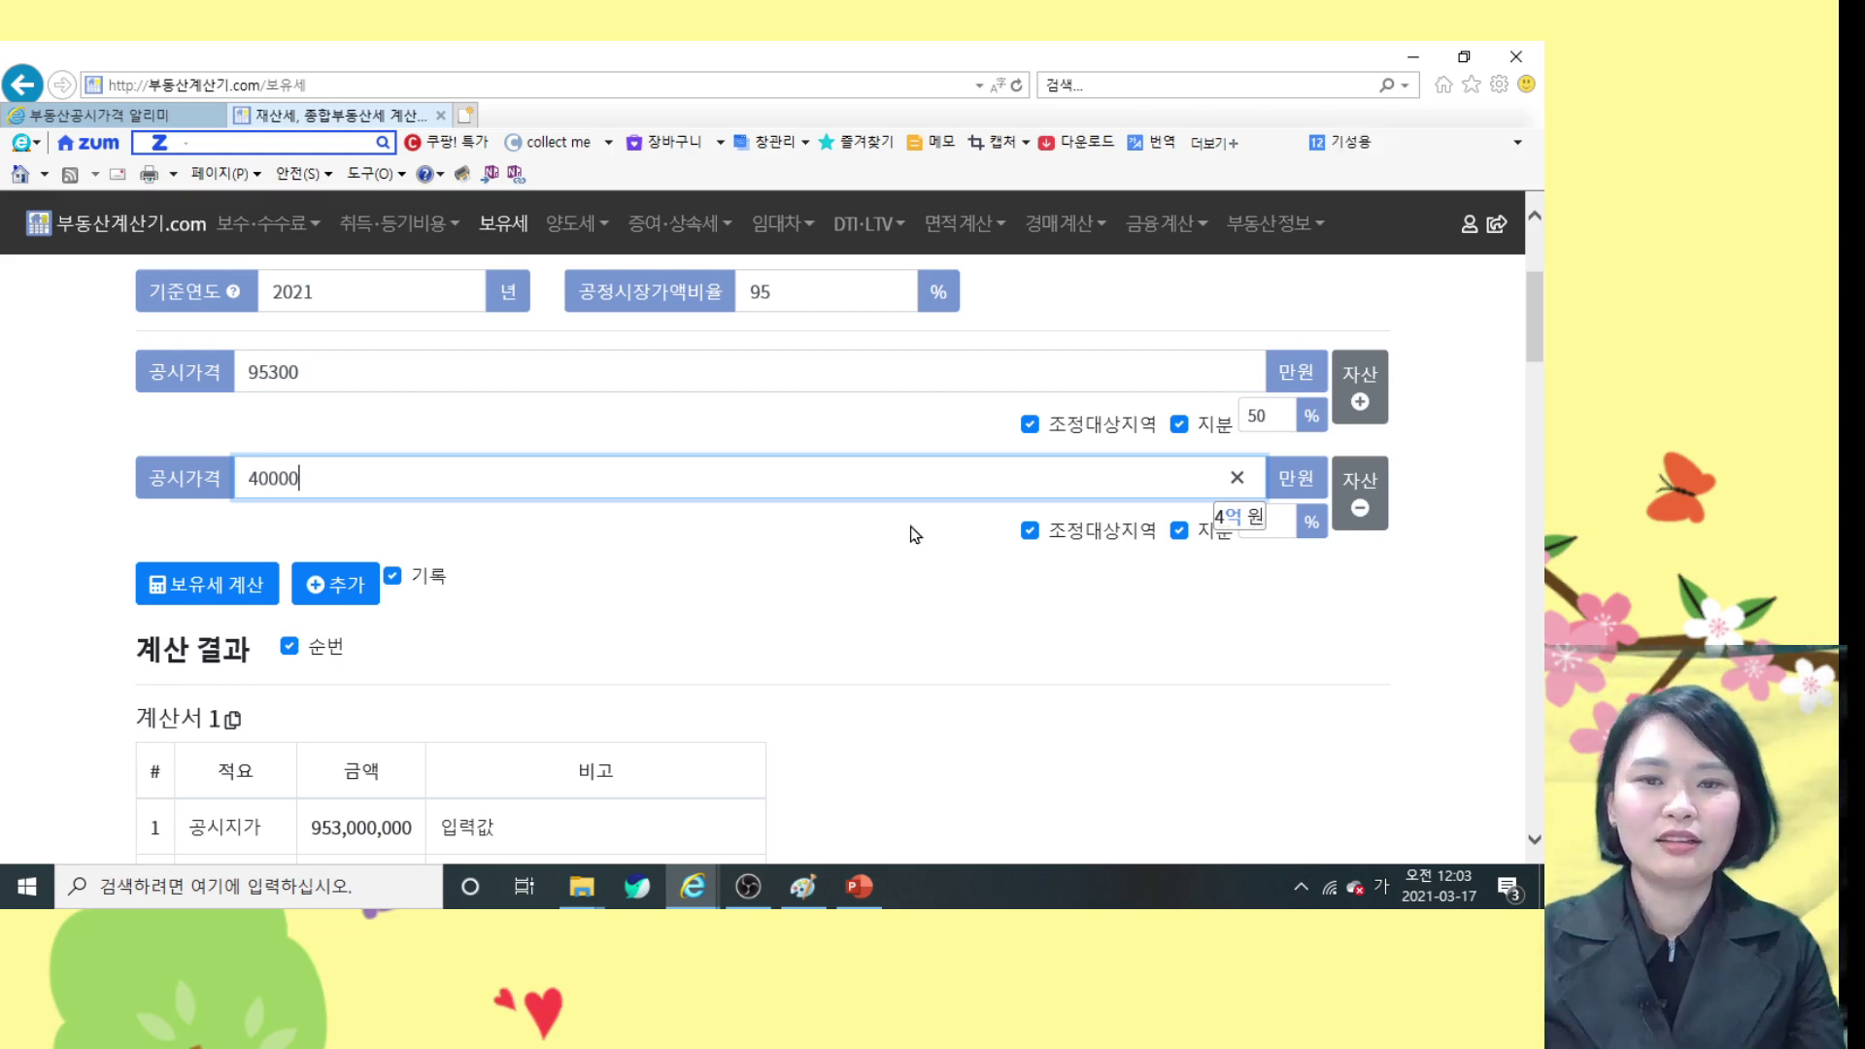
{"action": "left_click", "coordinate": [1280, 525]}
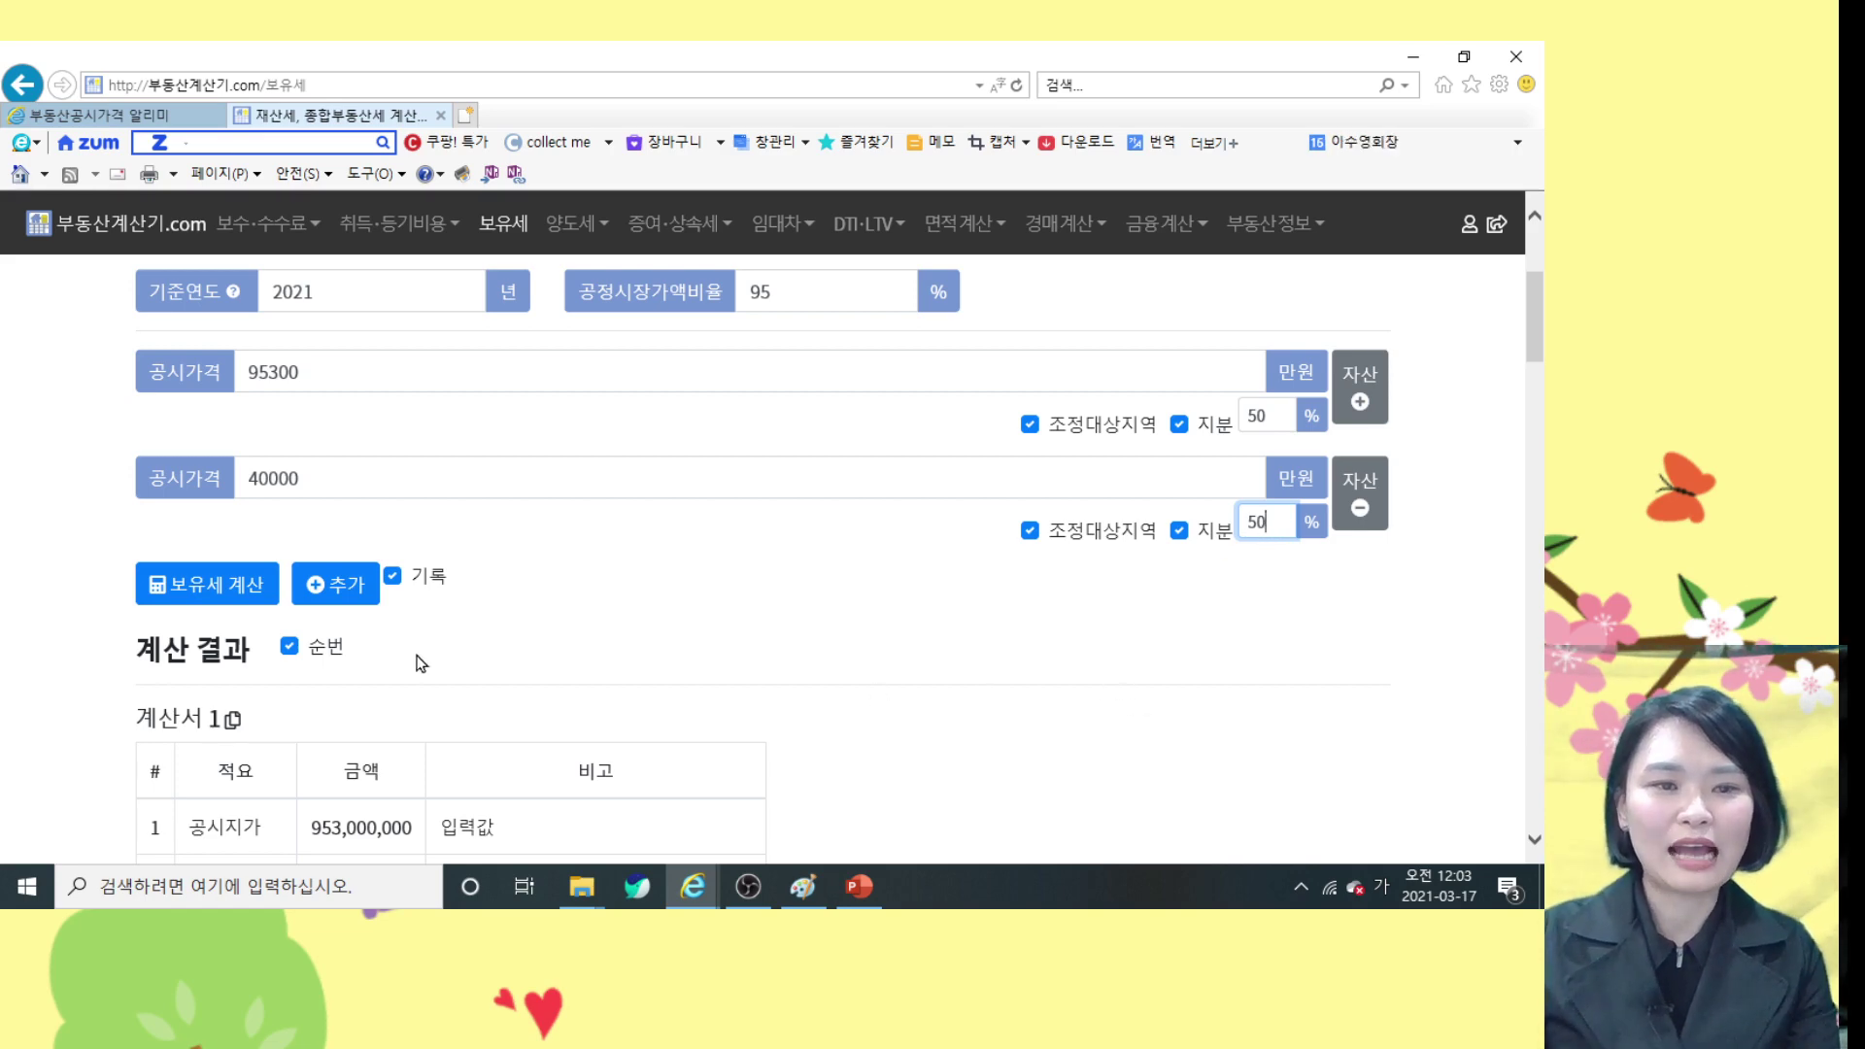
Calculate the holding tax for both assets and review the result rows down to 총 납부액
{"action": "scroll", "coordinate": [225, 584], "scroll_direction": "up", "scroll_amount": 2}
{"action": "scroll", "coordinate": [225, 585], "scroll_direction": "down", "scroll_amount": 2}
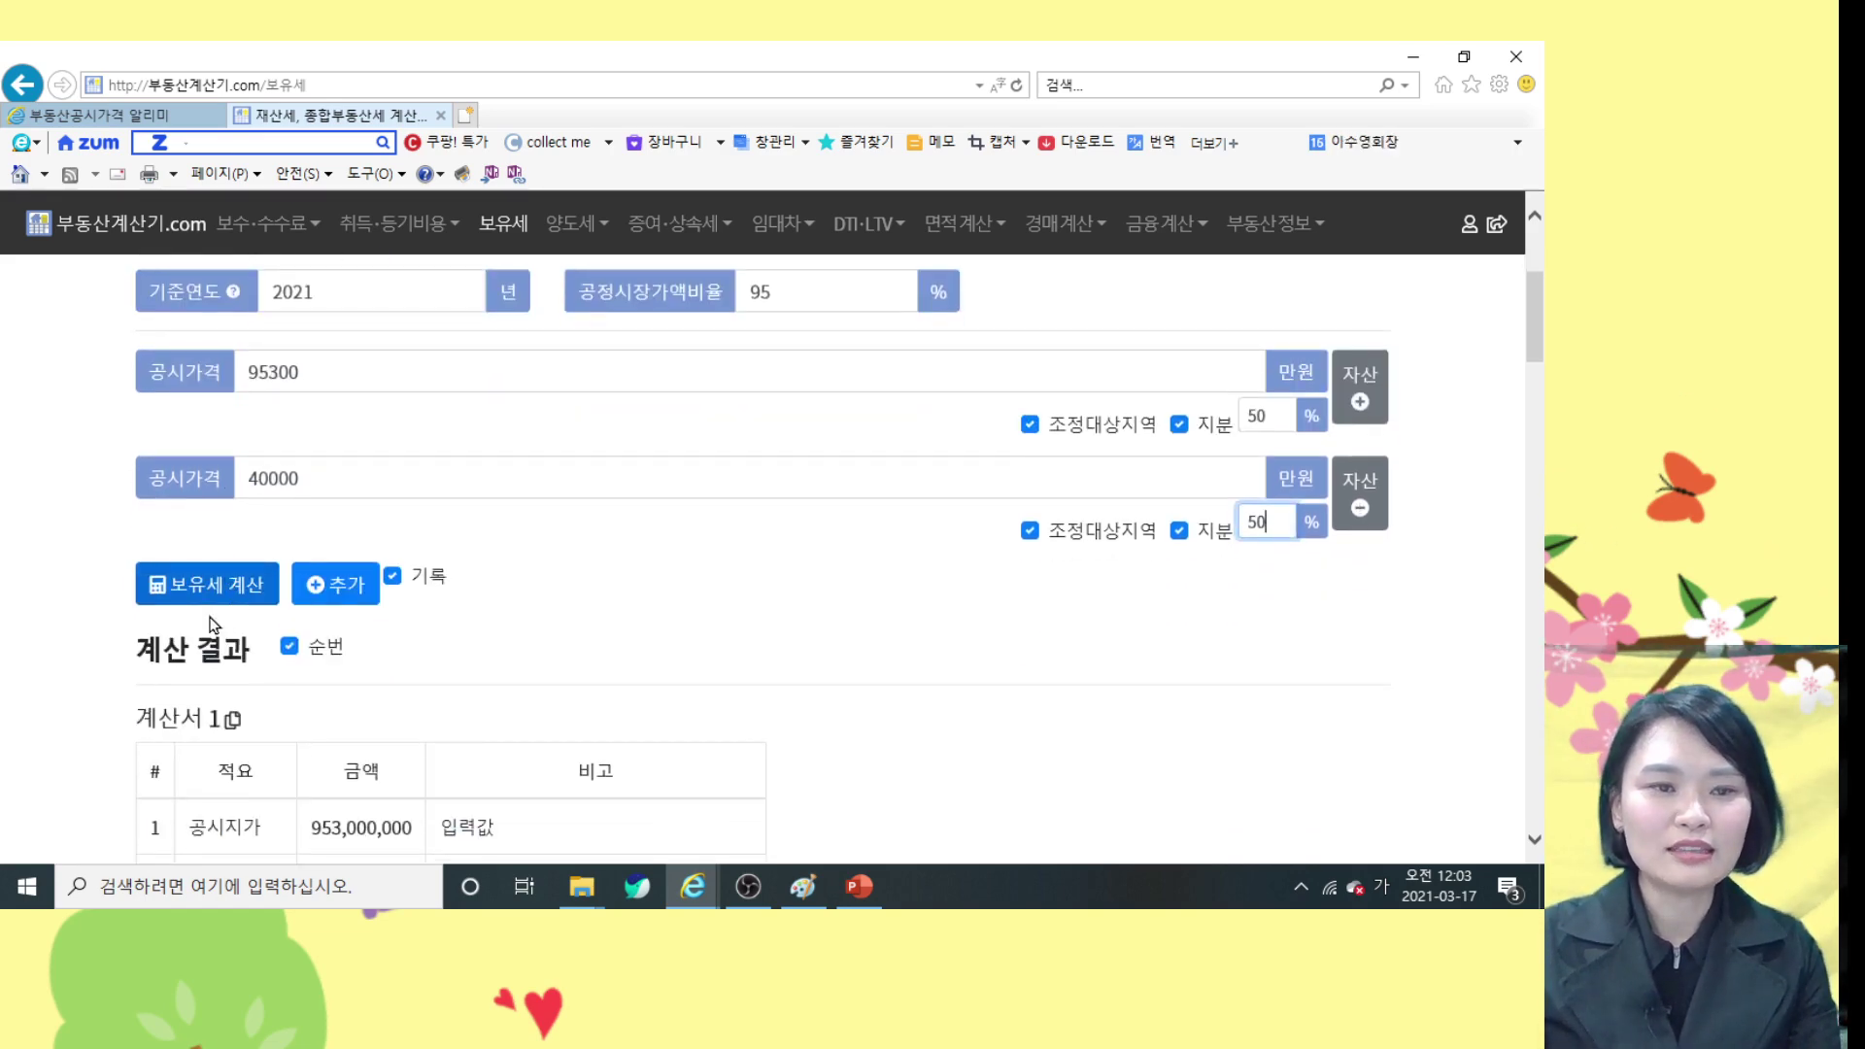
{"action": "left_click", "coordinate": [226, 591]}
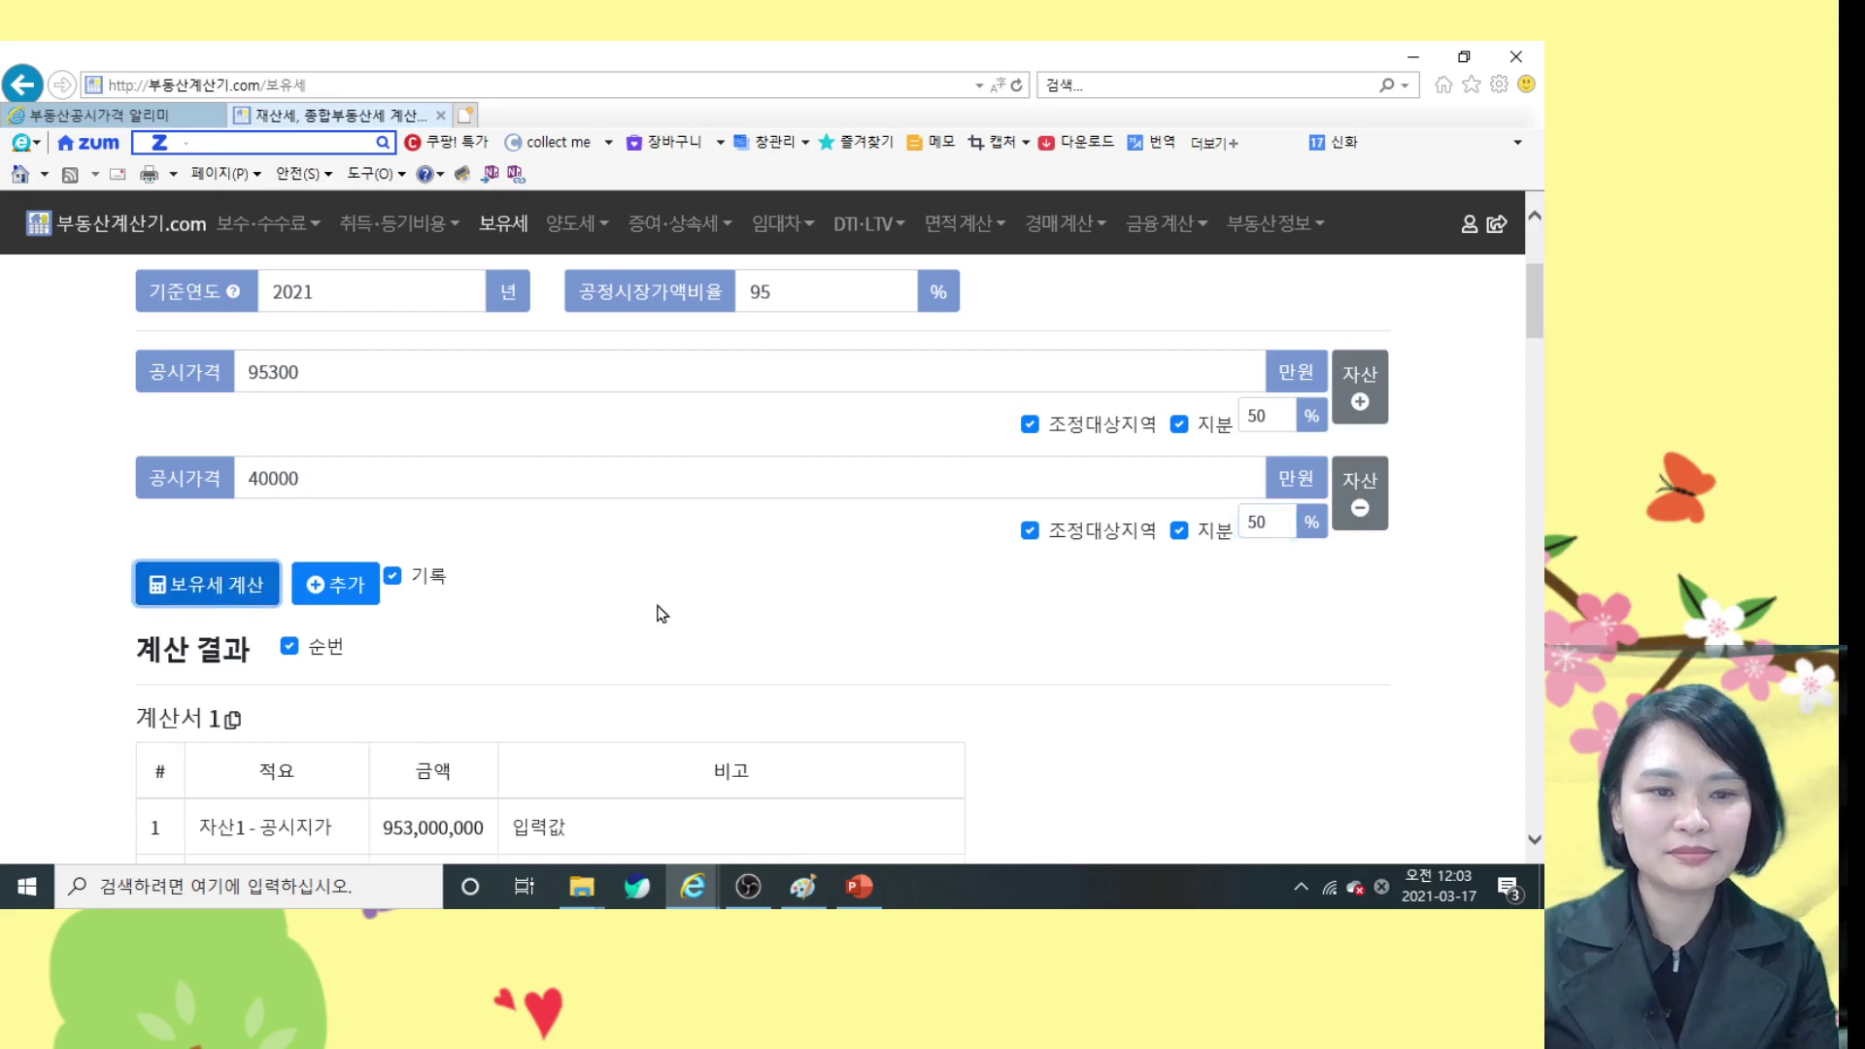
{"action": "scroll", "coordinate": [686, 603], "scroll_direction": "down", "scroll_amount": 4}
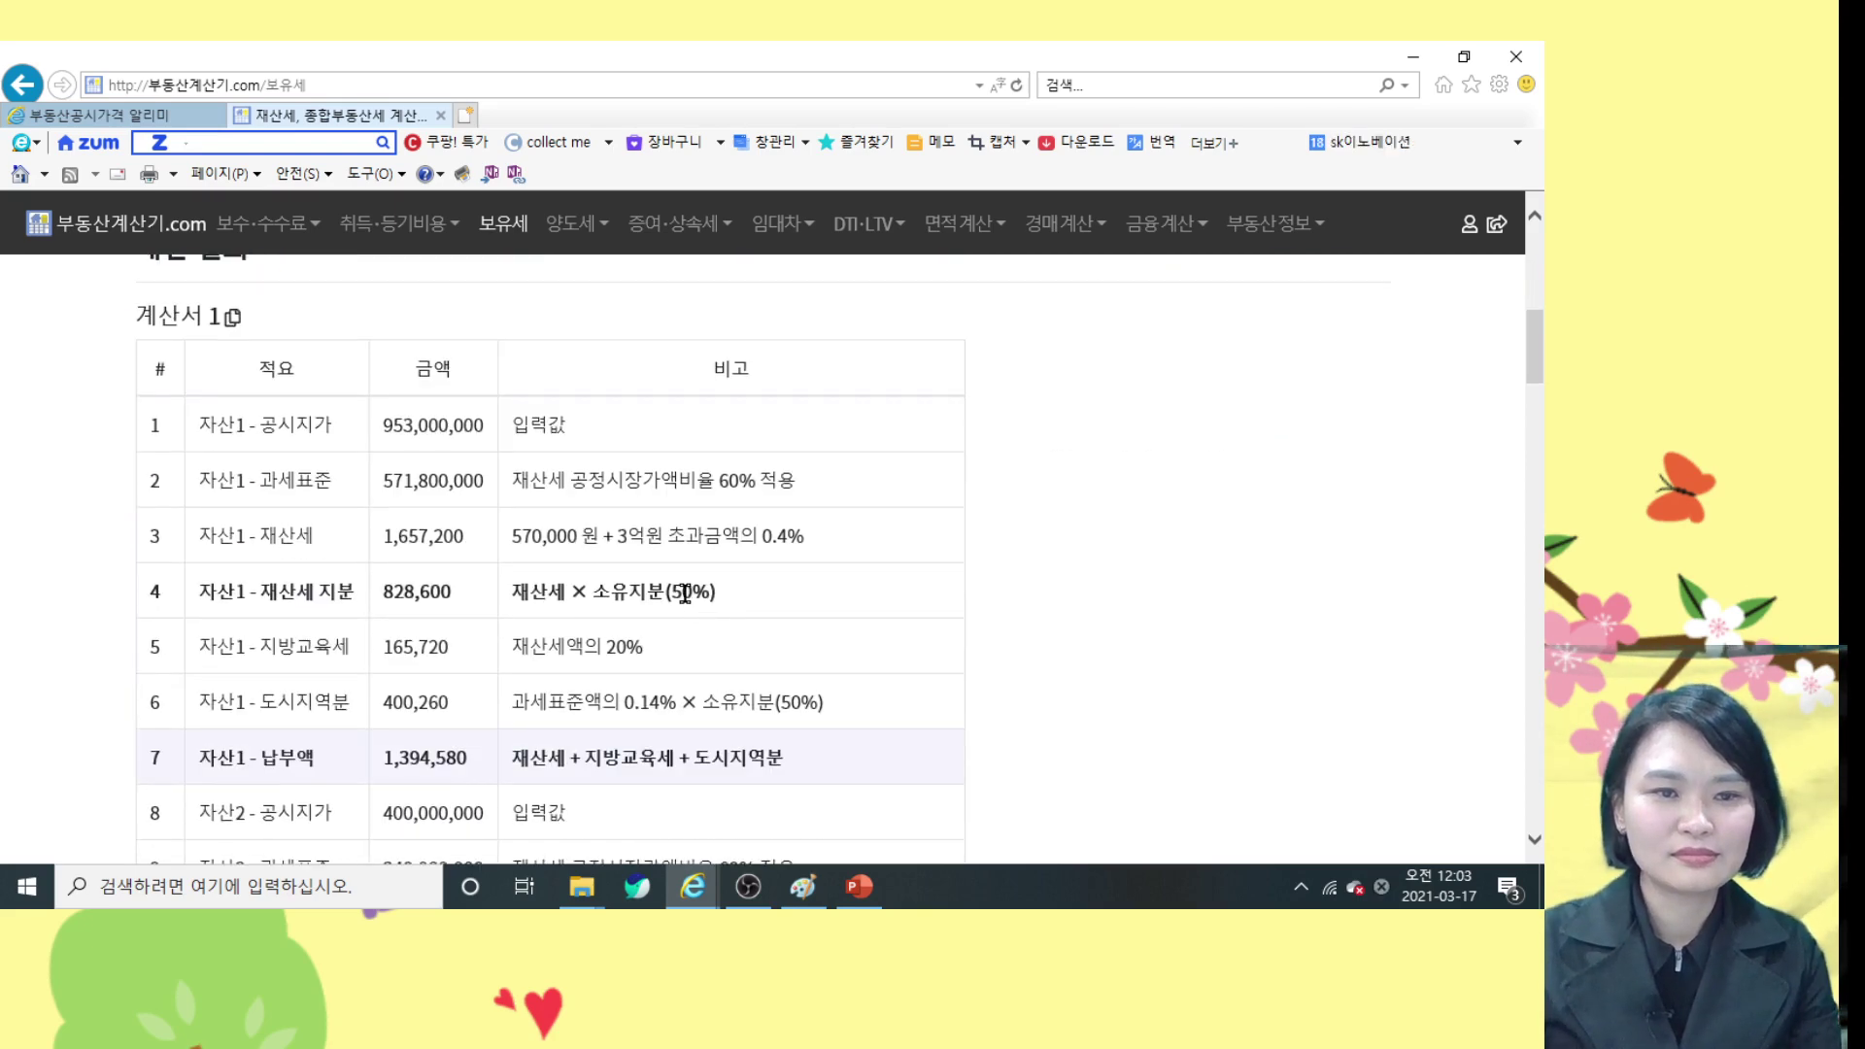
{"action": "scroll", "coordinate": [686, 597], "scroll_direction": "down", "scroll_amount": 2}
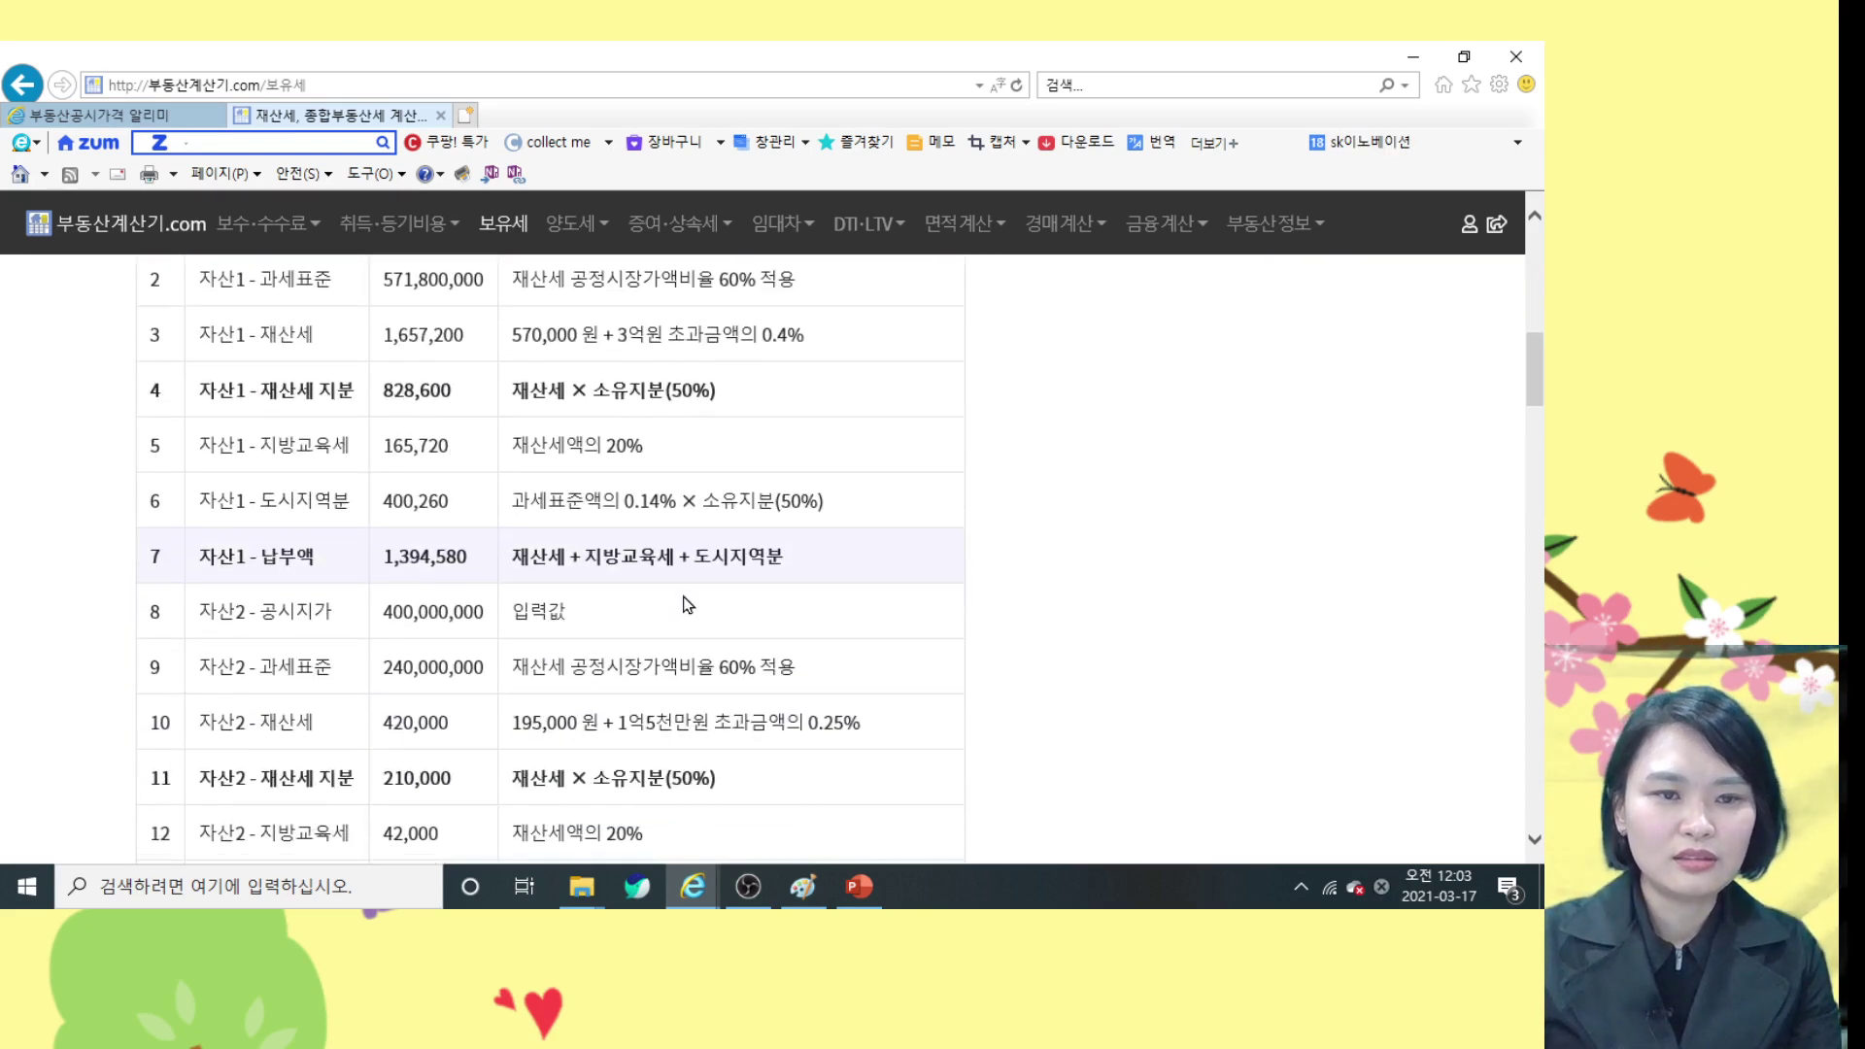
{"action": "scroll", "coordinate": [687, 604], "scroll_direction": "down", "scroll_amount": 7}
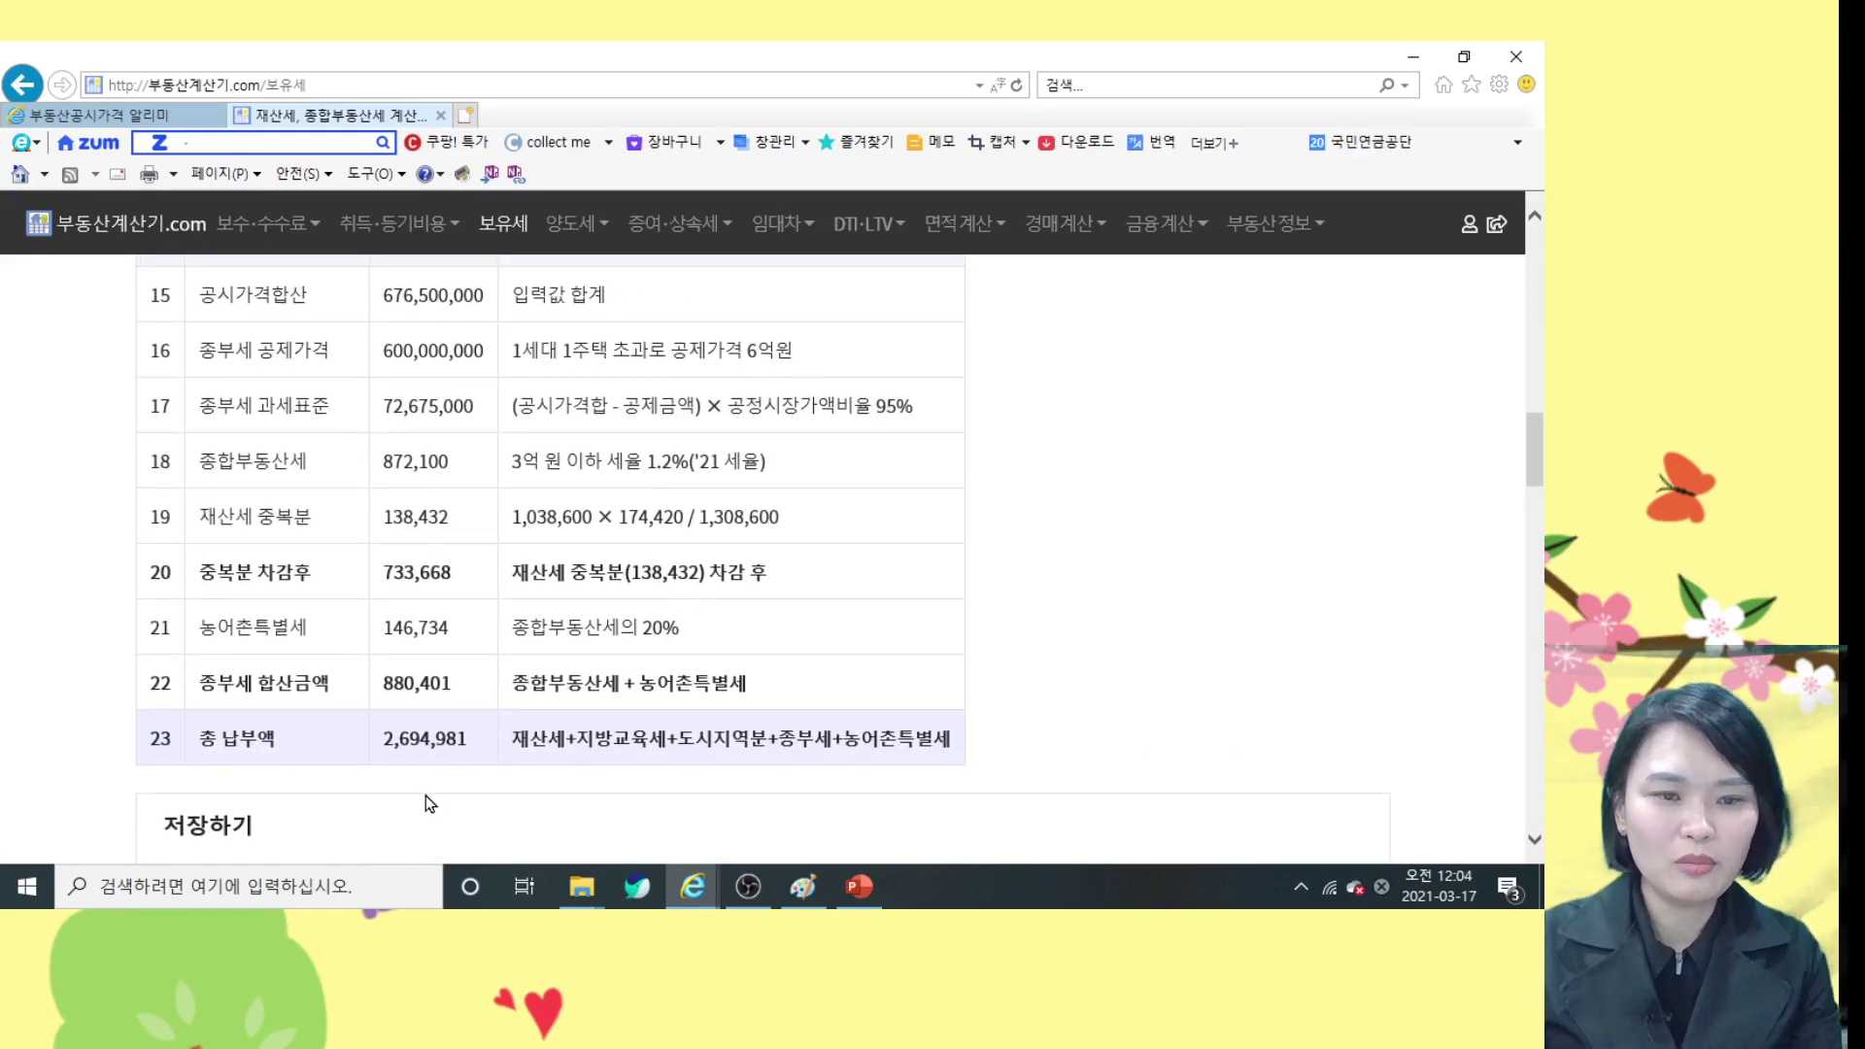
{"action": "mouse_move", "coordinate": [427, 749]}
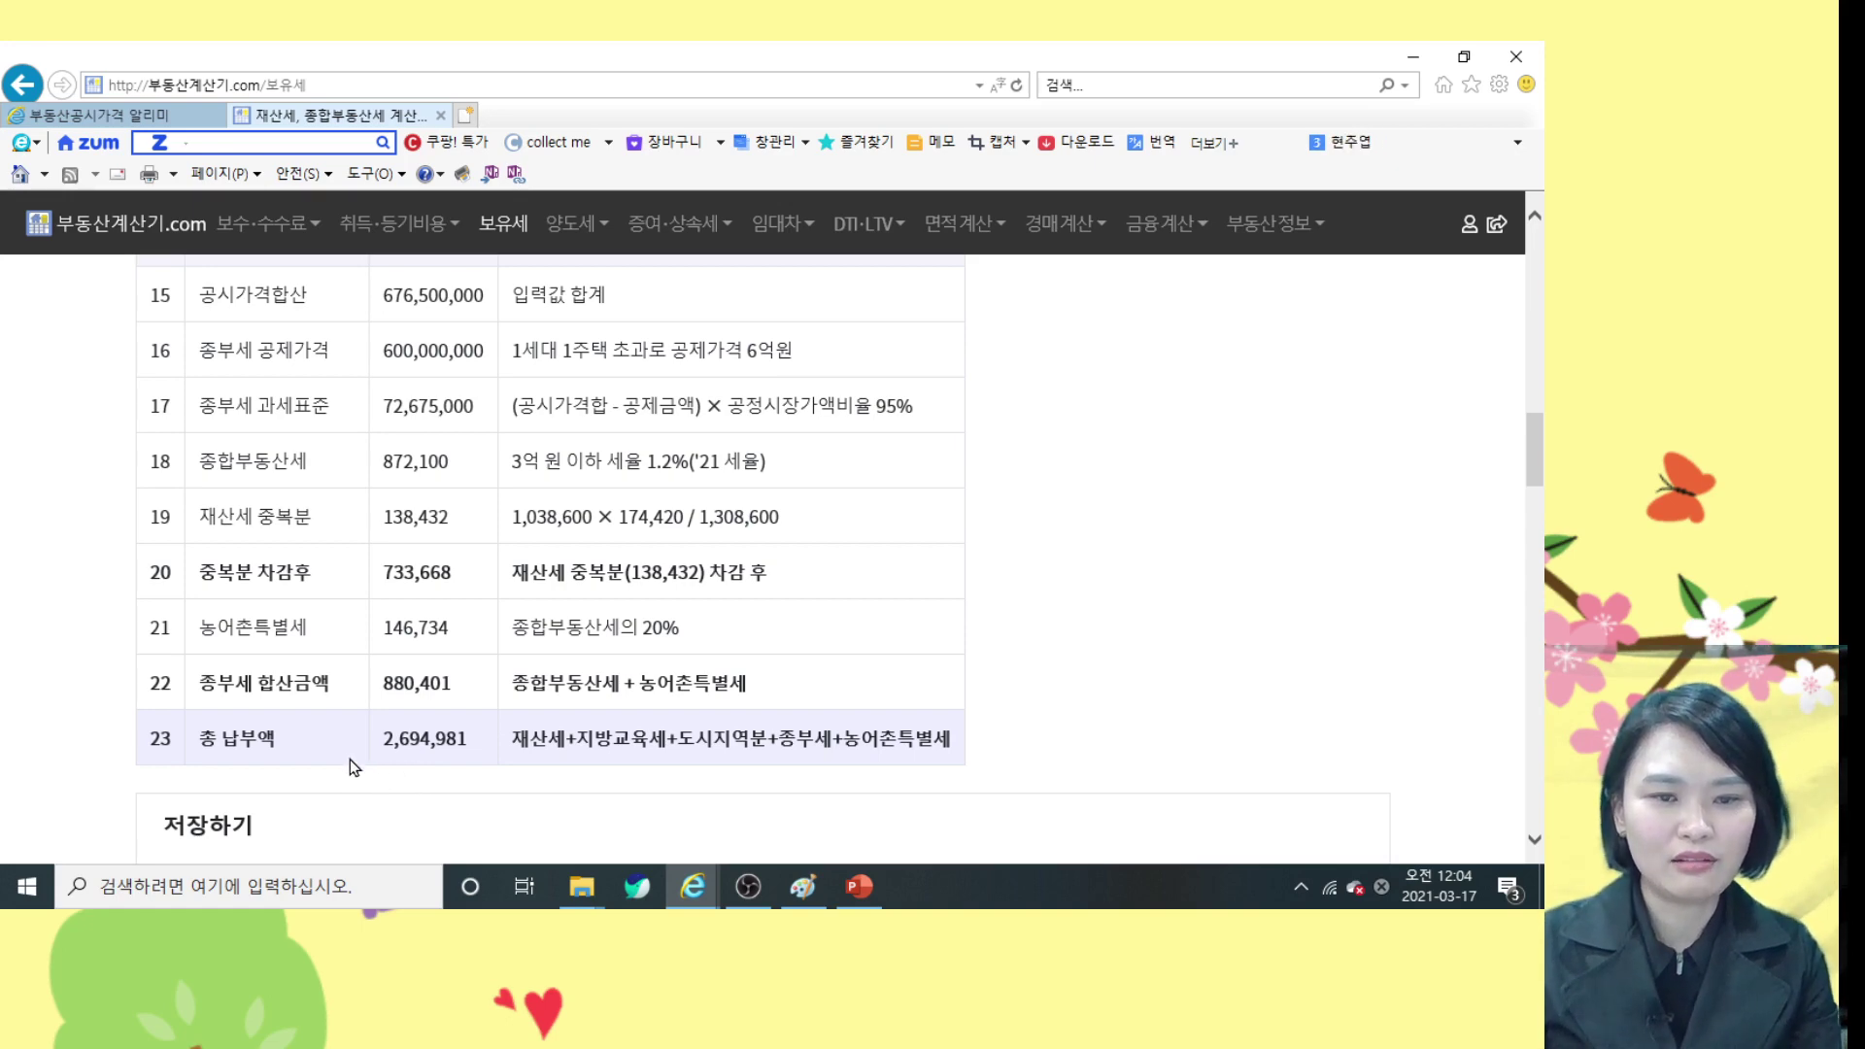
{"action": "scroll", "coordinate": [351, 755], "scroll_direction": "up", "scroll_amount": 11}
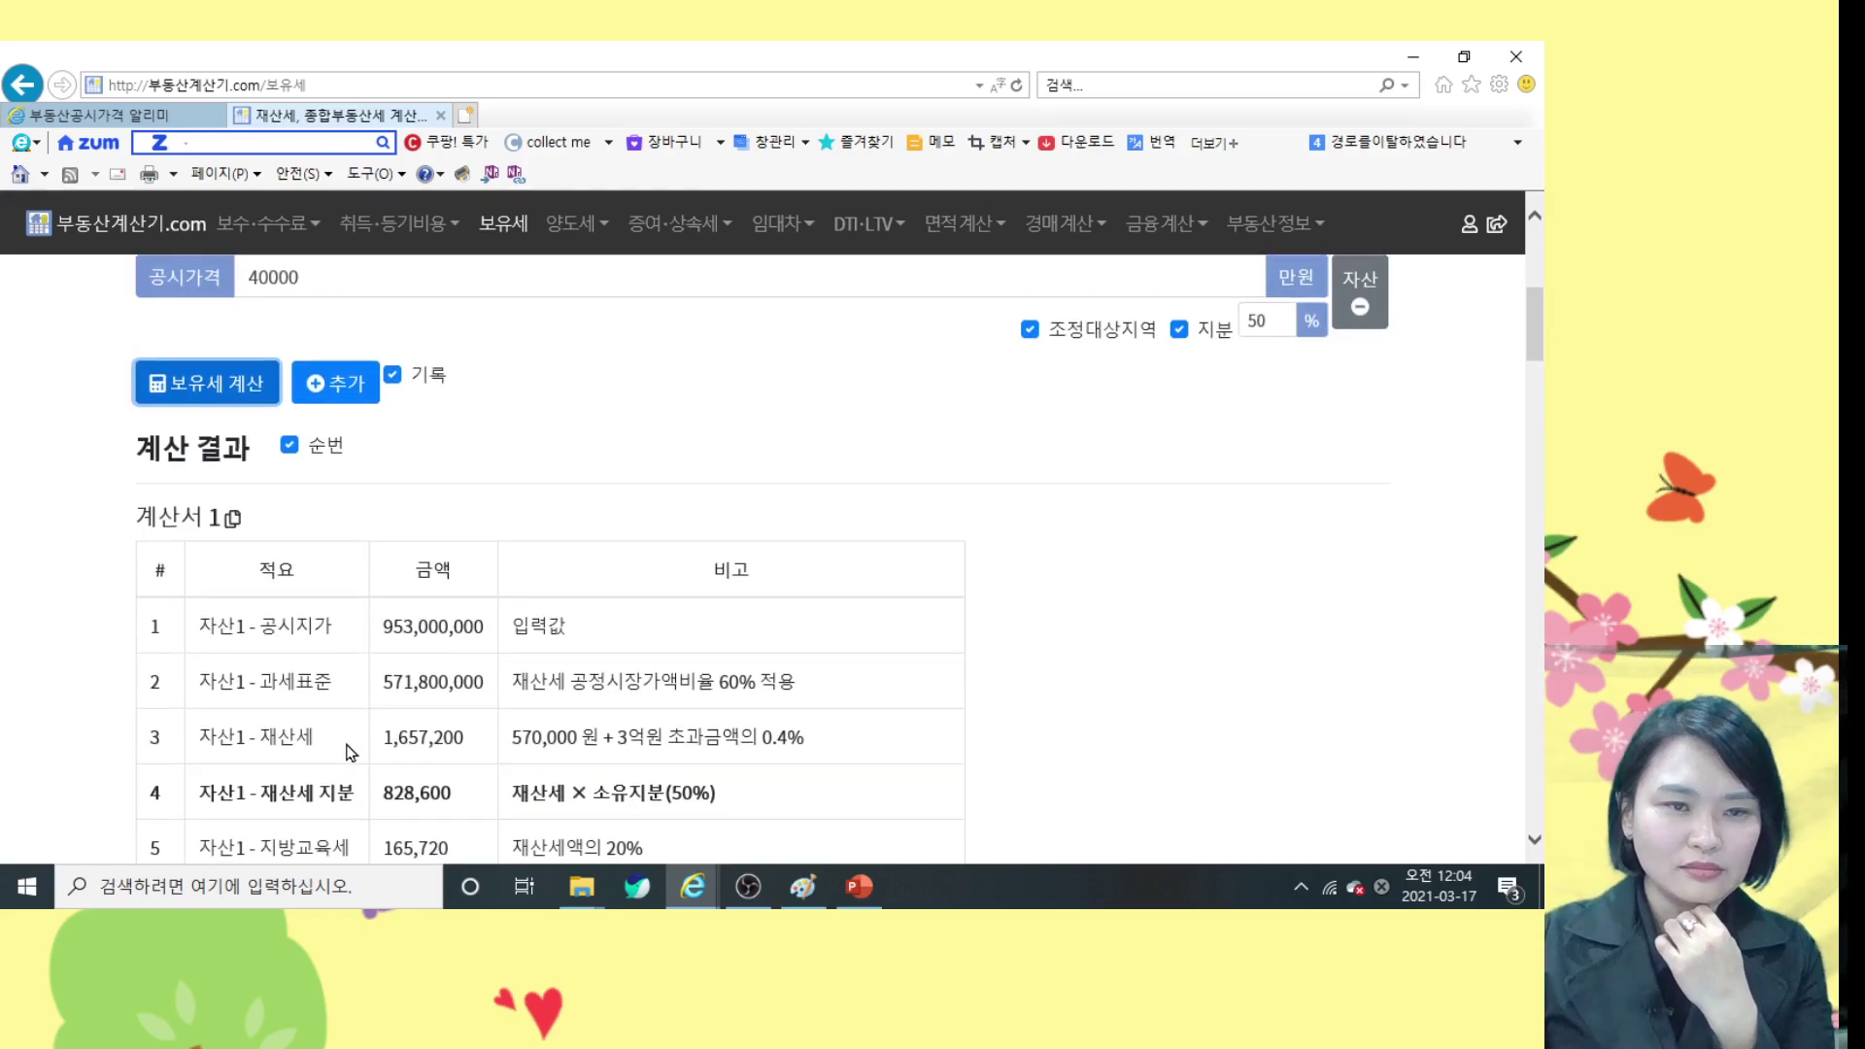
Review the two assets' entered values and the result rows from 자산2 - 납부액 down to 총 납부액
{"action": "scroll", "coordinate": [348, 748], "scroll_direction": "up", "scroll_amount": 5}
{"action": "scroll", "coordinate": [342, 743], "scroll_direction": "down", "scroll_amount": 3}
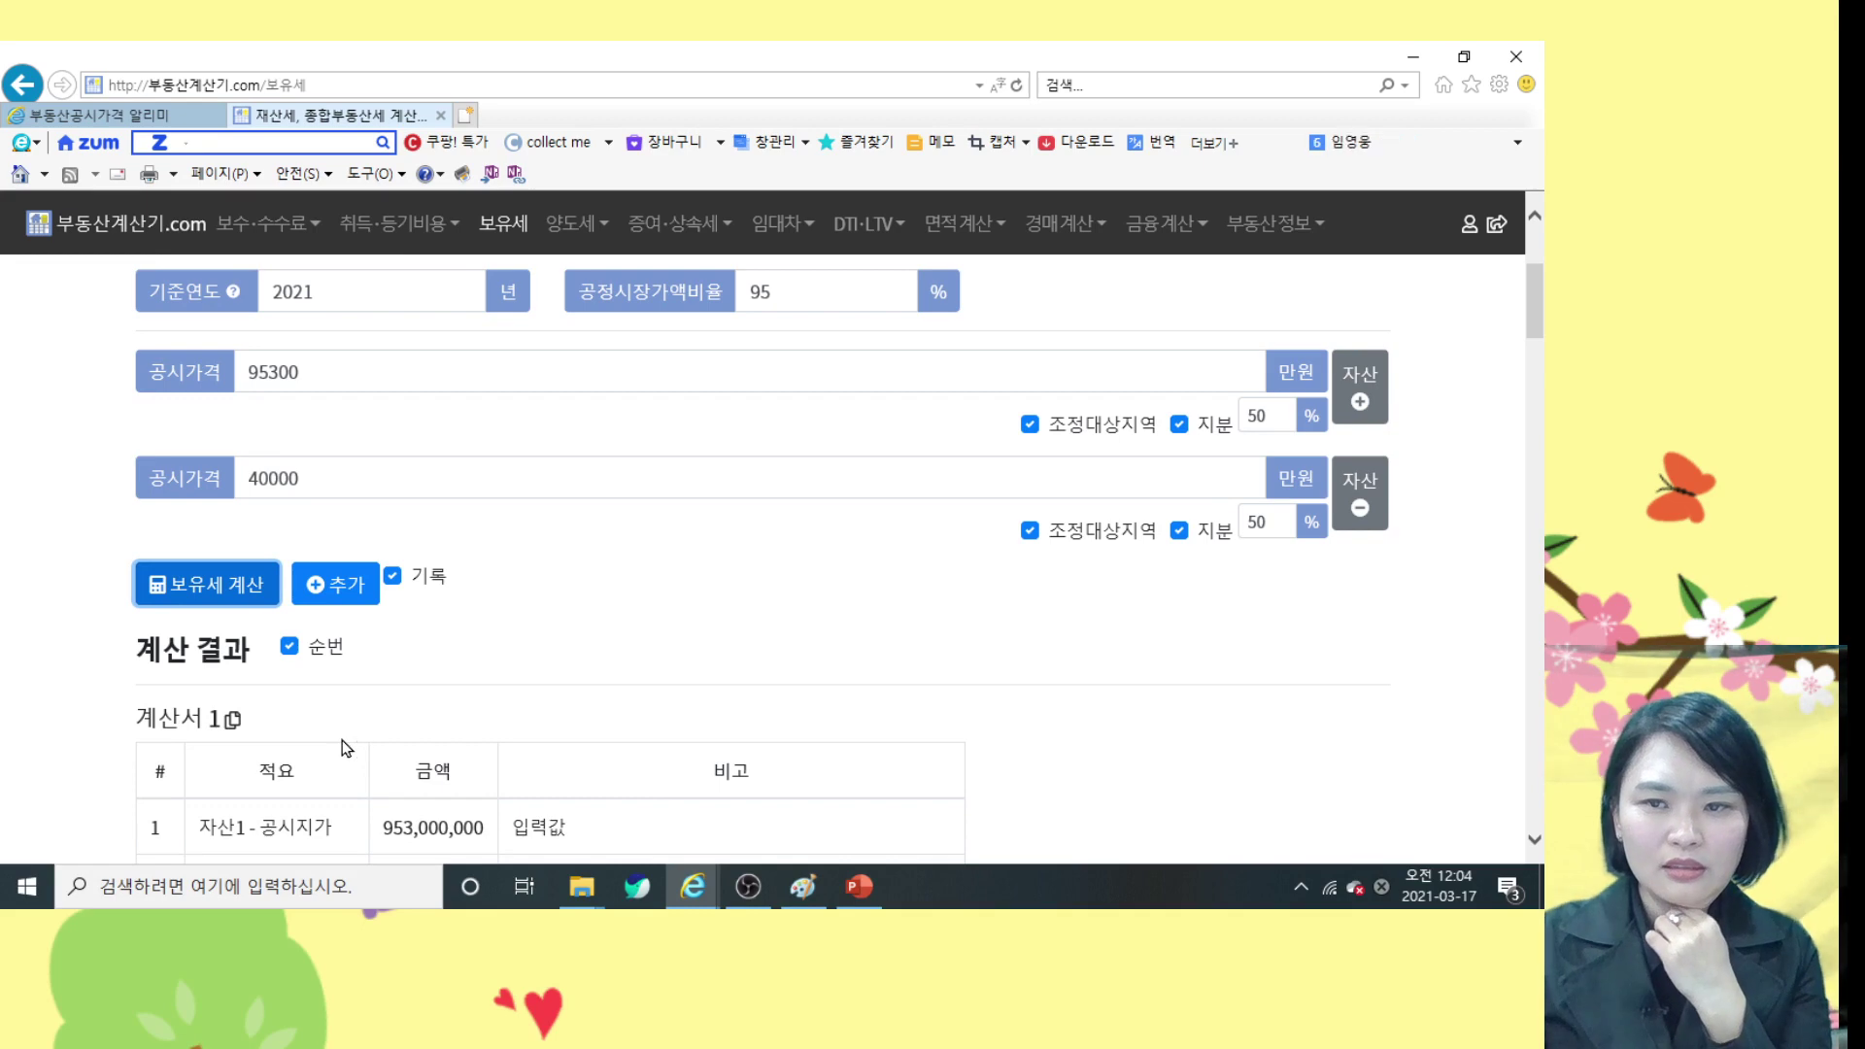
{"action": "scroll", "coordinate": [342, 740], "scroll_direction": "down", "scroll_amount": 7}
{"action": "scroll", "coordinate": [332, 729], "scroll_direction": "down", "scroll_amount": 3}
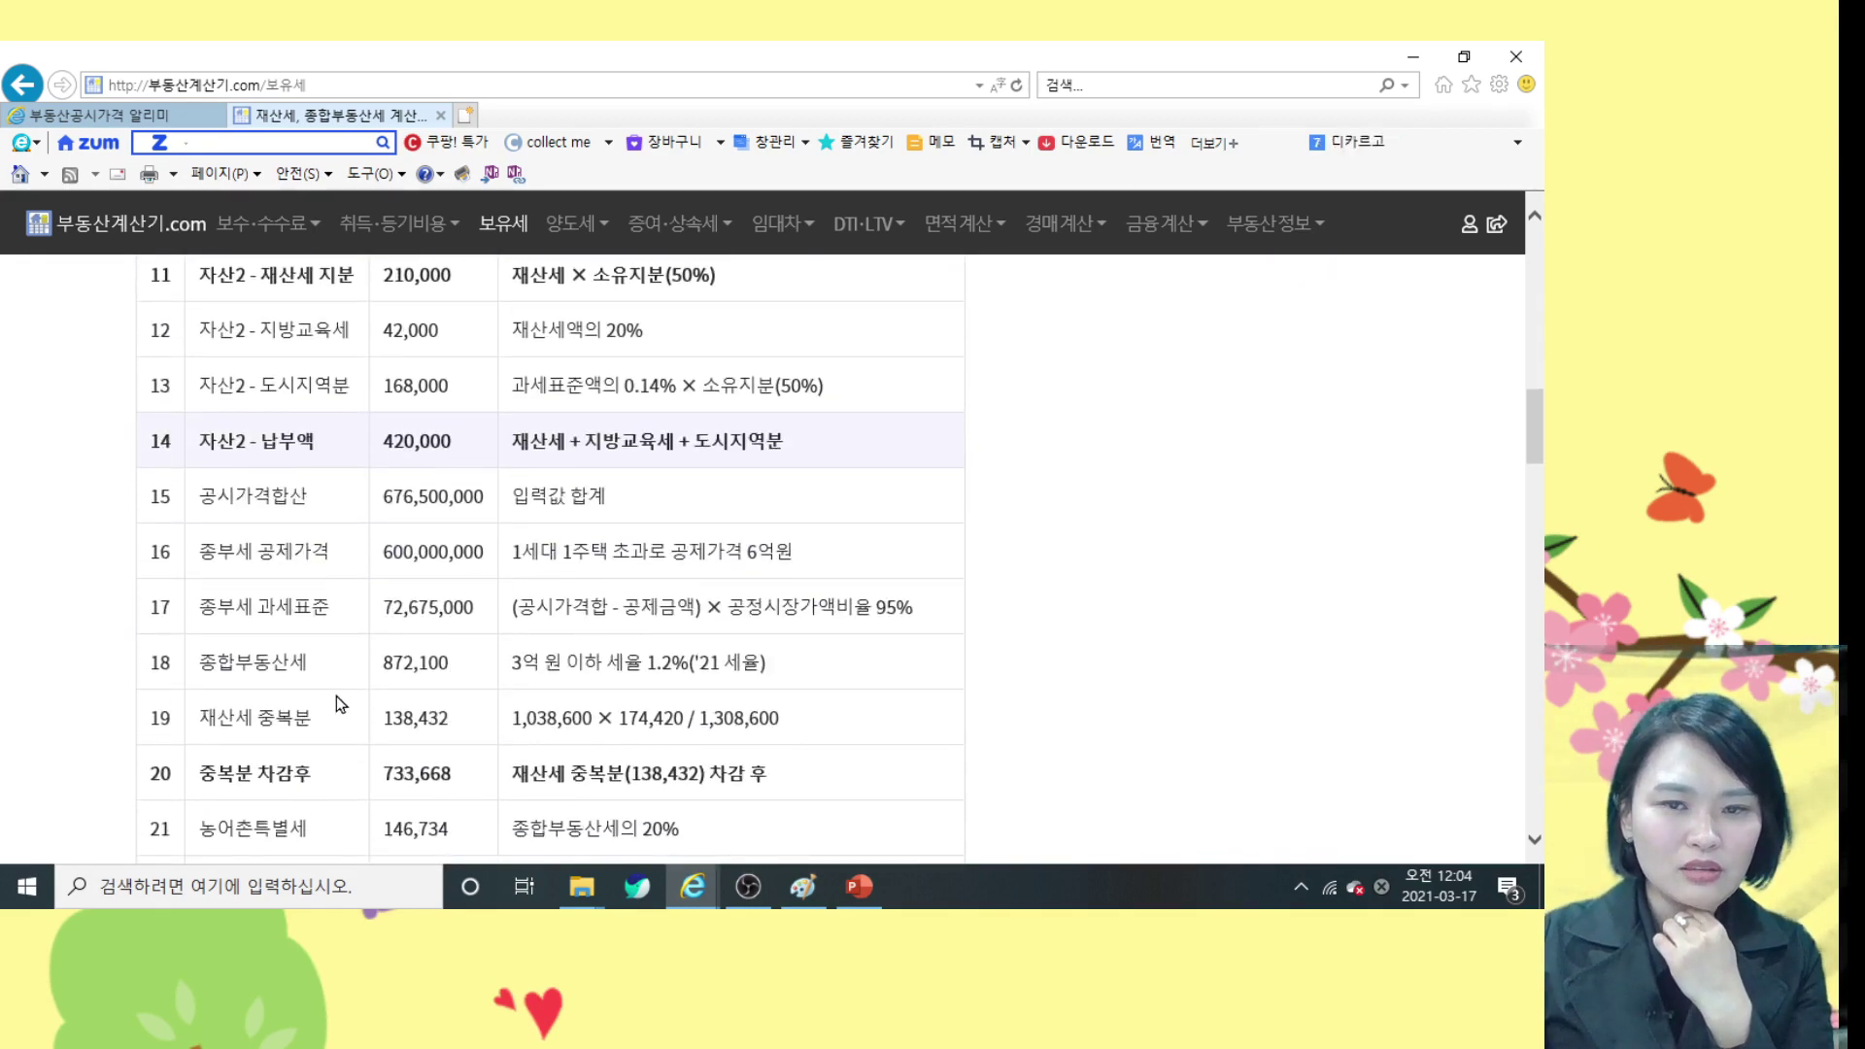
{"action": "scroll", "coordinate": [345, 707], "scroll_direction": "down", "scroll_amount": 2}
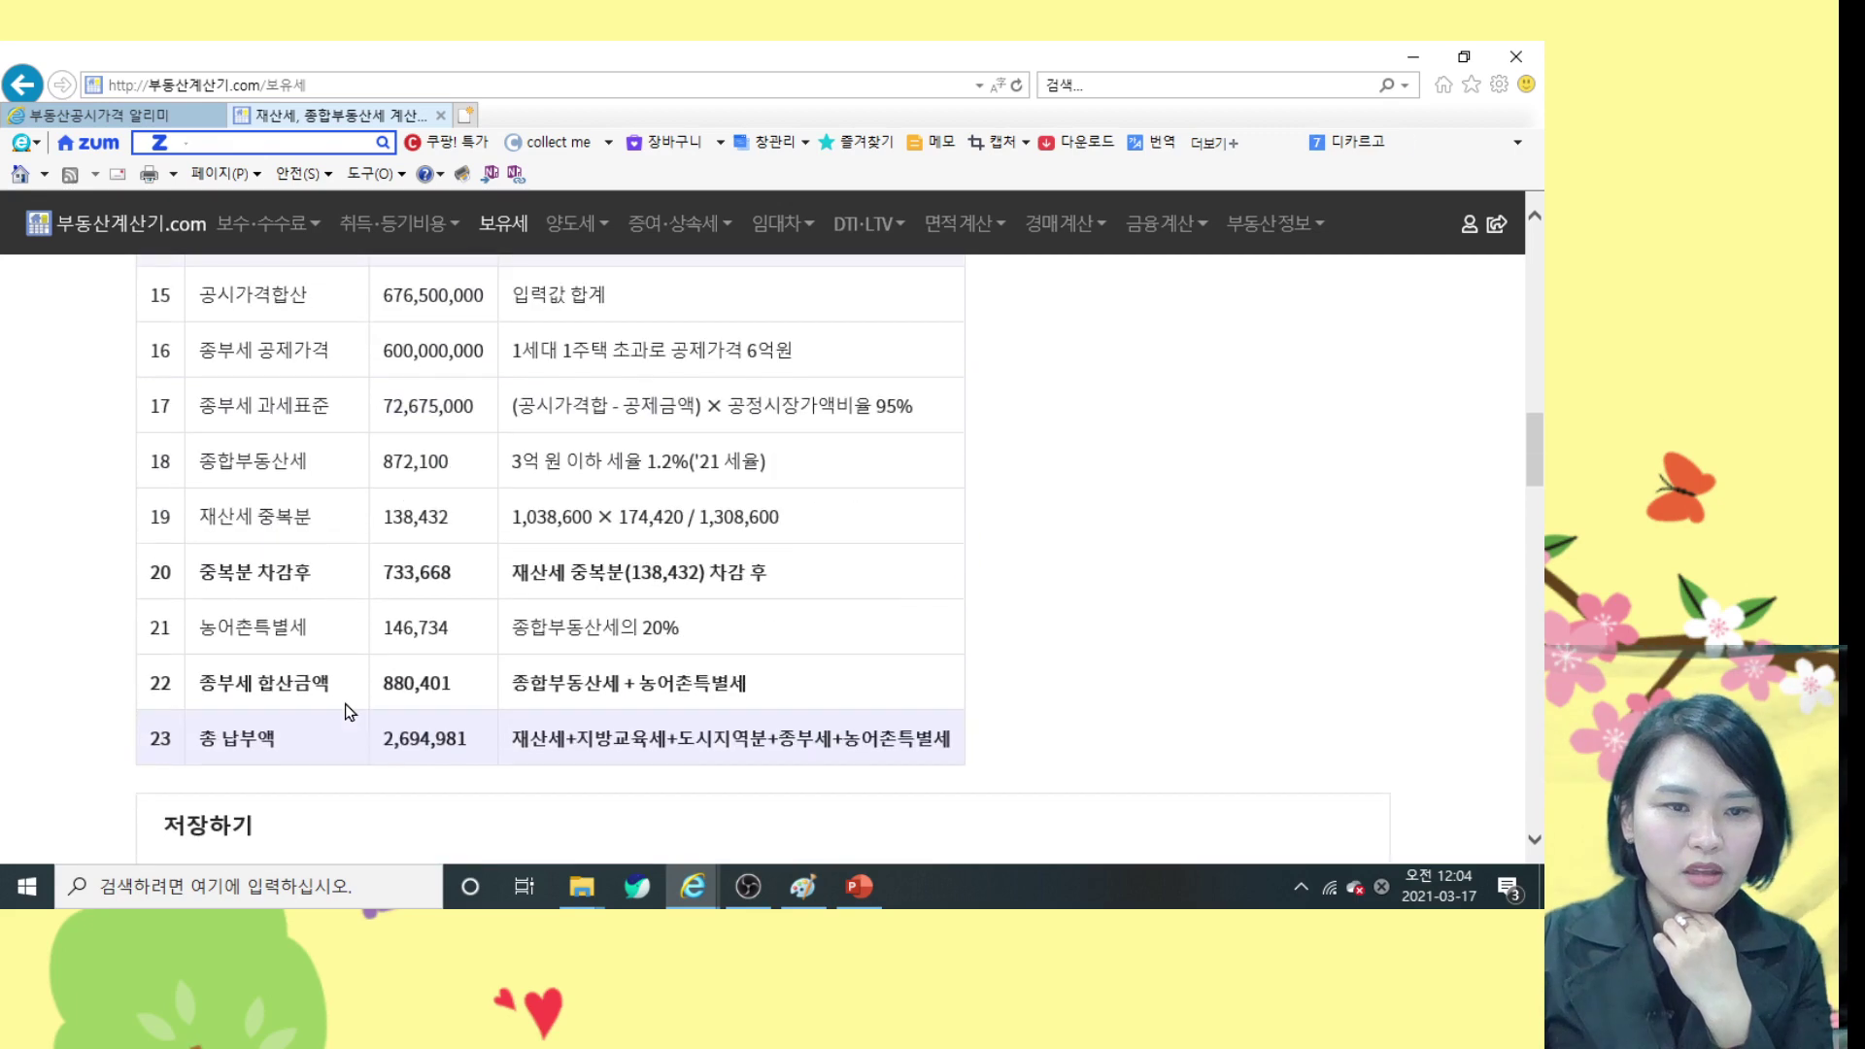
{"action": "scroll", "coordinate": [346, 707], "scroll_direction": "up", "scroll_amount": 1}
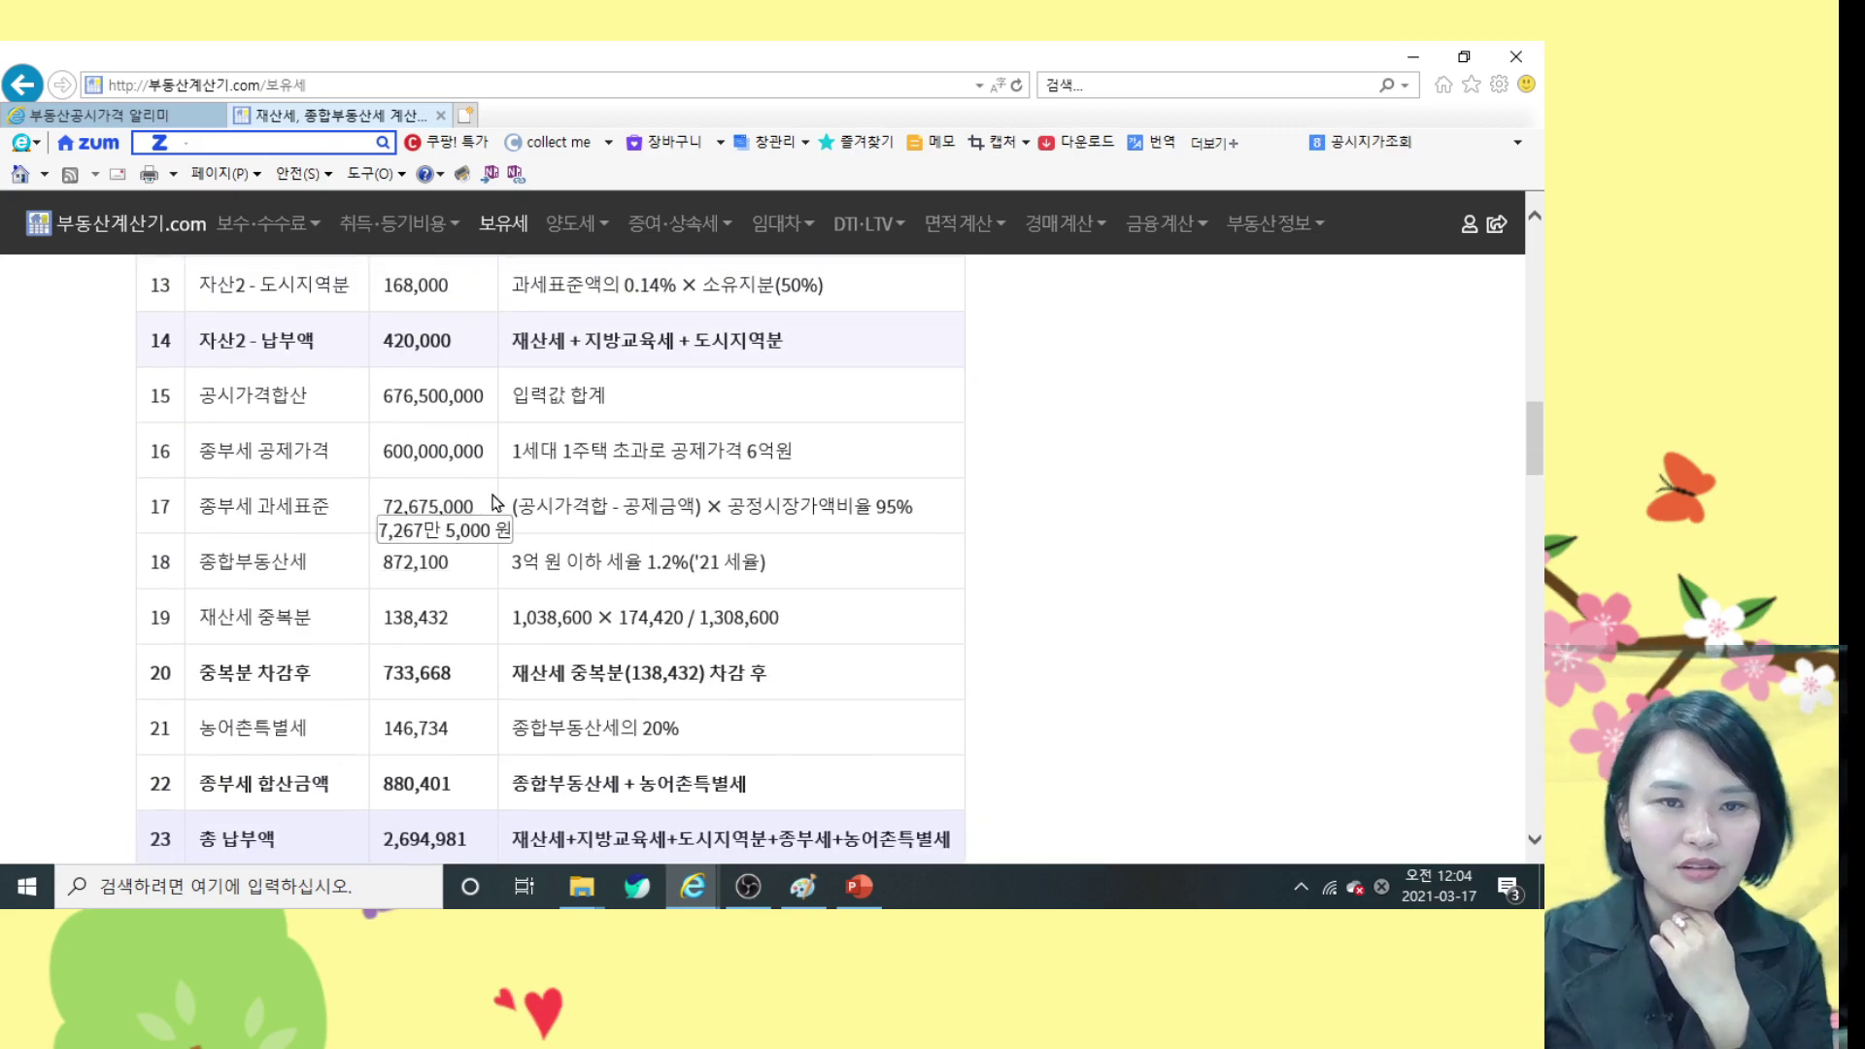
{"action": "scroll", "coordinate": [571, 512], "scroll_direction": "up", "scroll_amount": 1}
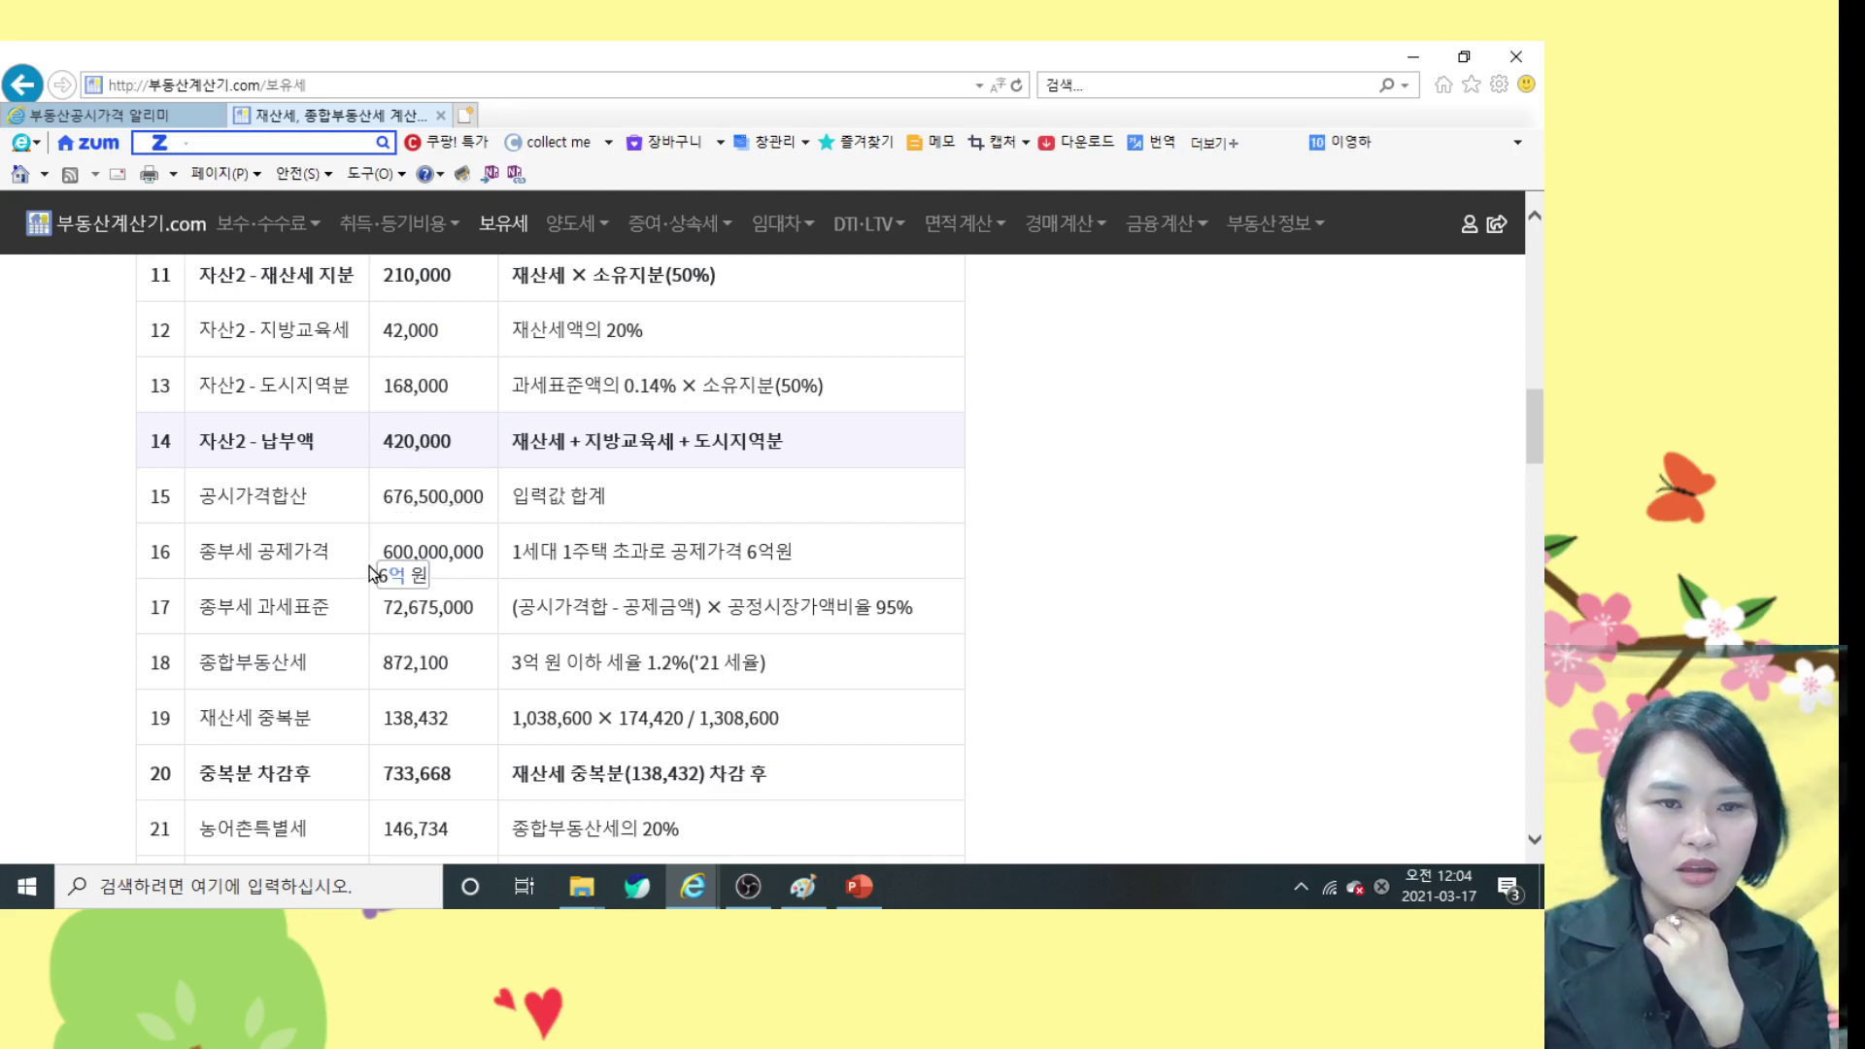
{"action": "scroll", "coordinate": [505, 563], "scroll_direction": "down", "scroll_amount": 1}
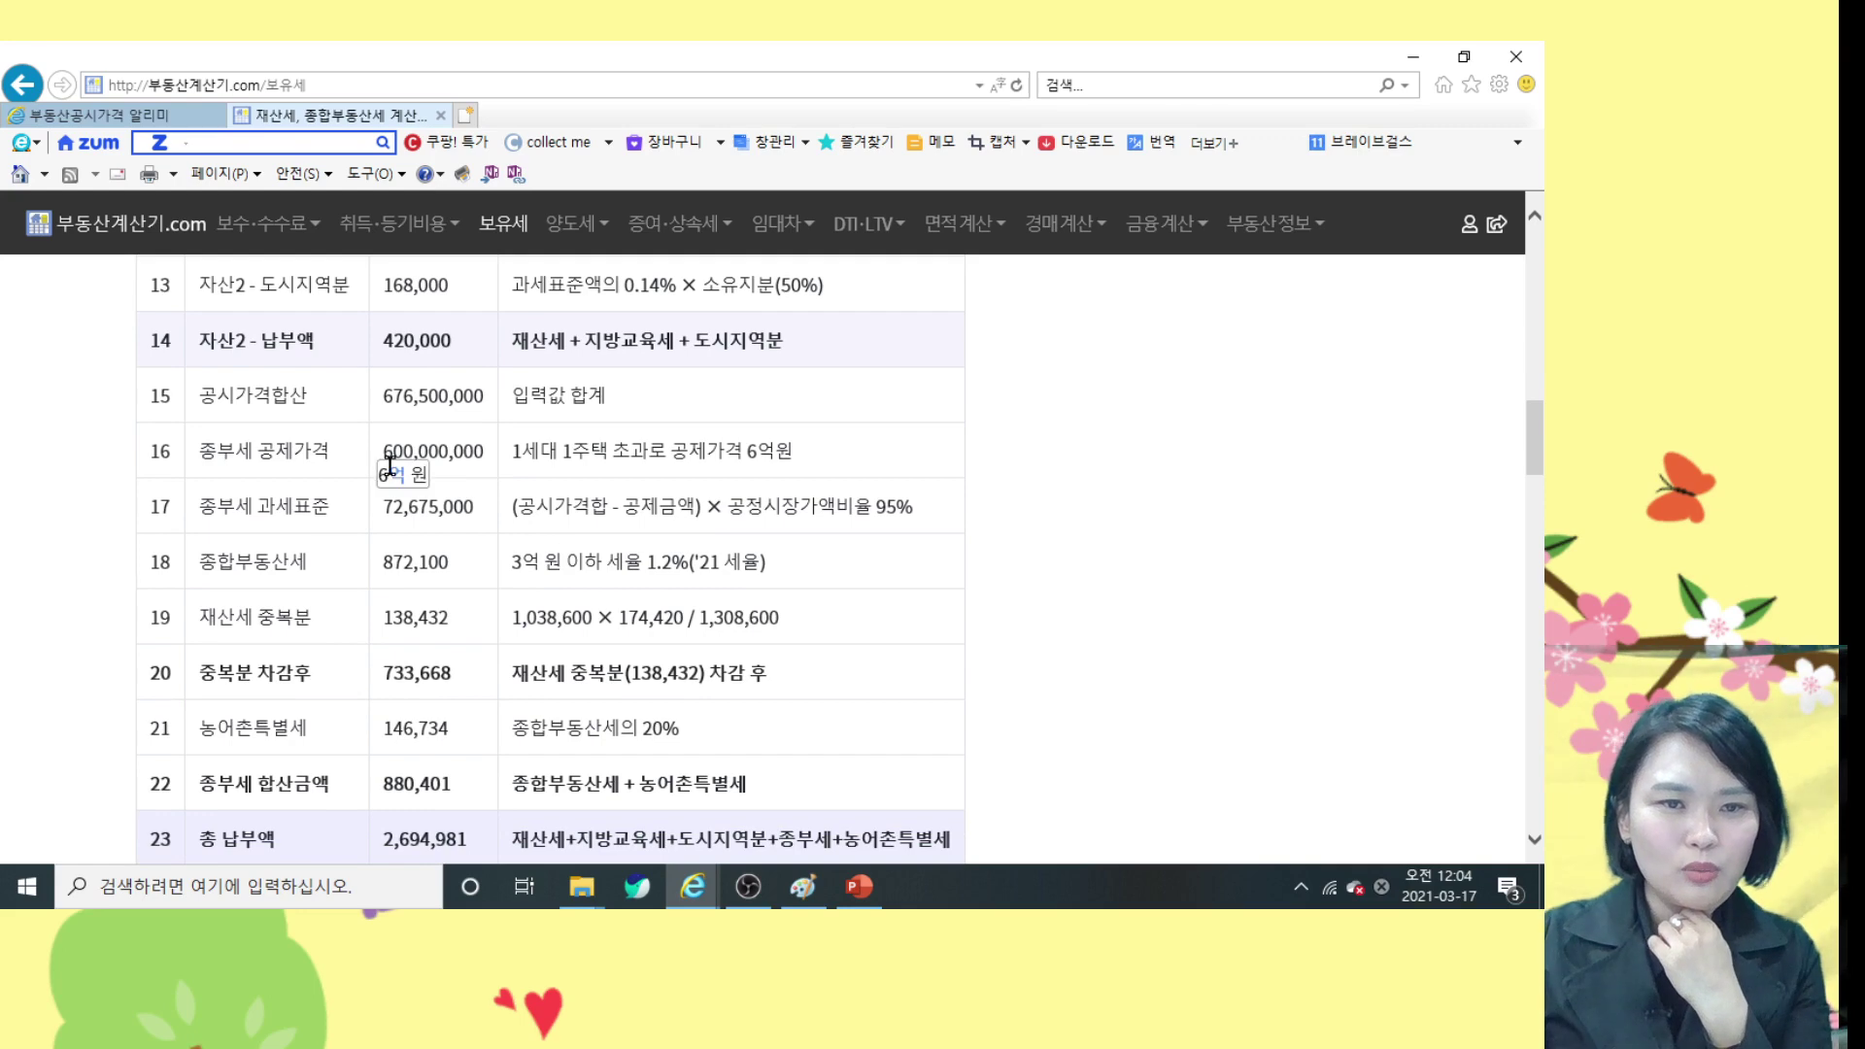
Highlight the 종부세 공제가격 amount and examine its deduction note and the 종합부동산세 row
{"action": "left_click_drag", "start_coordinate": [382, 451], "coordinate": [485, 457]}
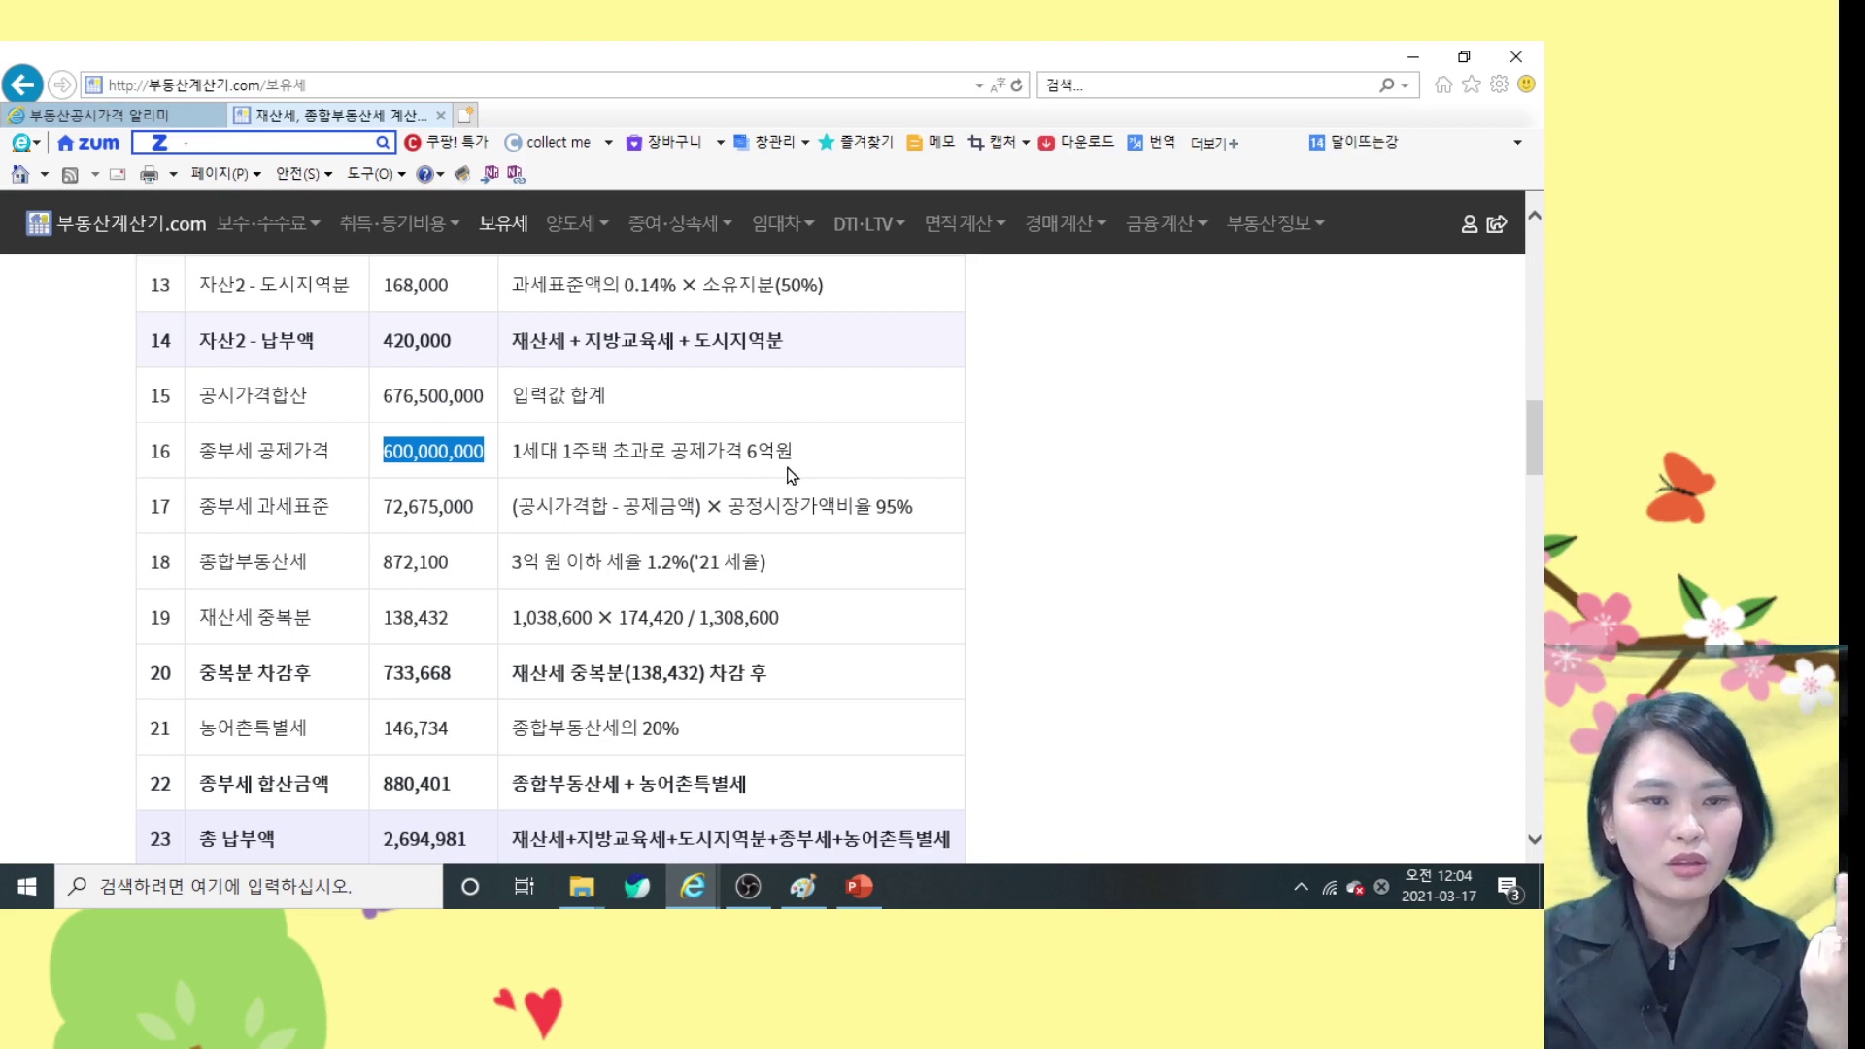
{"action": "mouse_move", "coordinate": [379, 462]}
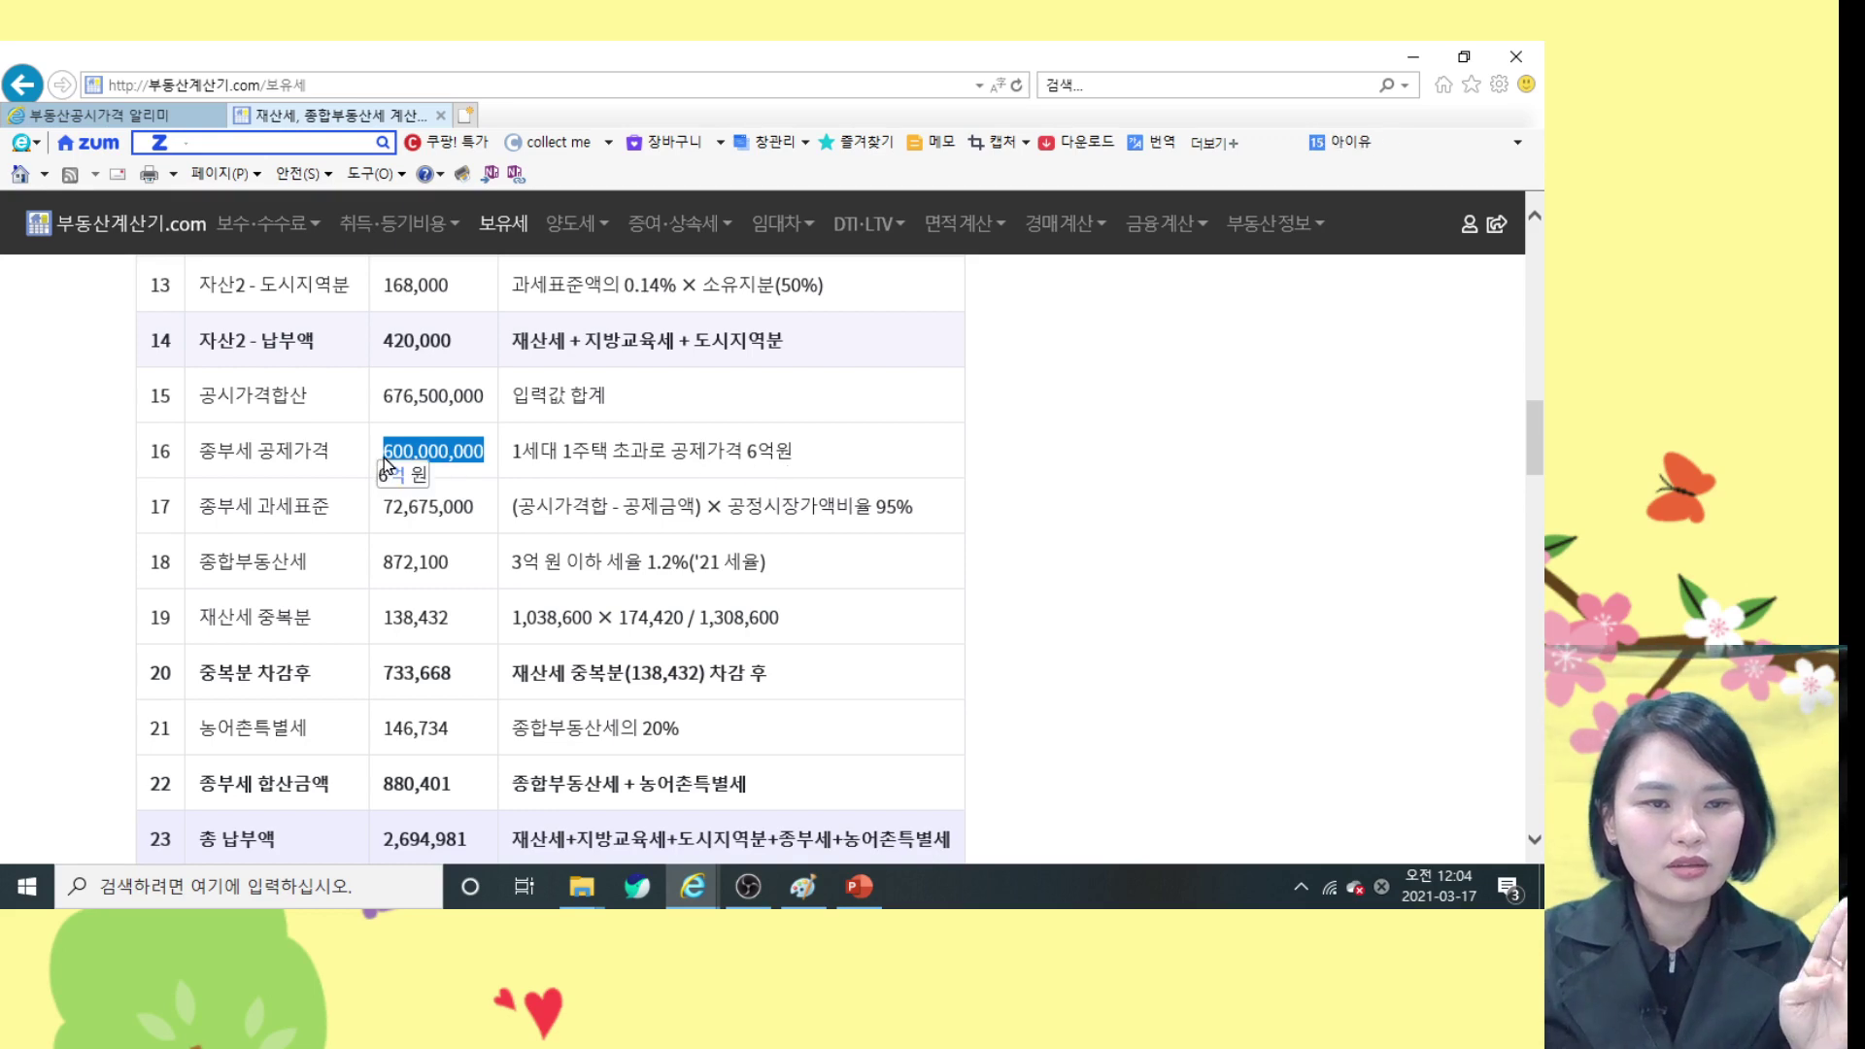
{"action": "mouse_move", "coordinate": [494, 465]}
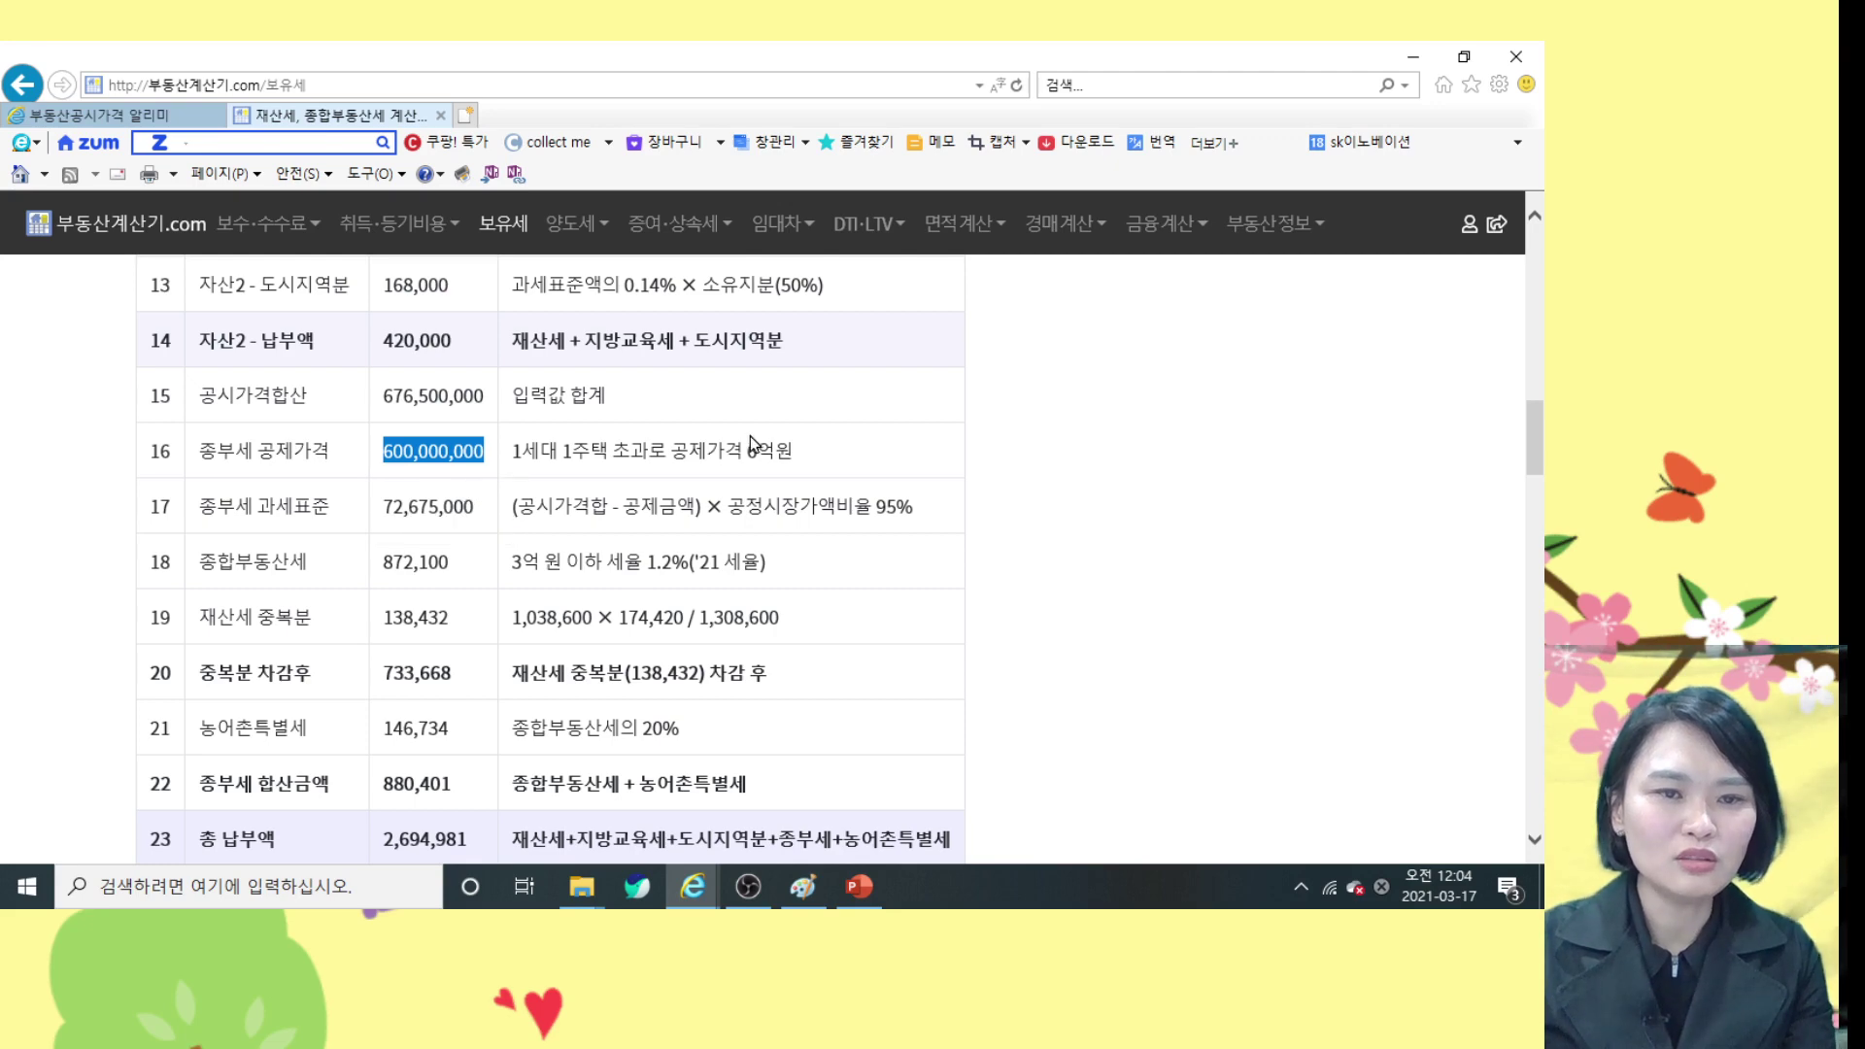
{"action": "mouse_move", "coordinate": [492, 556]}
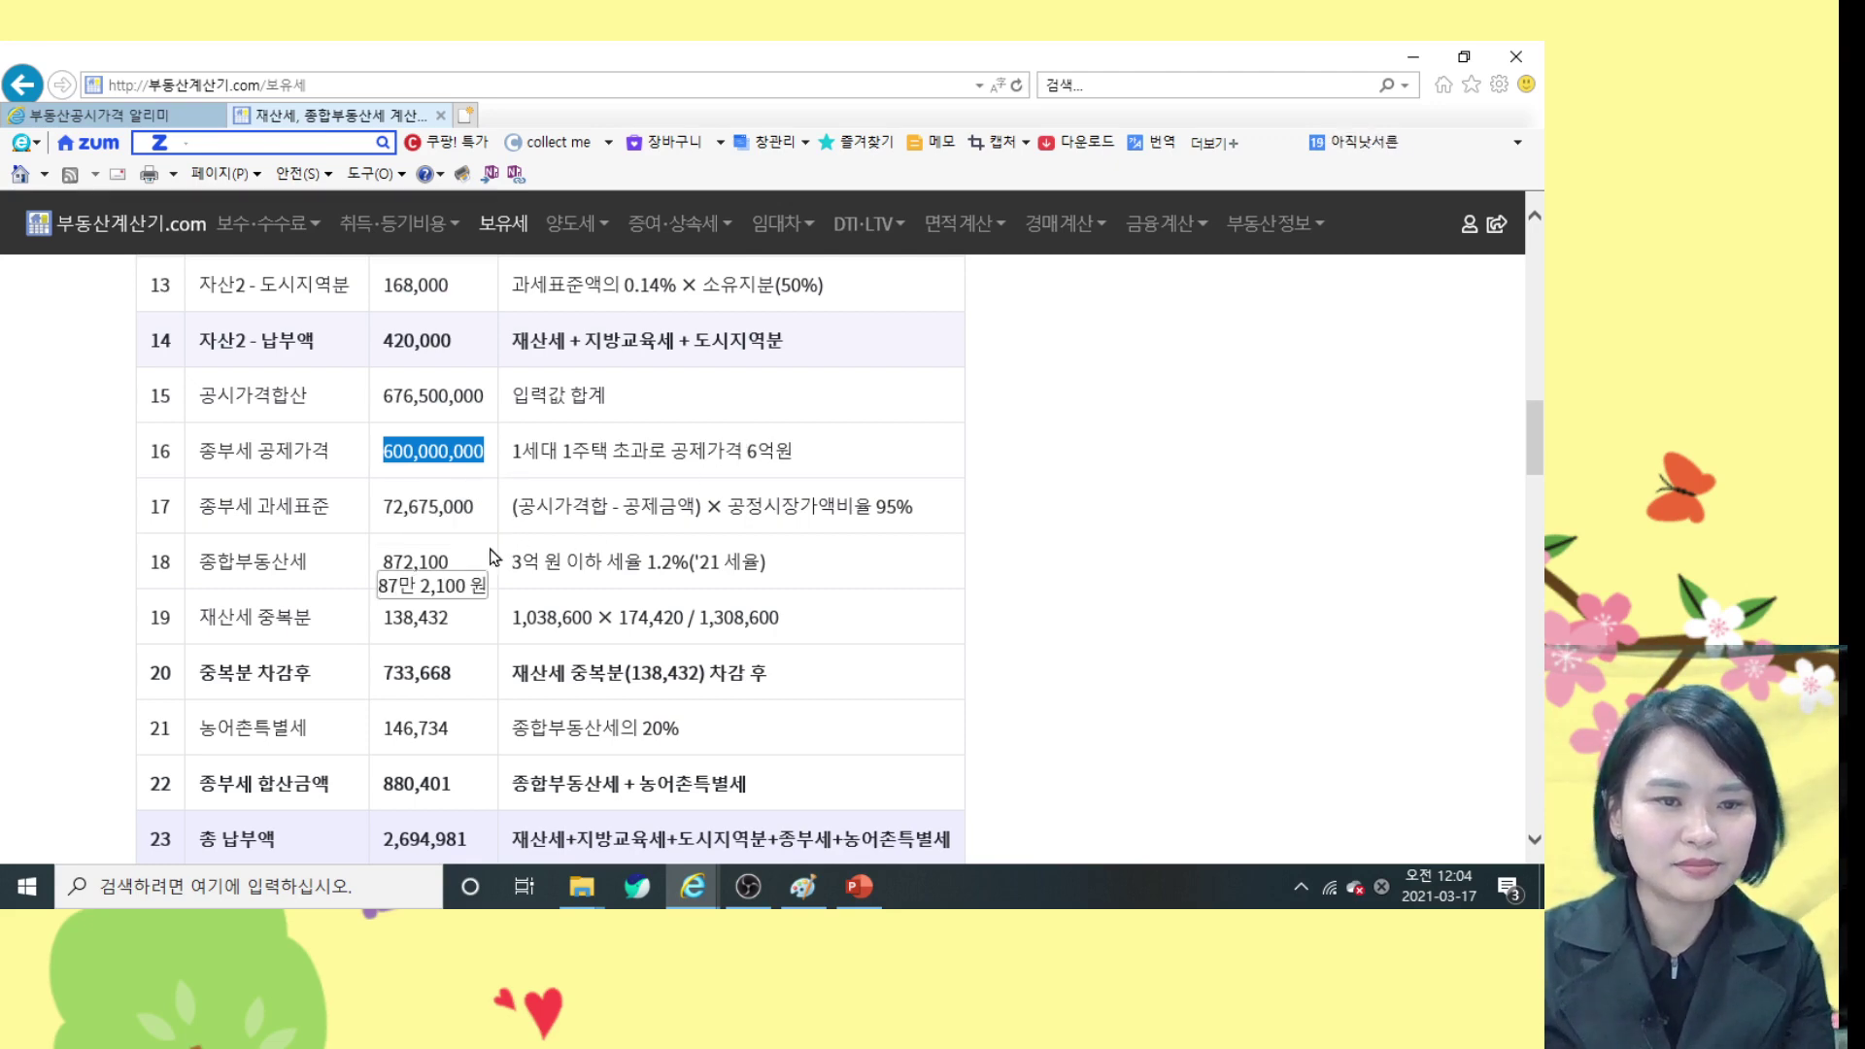
{"action": "scroll", "coordinate": [492, 556], "scroll_direction": "down", "scroll_amount": 1}
{"action": "scroll", "coordinate": [493, 556], "scroll_direction": "up", "scroll_amount": 1}
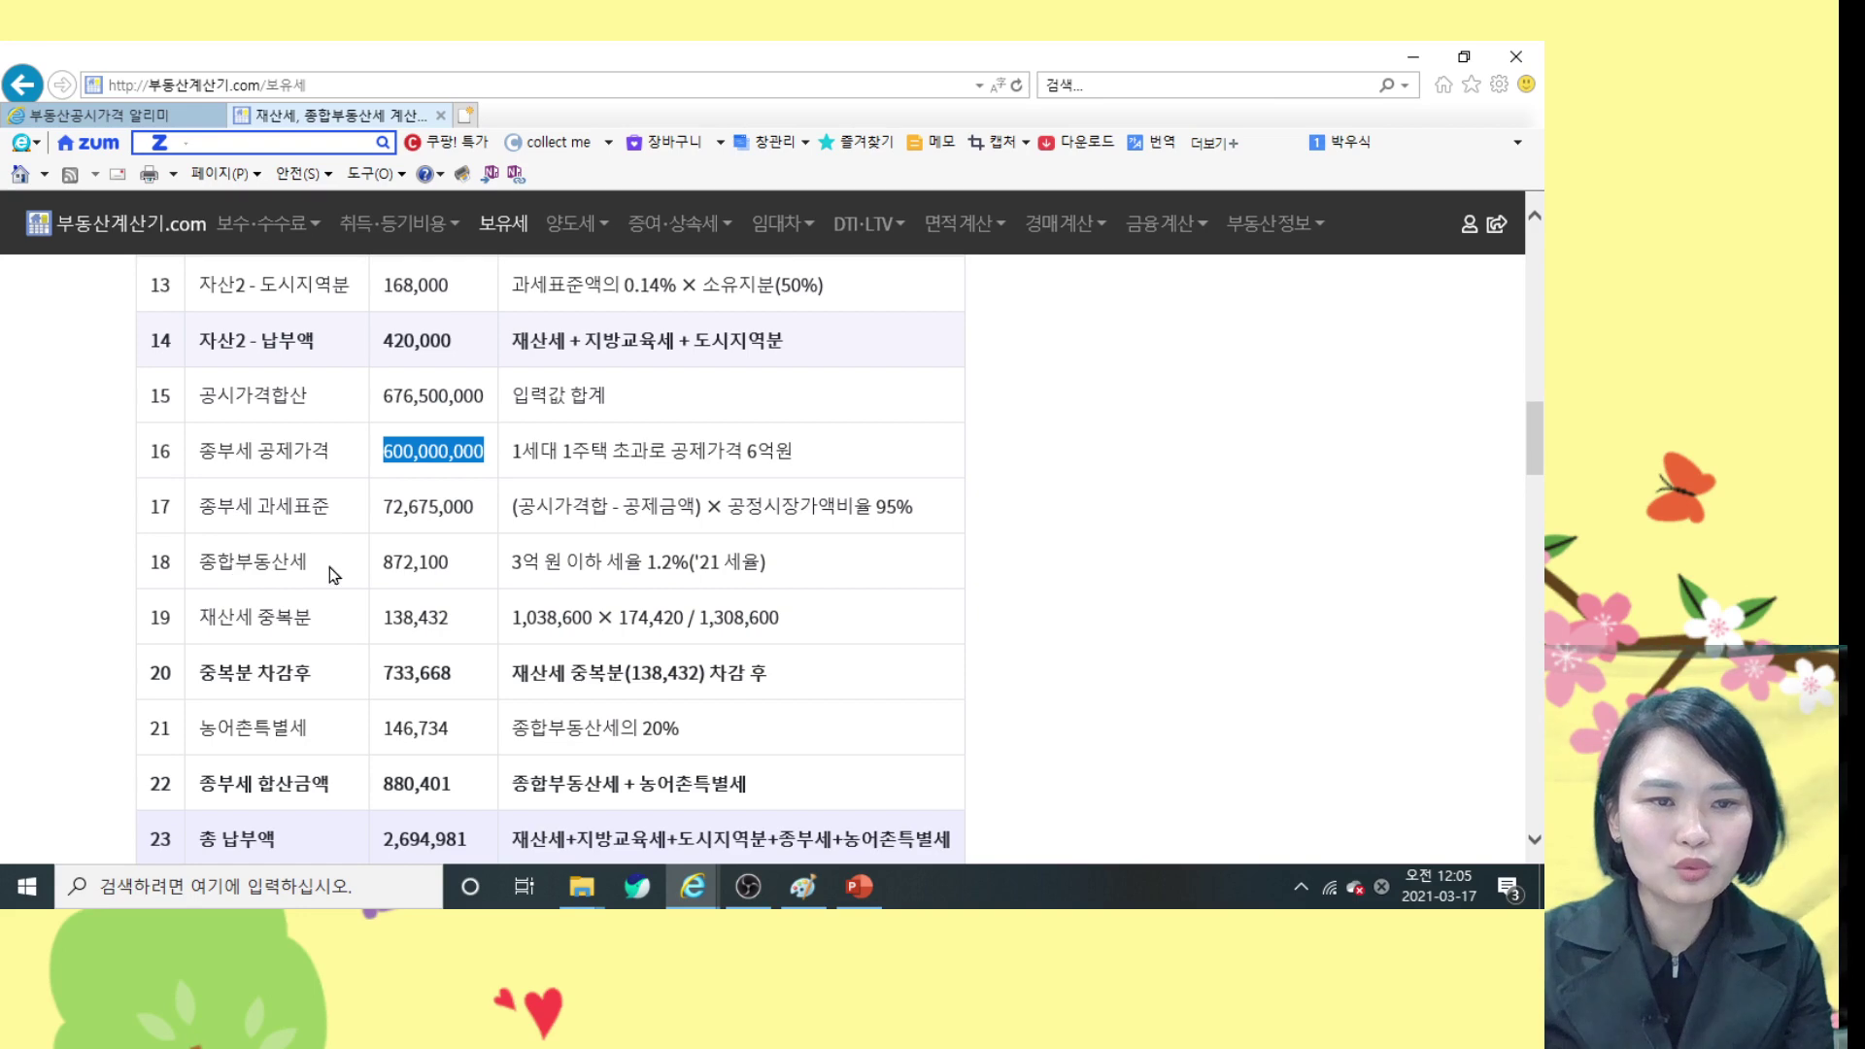
Highlight the 1.2% rate in the 종합부동산세 row and check it against the 종부세 세율 slide full screen in PowerPoint
{"action": "left_click_drag", "start_coordinate": [640, 563], "coordinate": [699, 564]}
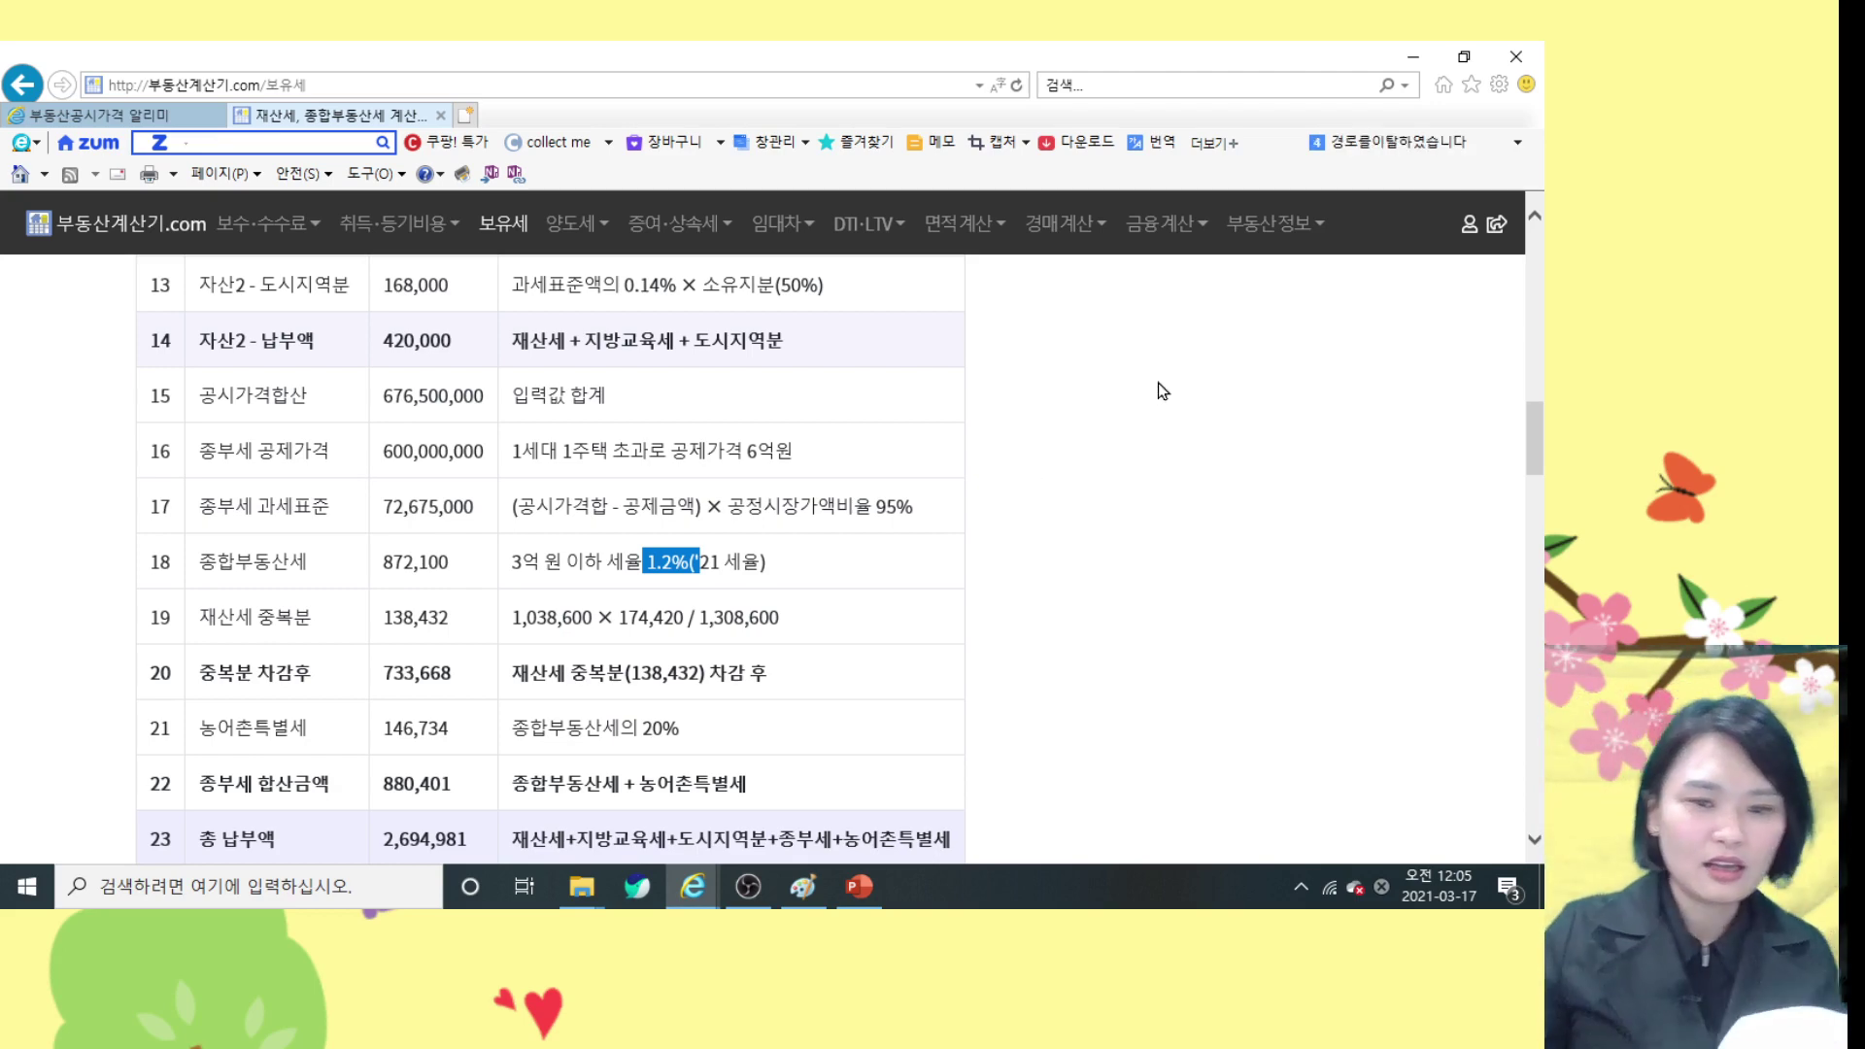
{"action": "left_click", "coordinate": [860, 886]}
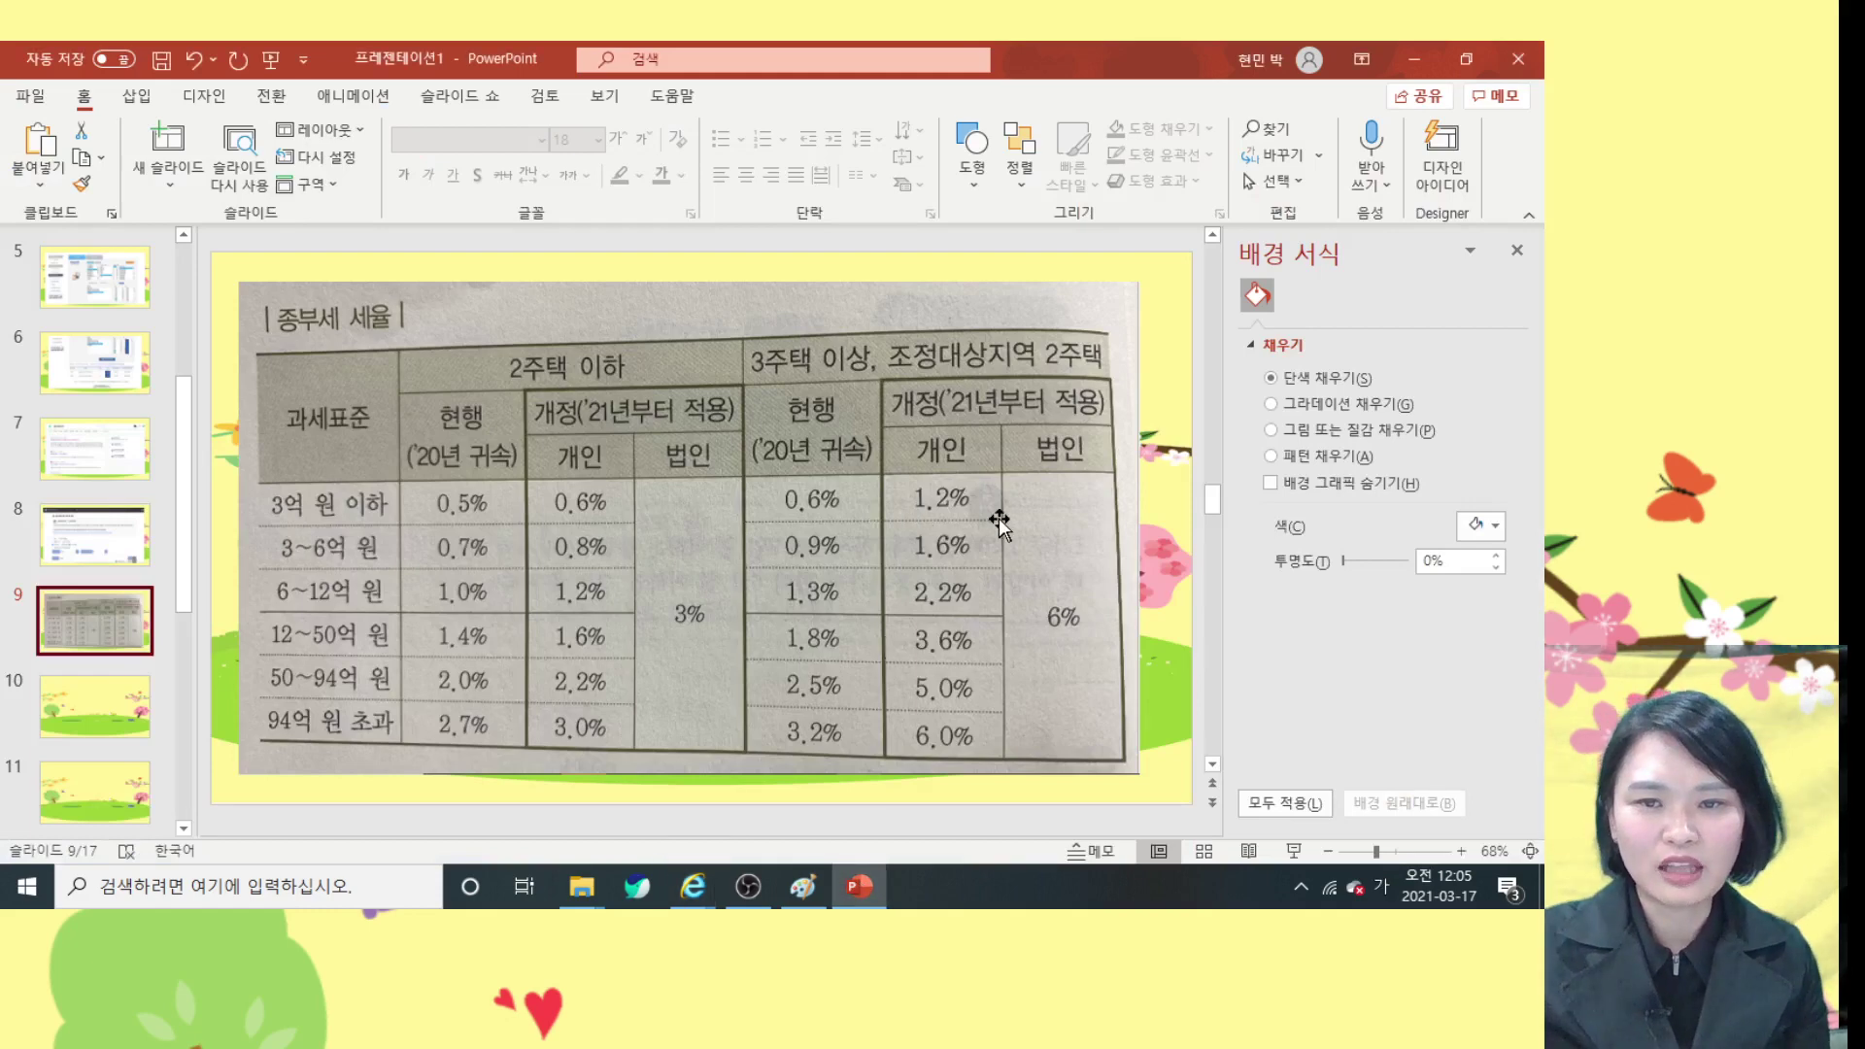
{"action": "left_click", "coordinate": [1287, 850]}
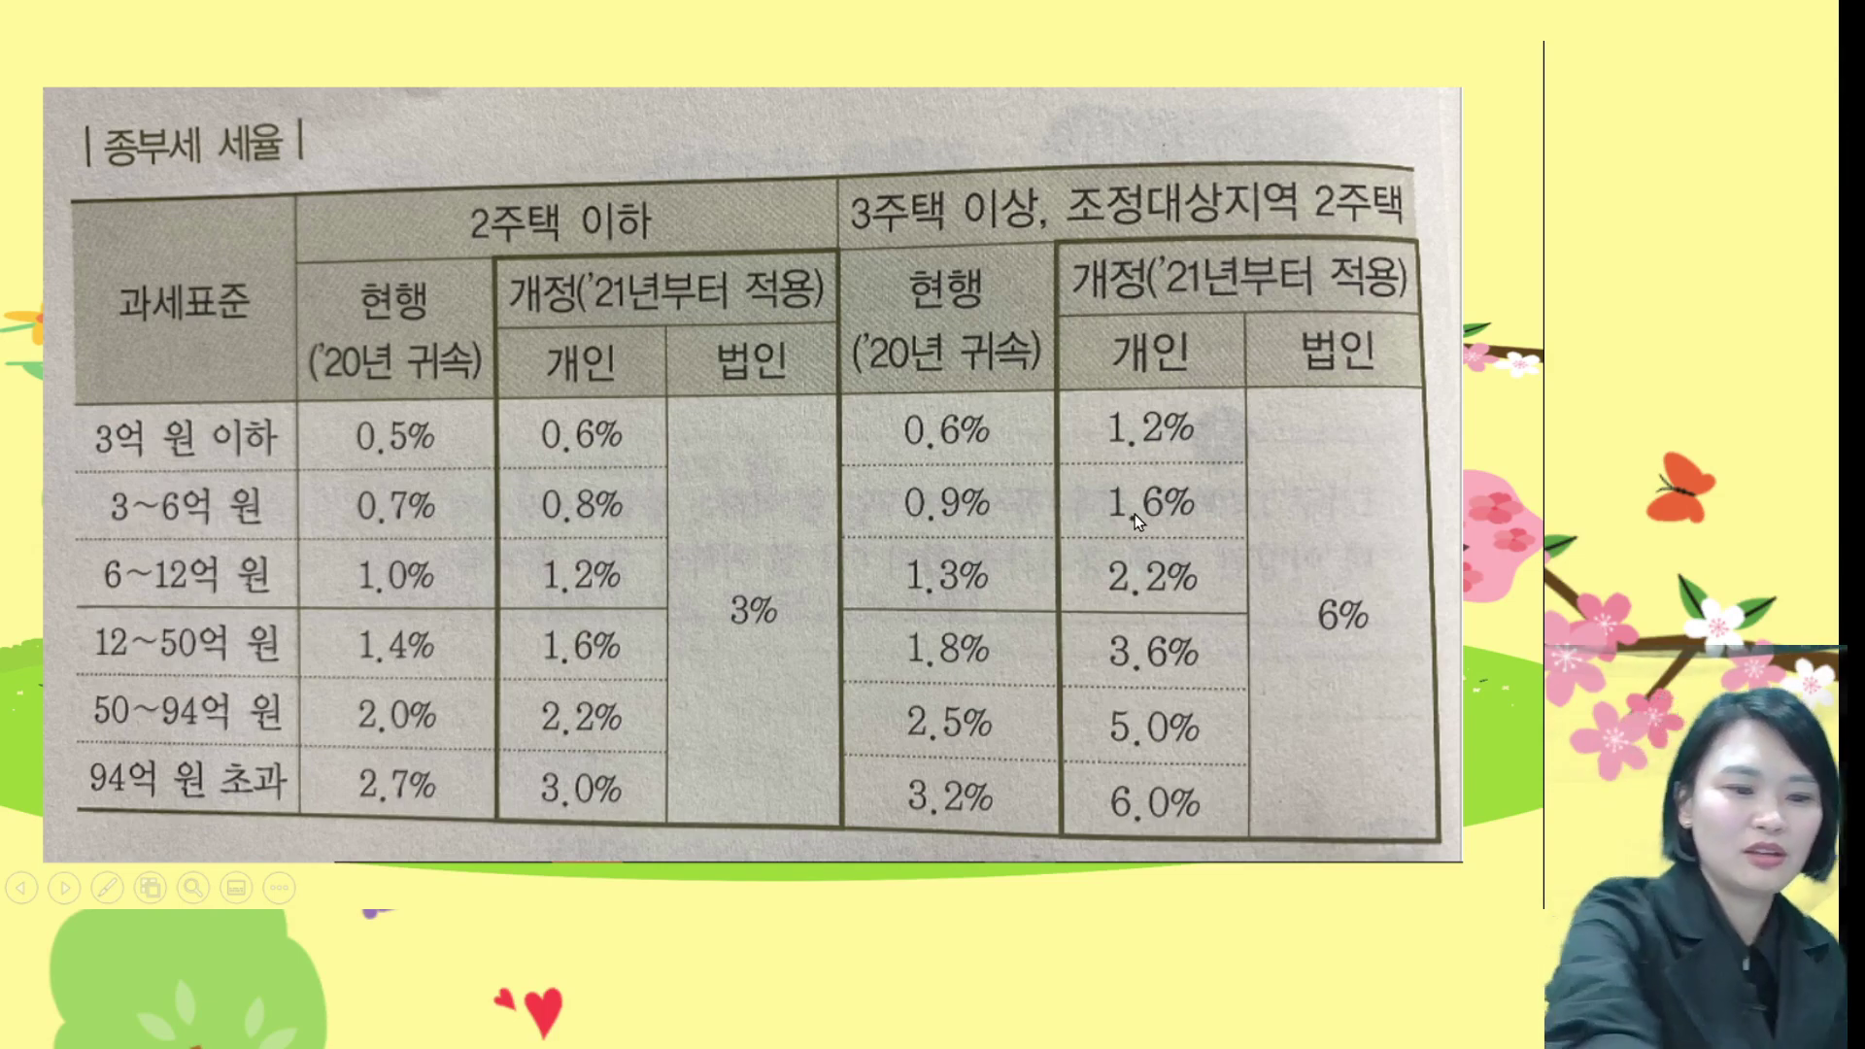
{"action": "key", "text": "Escape"}
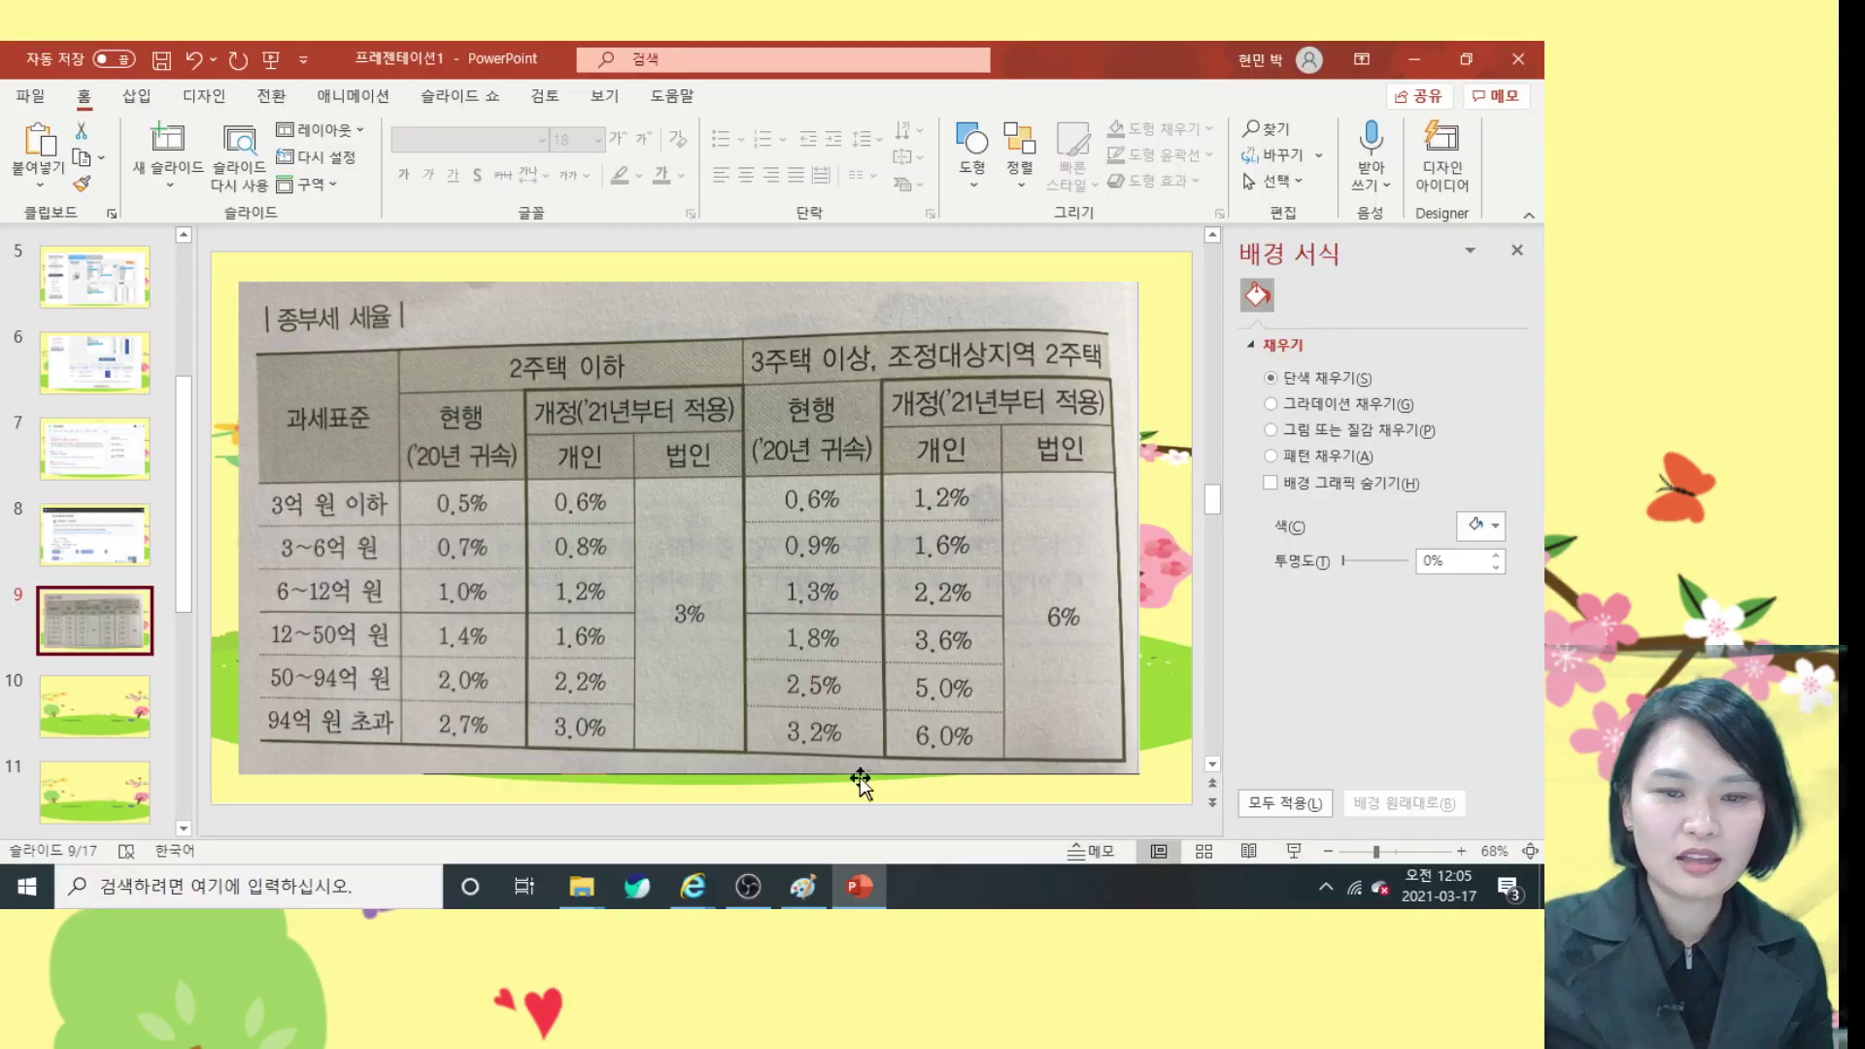
Switch back to the holding tax calculator in Internet Explorer and read the results through to the 계산근기 notes
{"action": "mouse_move", "coordinate": [705, 884]}
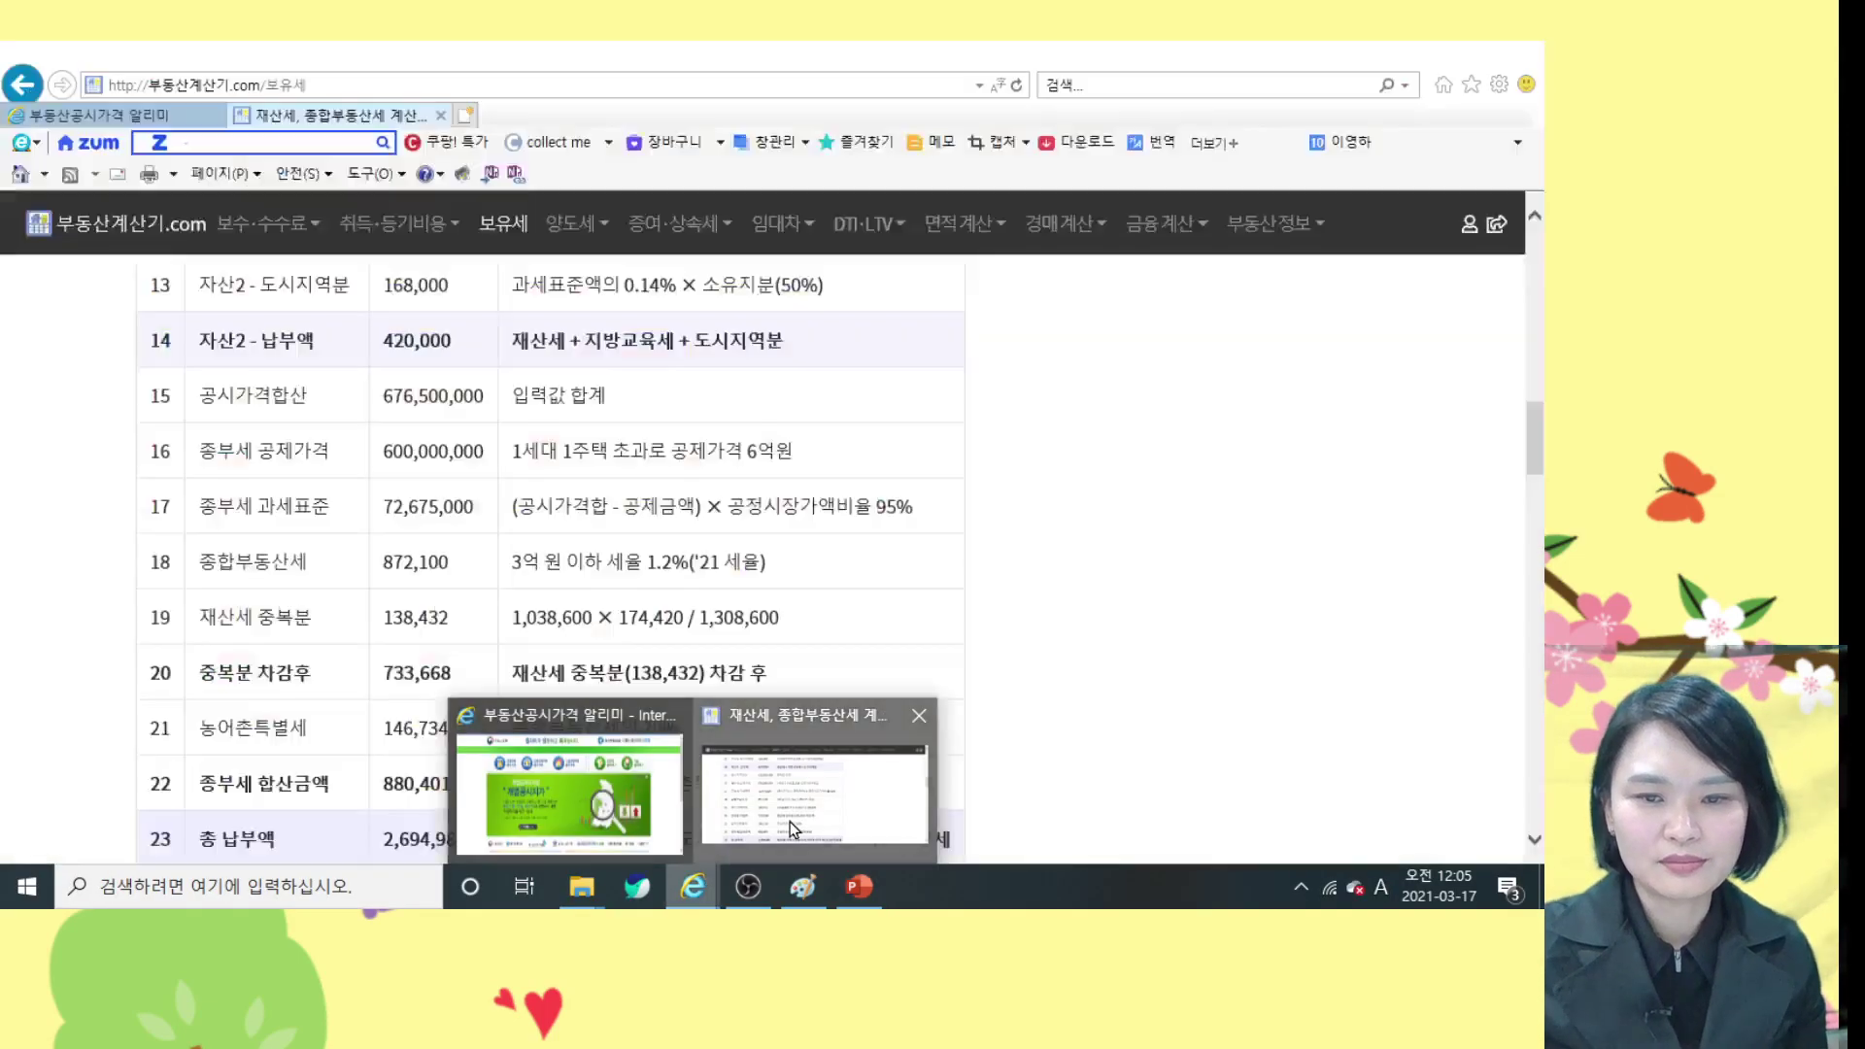
{"action": "left_click", "coordinate": [790, 821]}
{"action": "scroll", "coordinate": [789, 671], "scroll_direction": "down", "scroll_amount": 1}
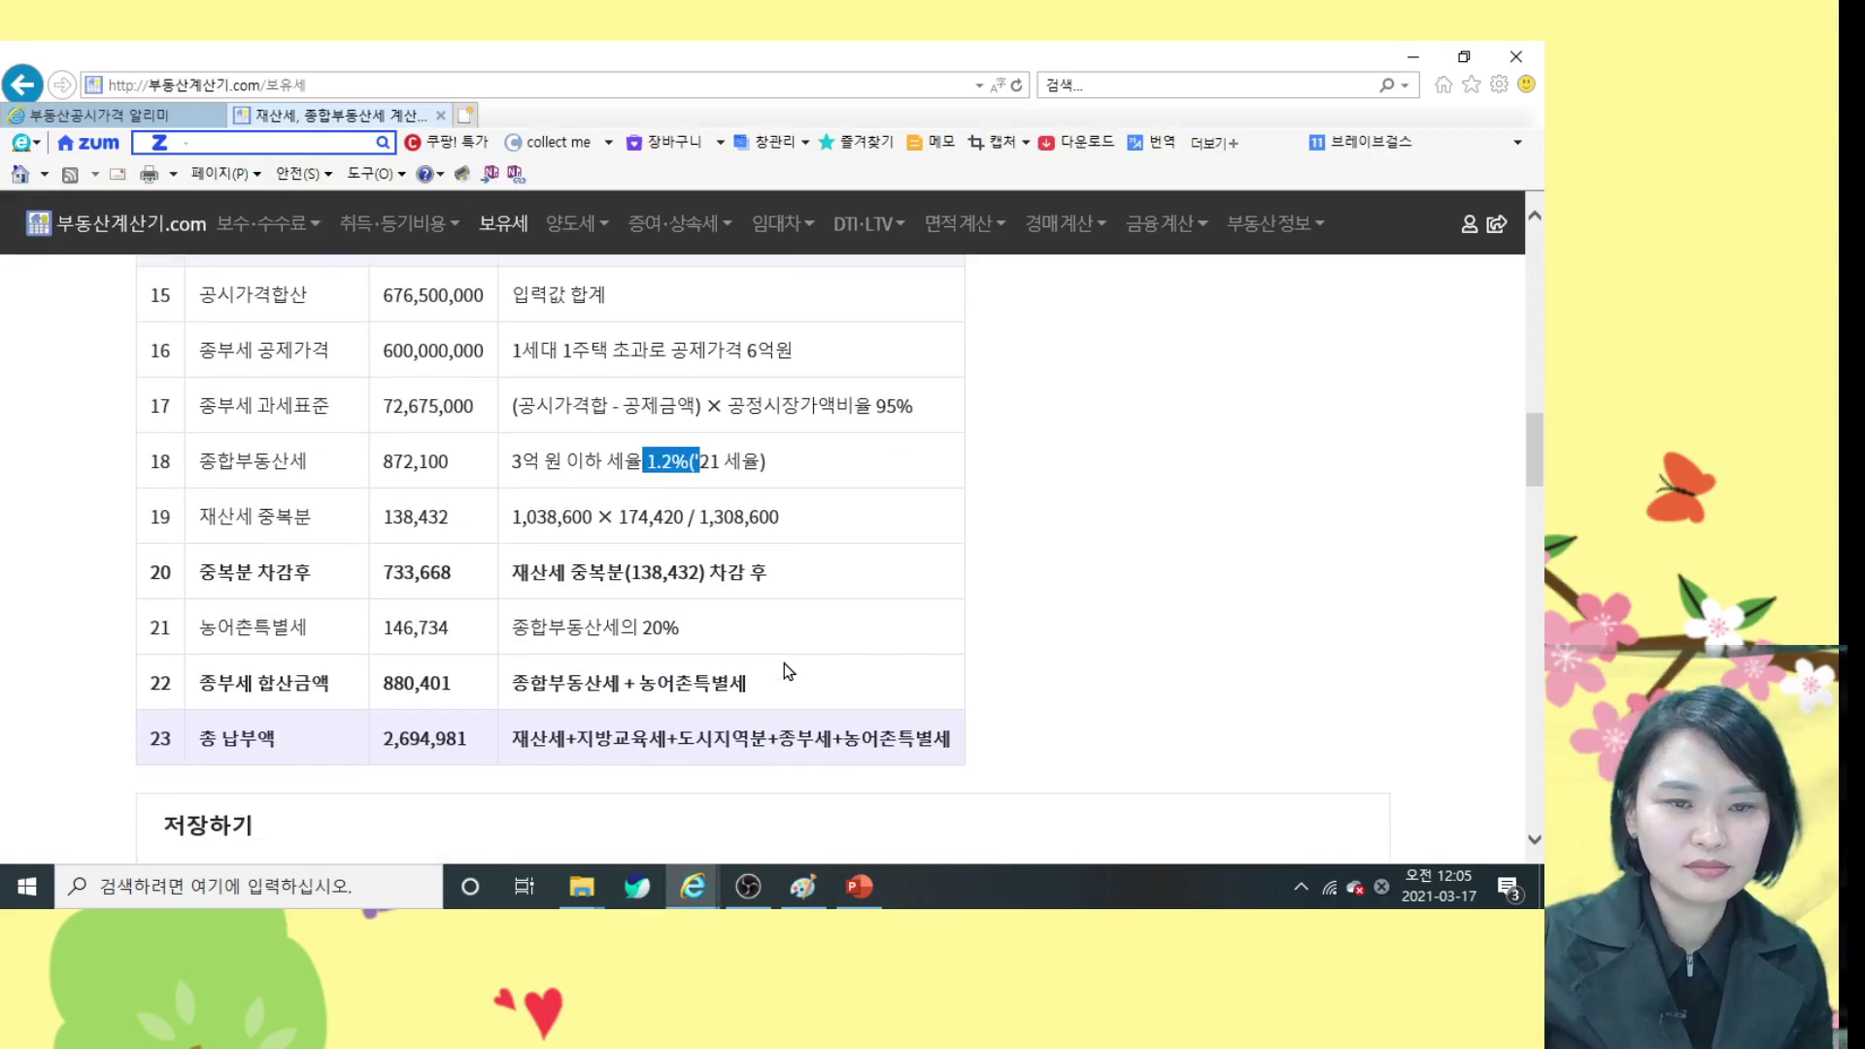
{"action": "scroll", "coordinate": [788, 668], "scroll_direction": "up", "scroll_amount": 13}
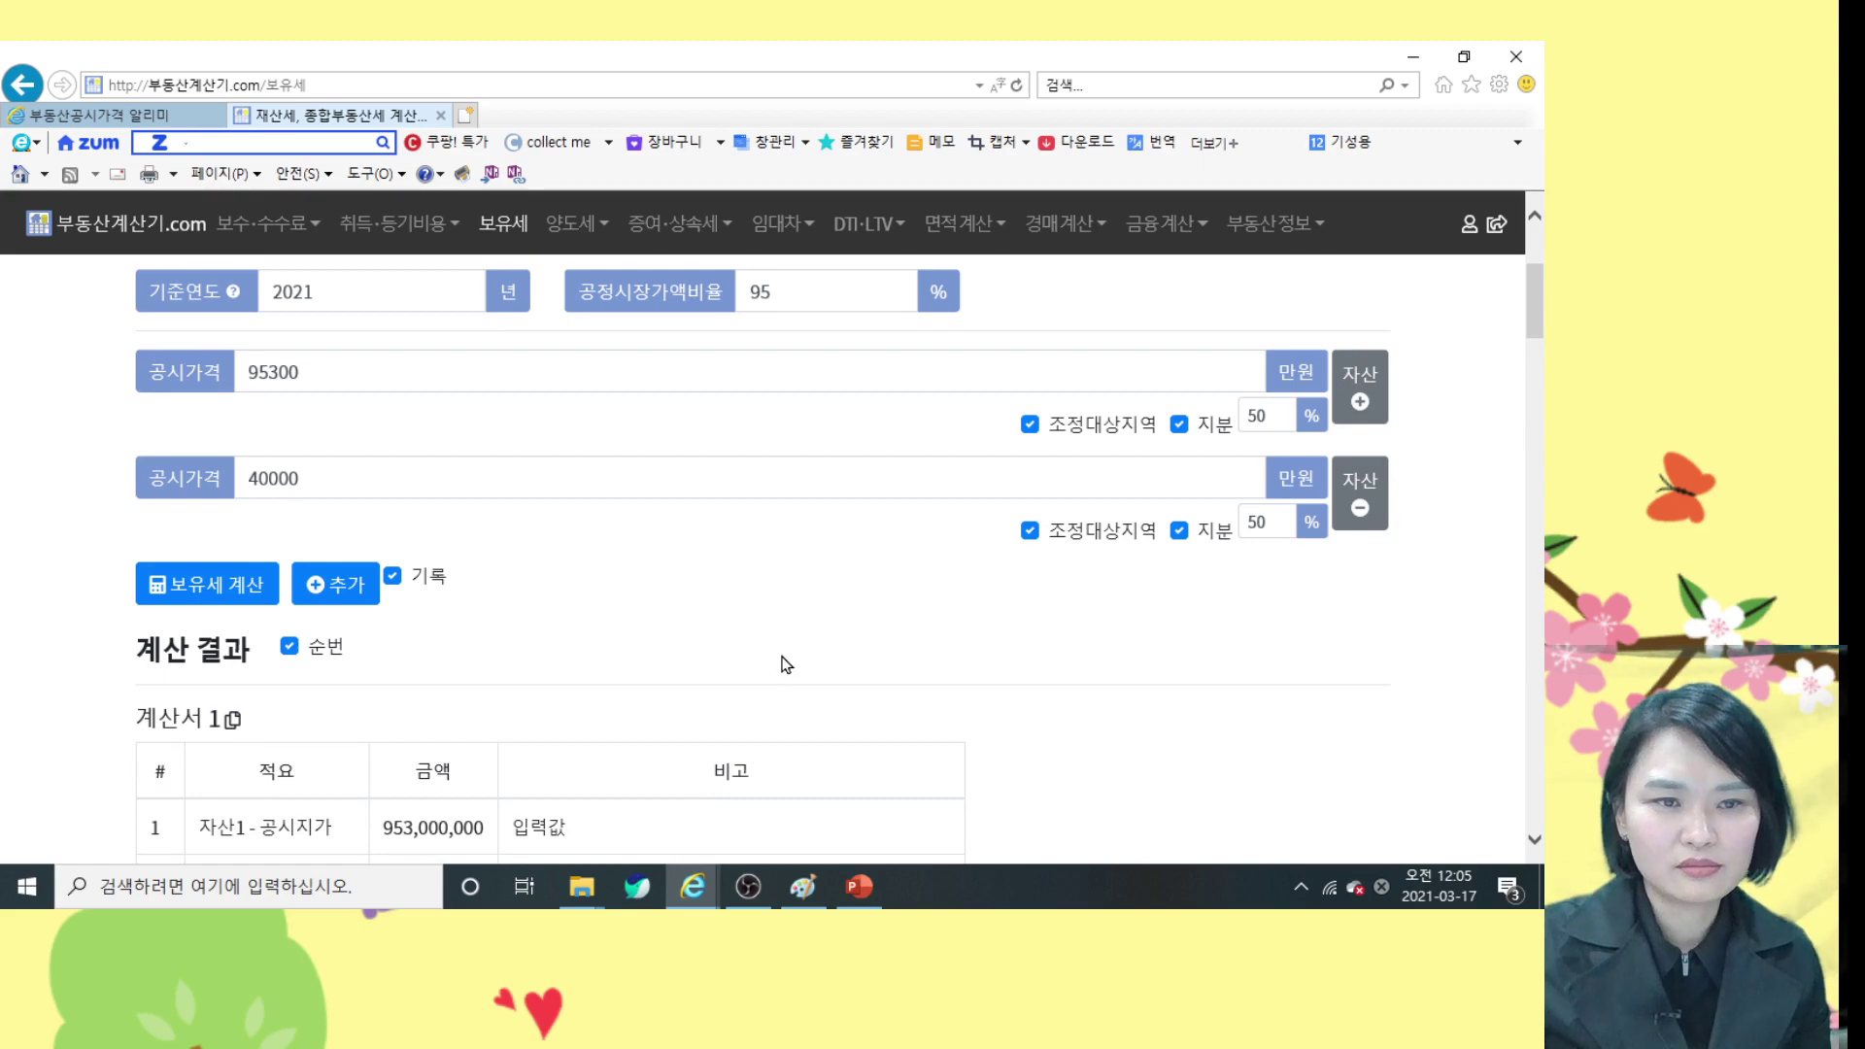
{"action": "scroll", "coordinate": [786, 665], "scroll_direction": "down", "scroll_amount": 3}
{"action": "scroll", "coordinate": [787, 665], "scroll_direction": "down", "scroll_amount": 4}
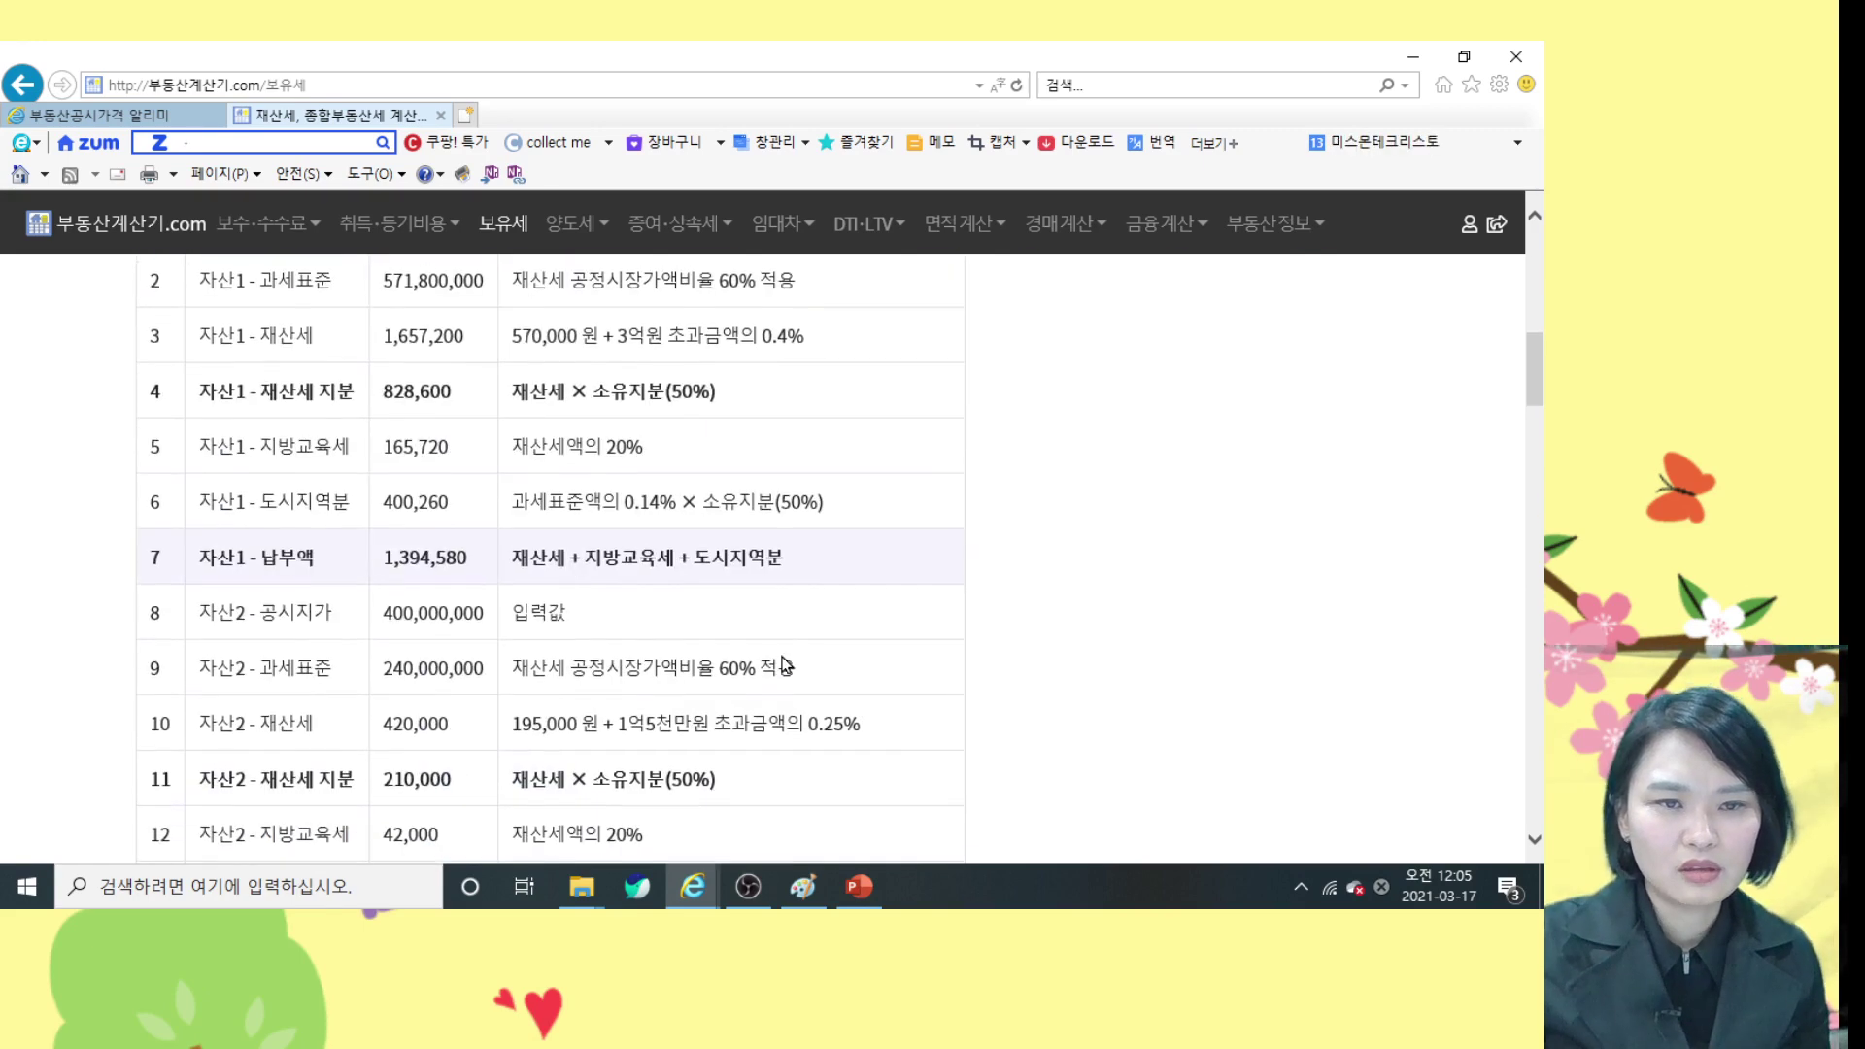
{"action": "scroll", "coordinate": [786, 664], "scroll_direction": "down", "scroll_amount": 6}
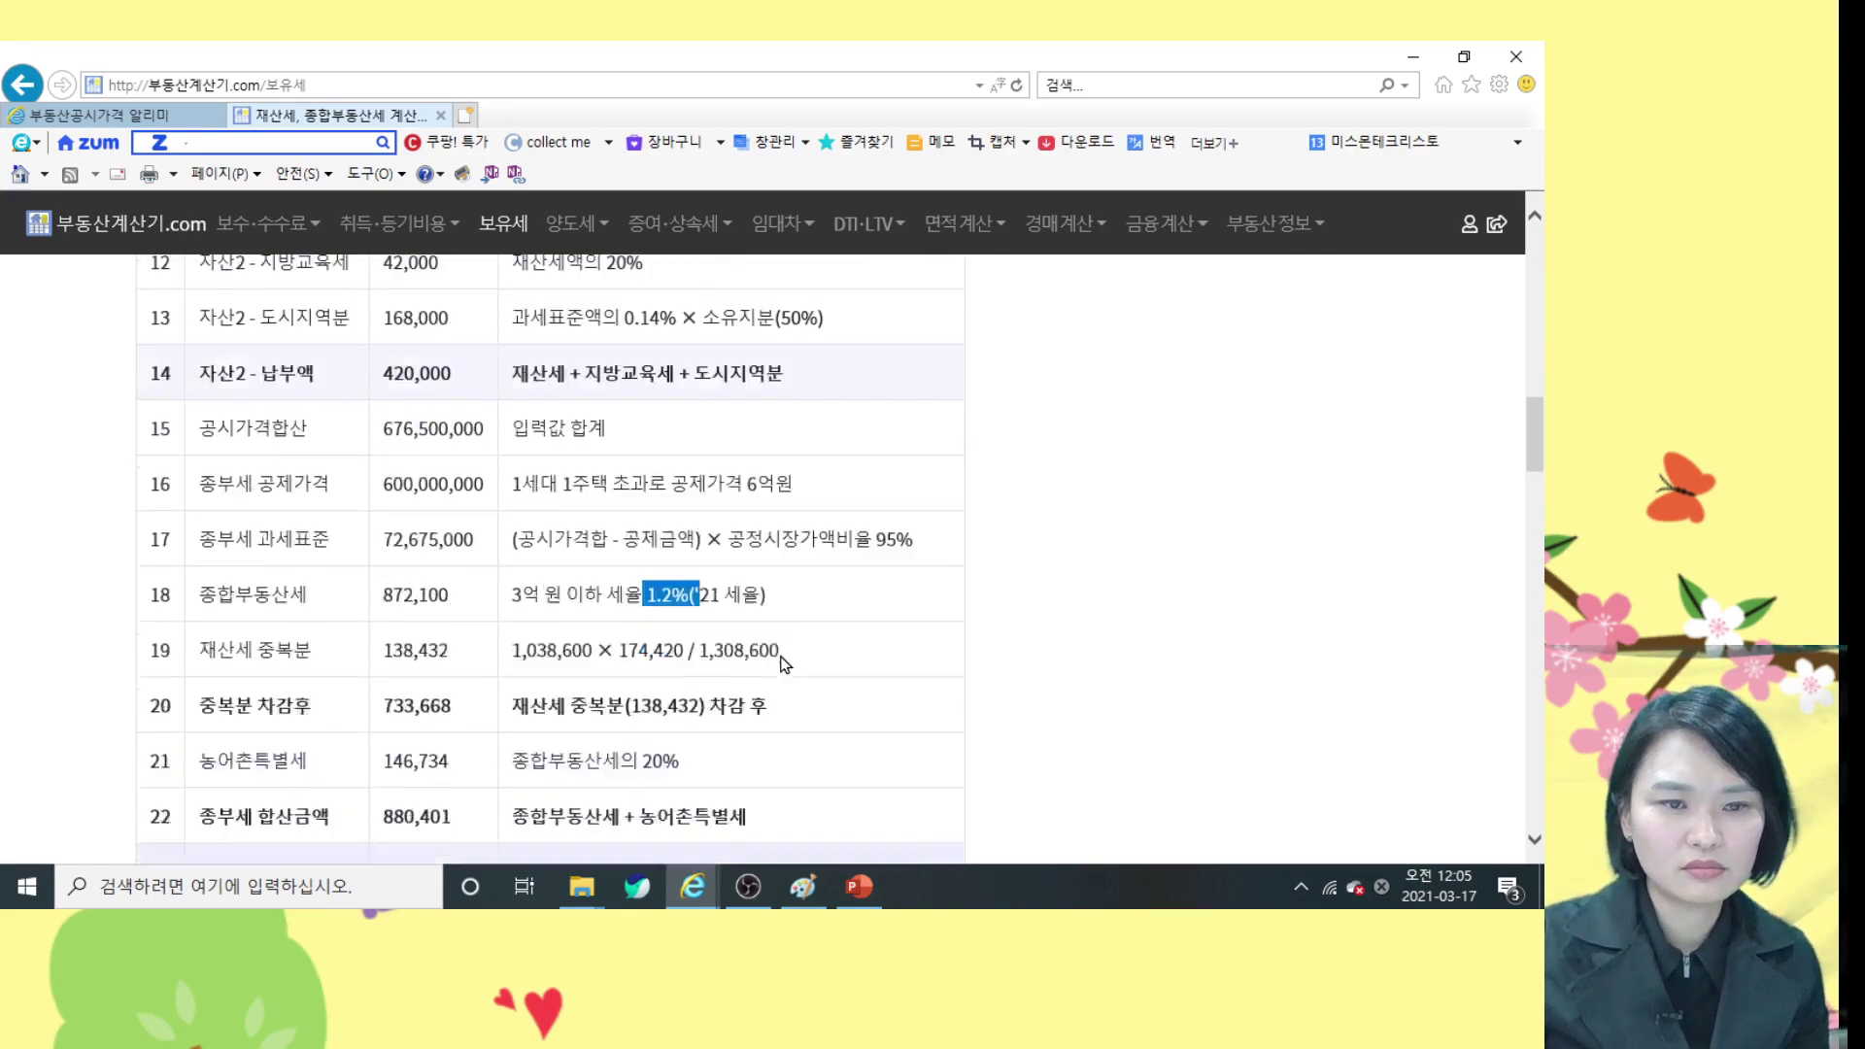
{"action": "scroll", "coordinate": [786, 664], "scroll_direction": "down", "scroll_amount": 3}
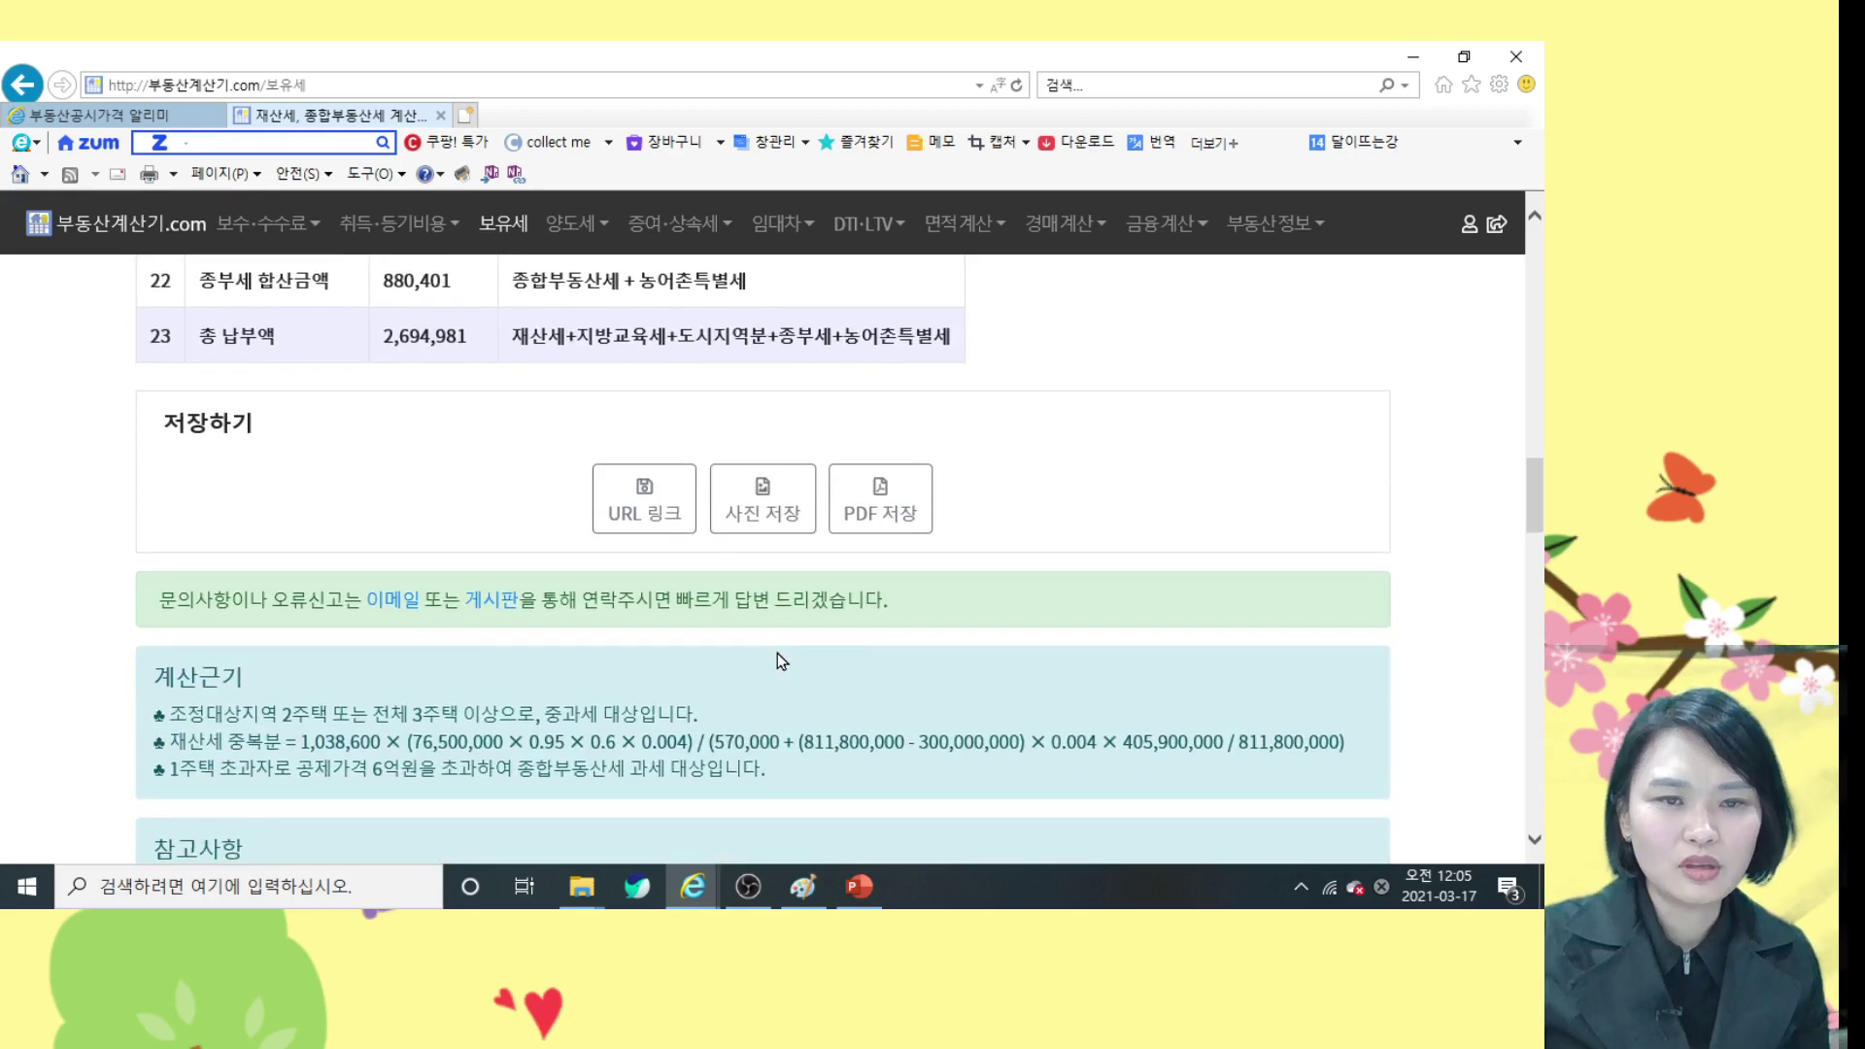
{"action": "scroll", "coordinate": [782, 662], "scroll_direction": "down", "scroll_amount": 3}
{"action": "scroll", "coordinate": [782, 662], "scroll_direction": "down", "scroll_amount": 1}
{"action": "scroll", "coordinate": [782, 661], "scroll_direction": "up", "scroll_amount": 6}
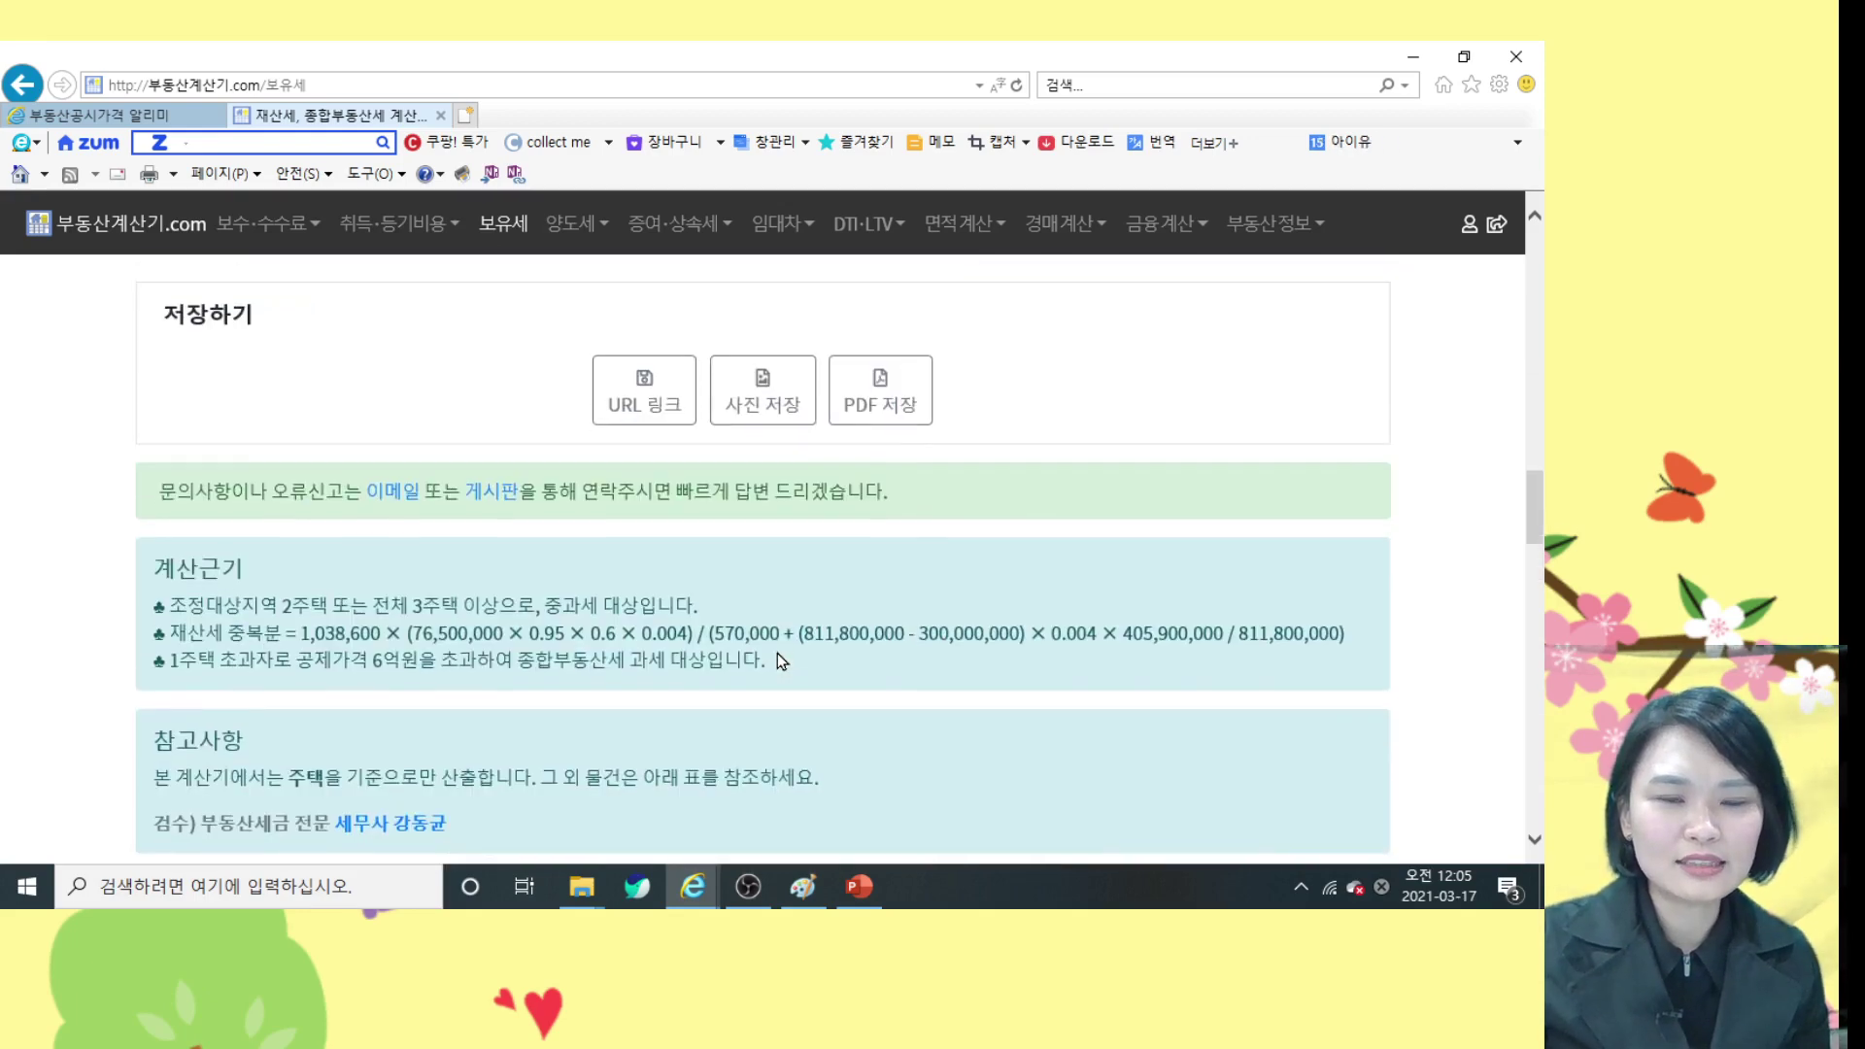
Recheck both assets' 공시가격 and 지분 entries against the result rows down to 총 납부액
{"action": "scroll", "coordinate": [777, 653], "scroll_direction": "up", "scroll_amount": 10}
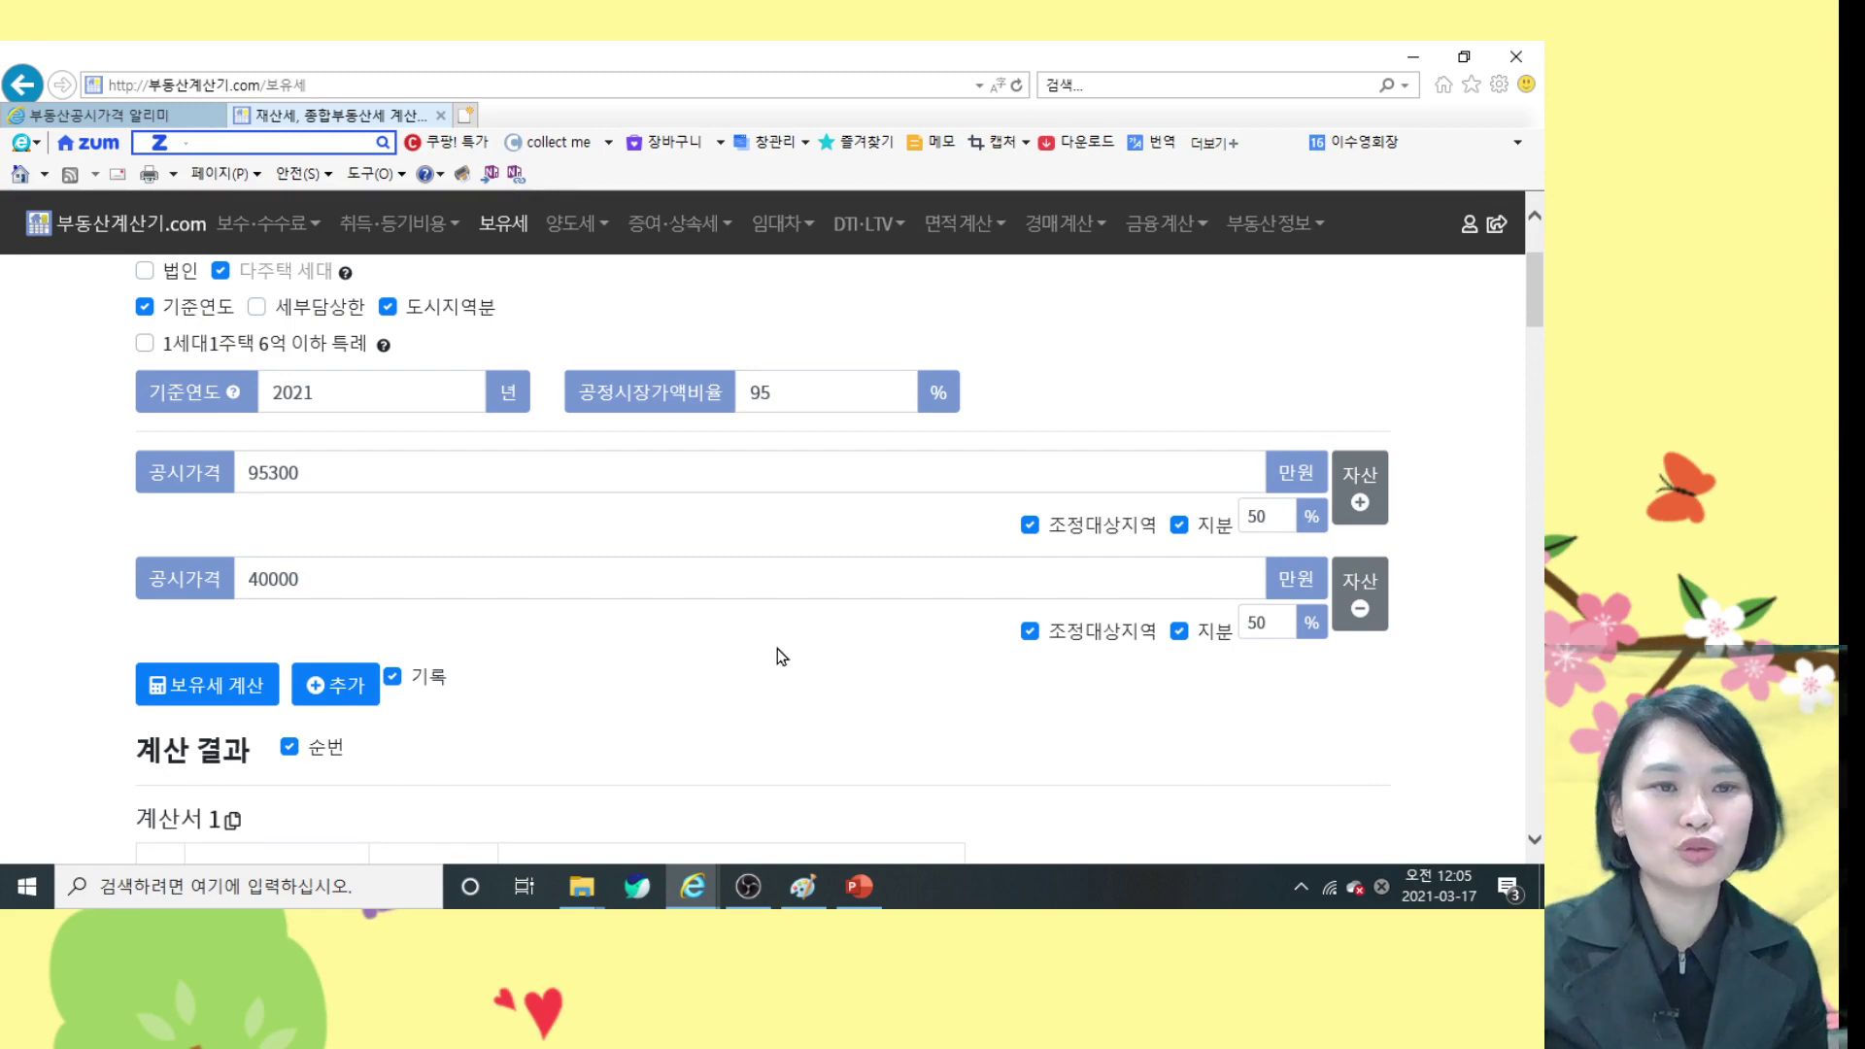
{"action": "scroll", "coordinate": [779, 658], "scroll_direction": "up", "scroll_amount": 2}
{"action": "scroll", "coordinate": [779, 658], "scroll_direction": "down", "scroll_amount": 2}
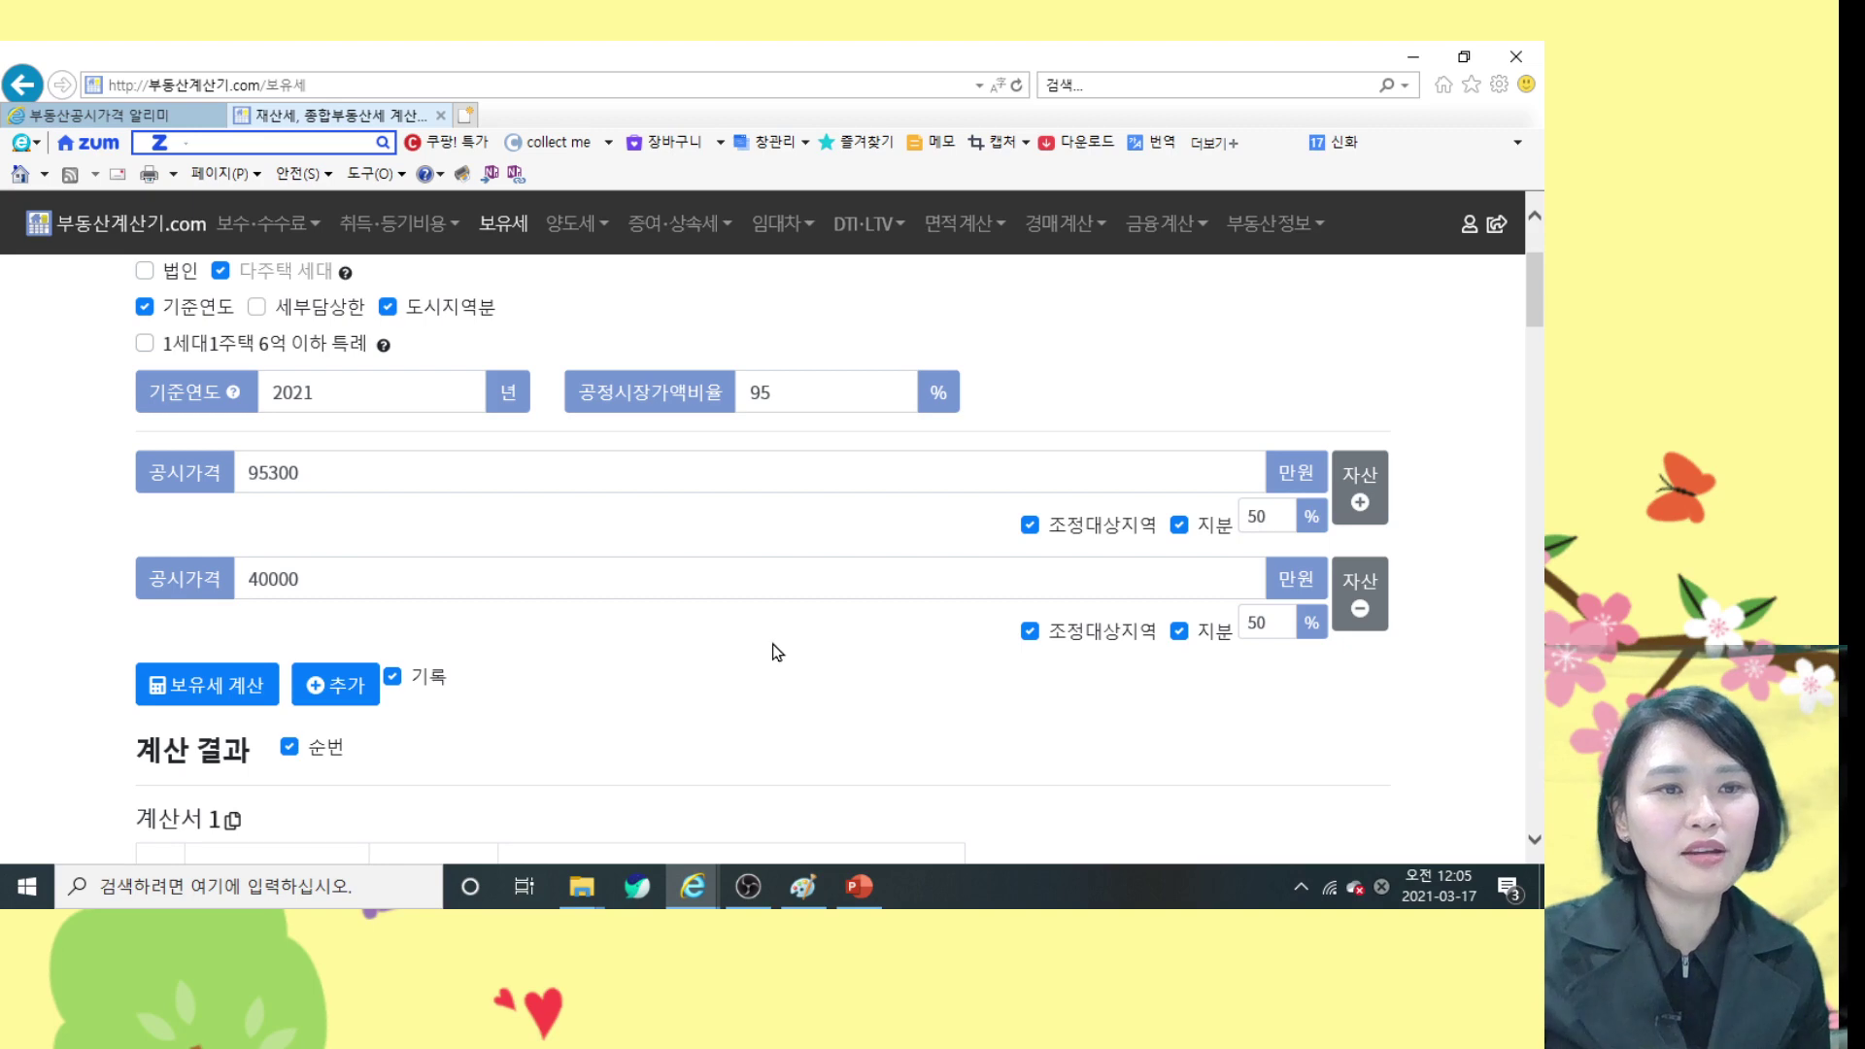
{"action": "scroll", "coordinate": [779, 657], "scroll_direction": "down", "scroll_amount": 4}
{"action": "scroll", "coordinate": [777, 652], "scroll_direction": "down", "scroll_amount": 4}
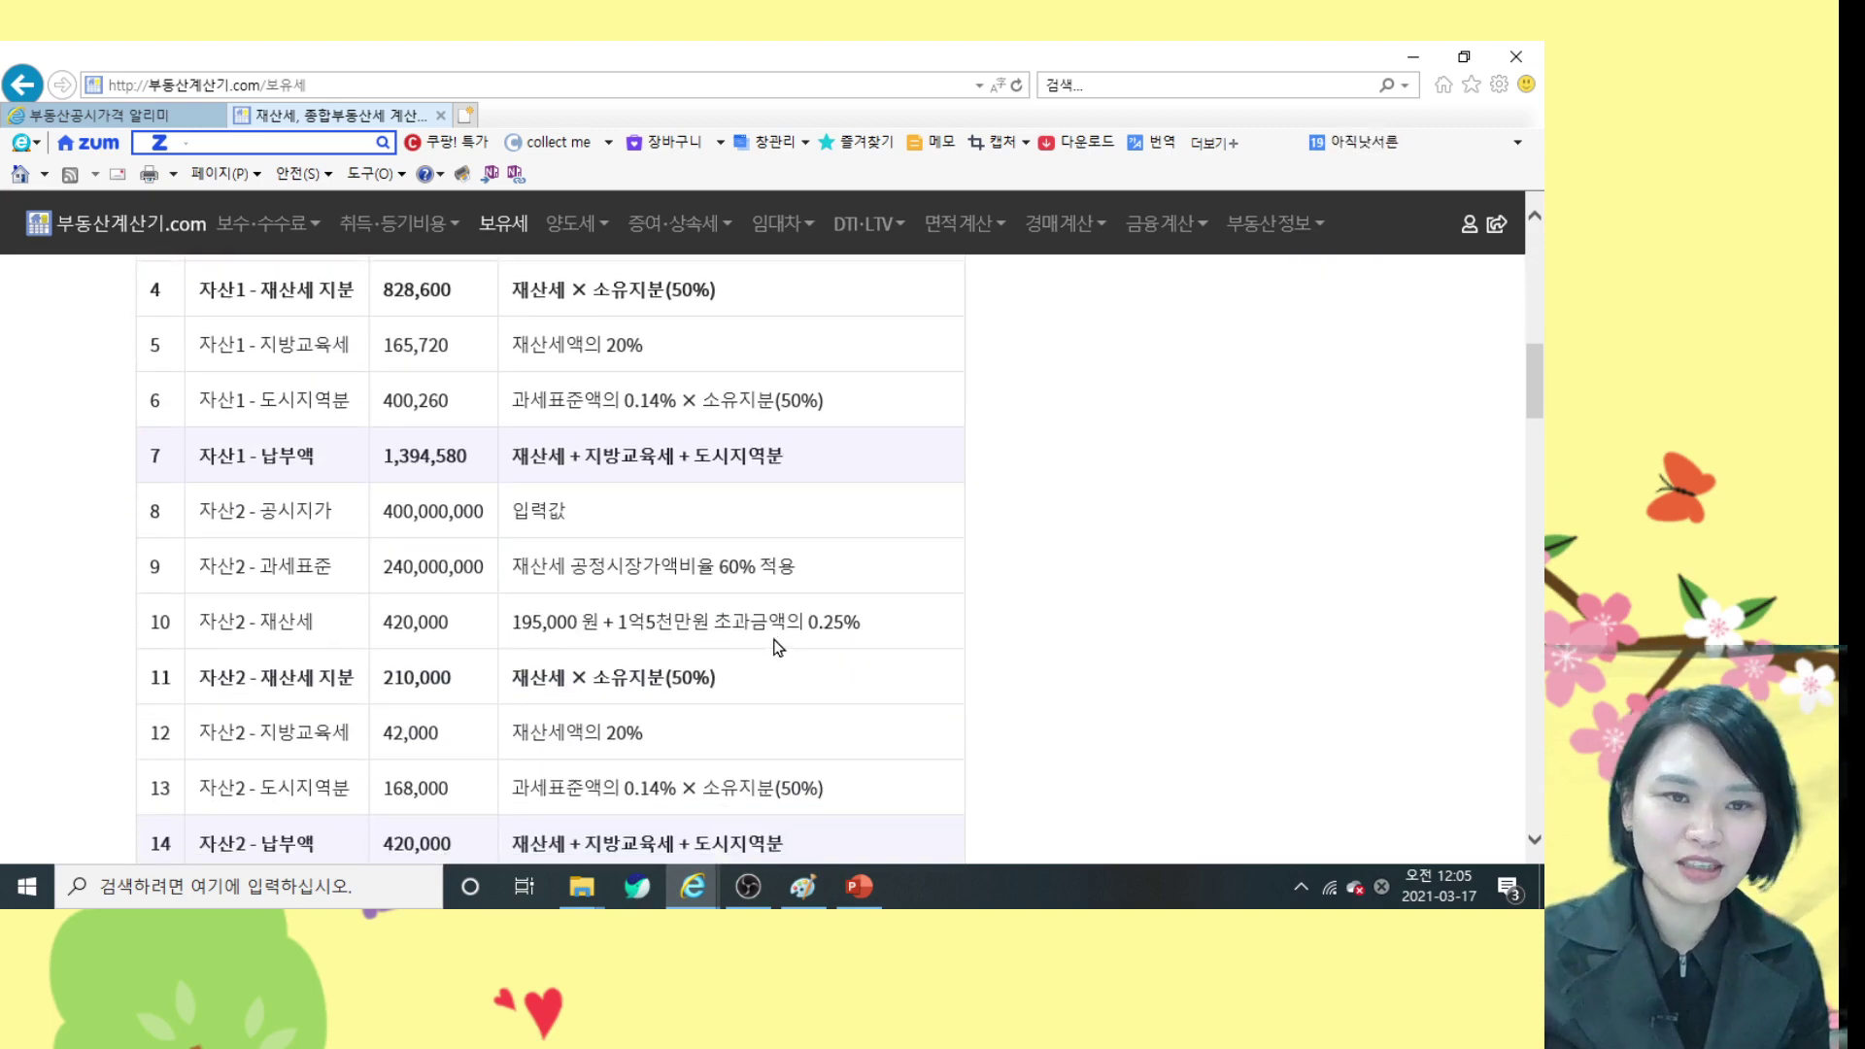
{"action": "scroll", "coordinate": [777, 646], "scroll_direction": "down", "scroll_amount": 10}
{"action": "scroll", "coordinate": [791, 641], "scroll_direction": "up", "scroll_amount": 3}
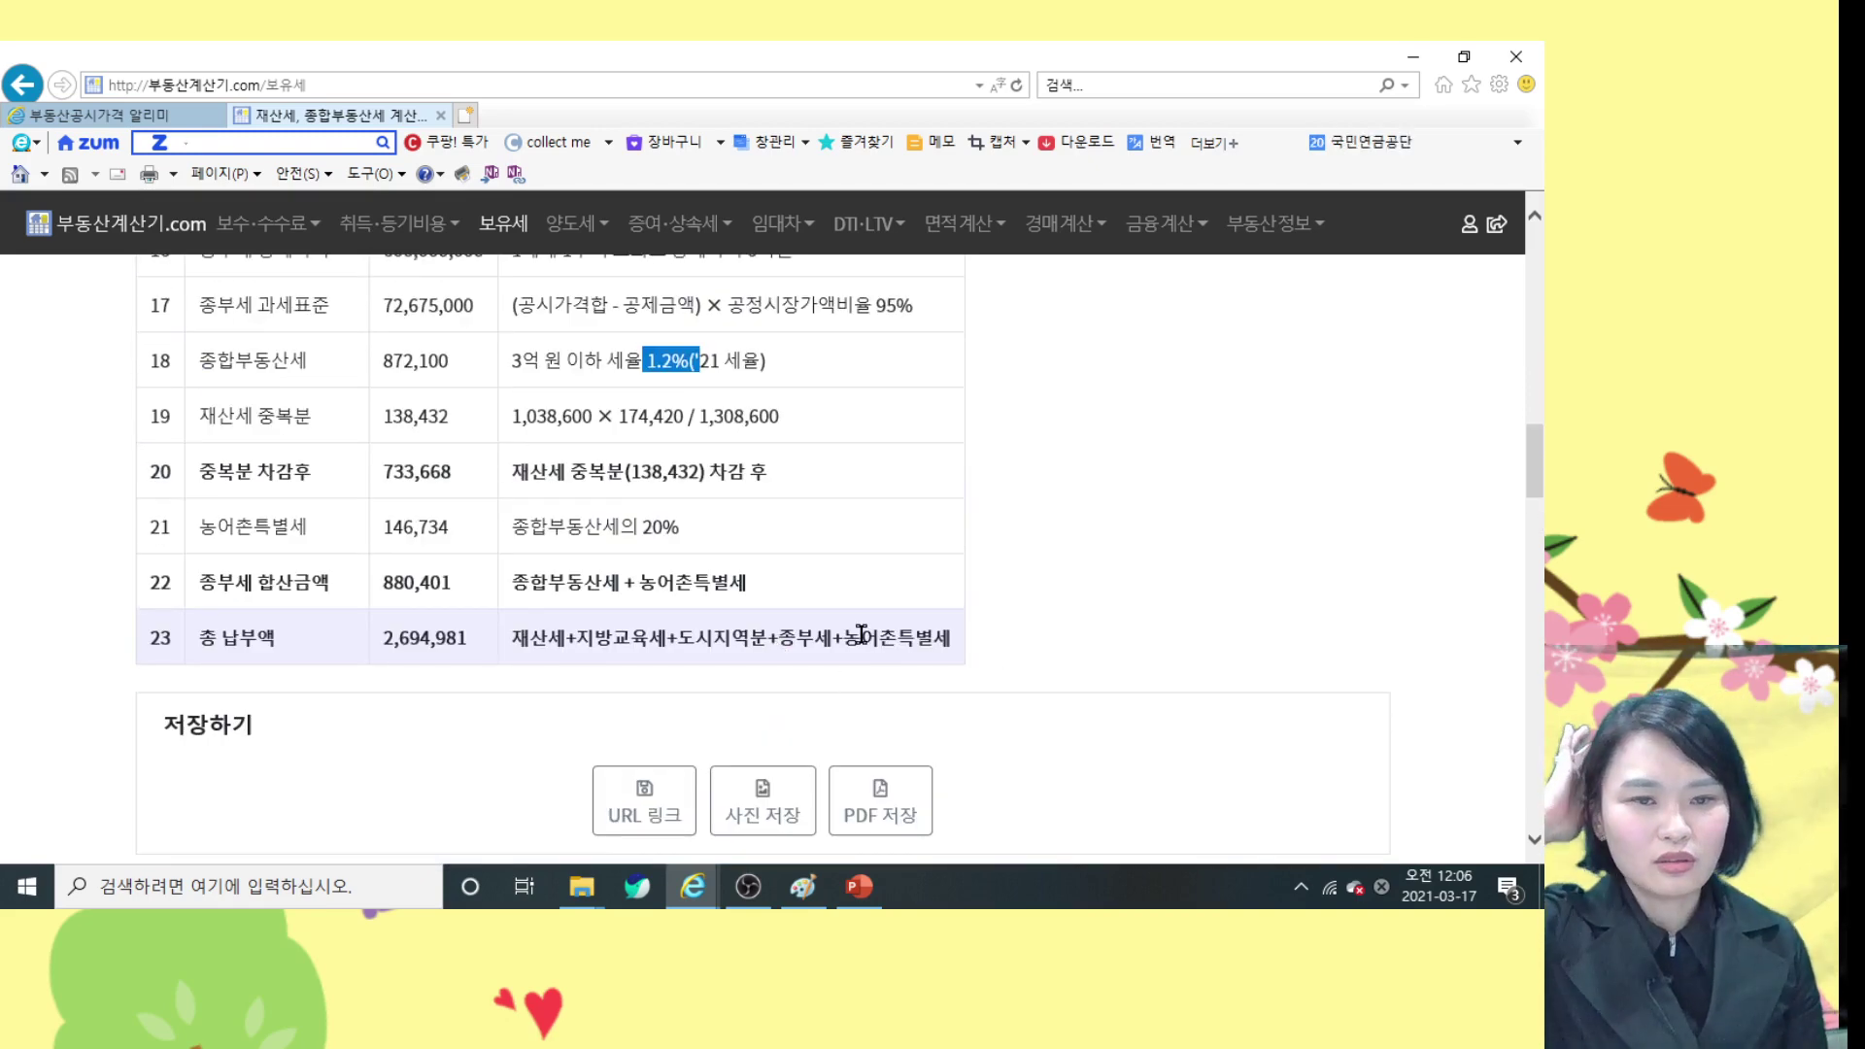
{"action": "scroll", "coordinate": [854, 636], "scroll_direction": "up", "scroll_amount": 5}
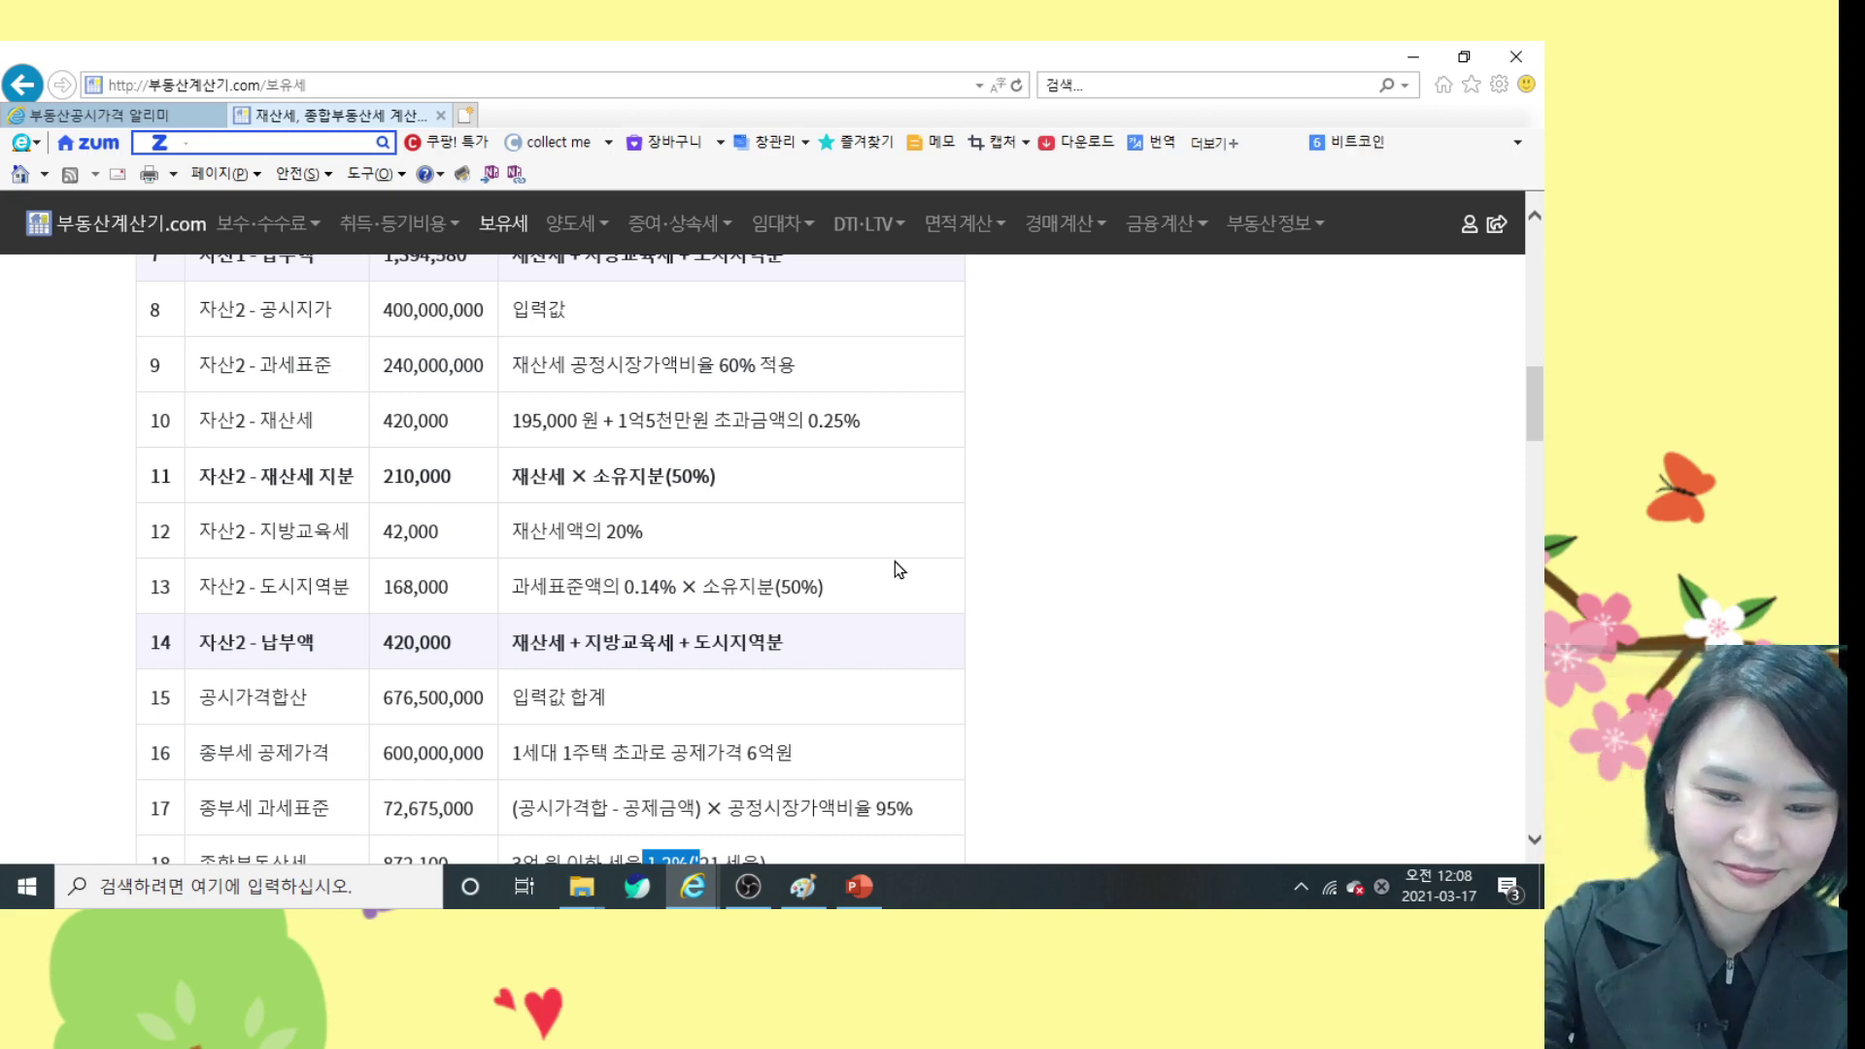
{"action": "key", "text": "alt"}
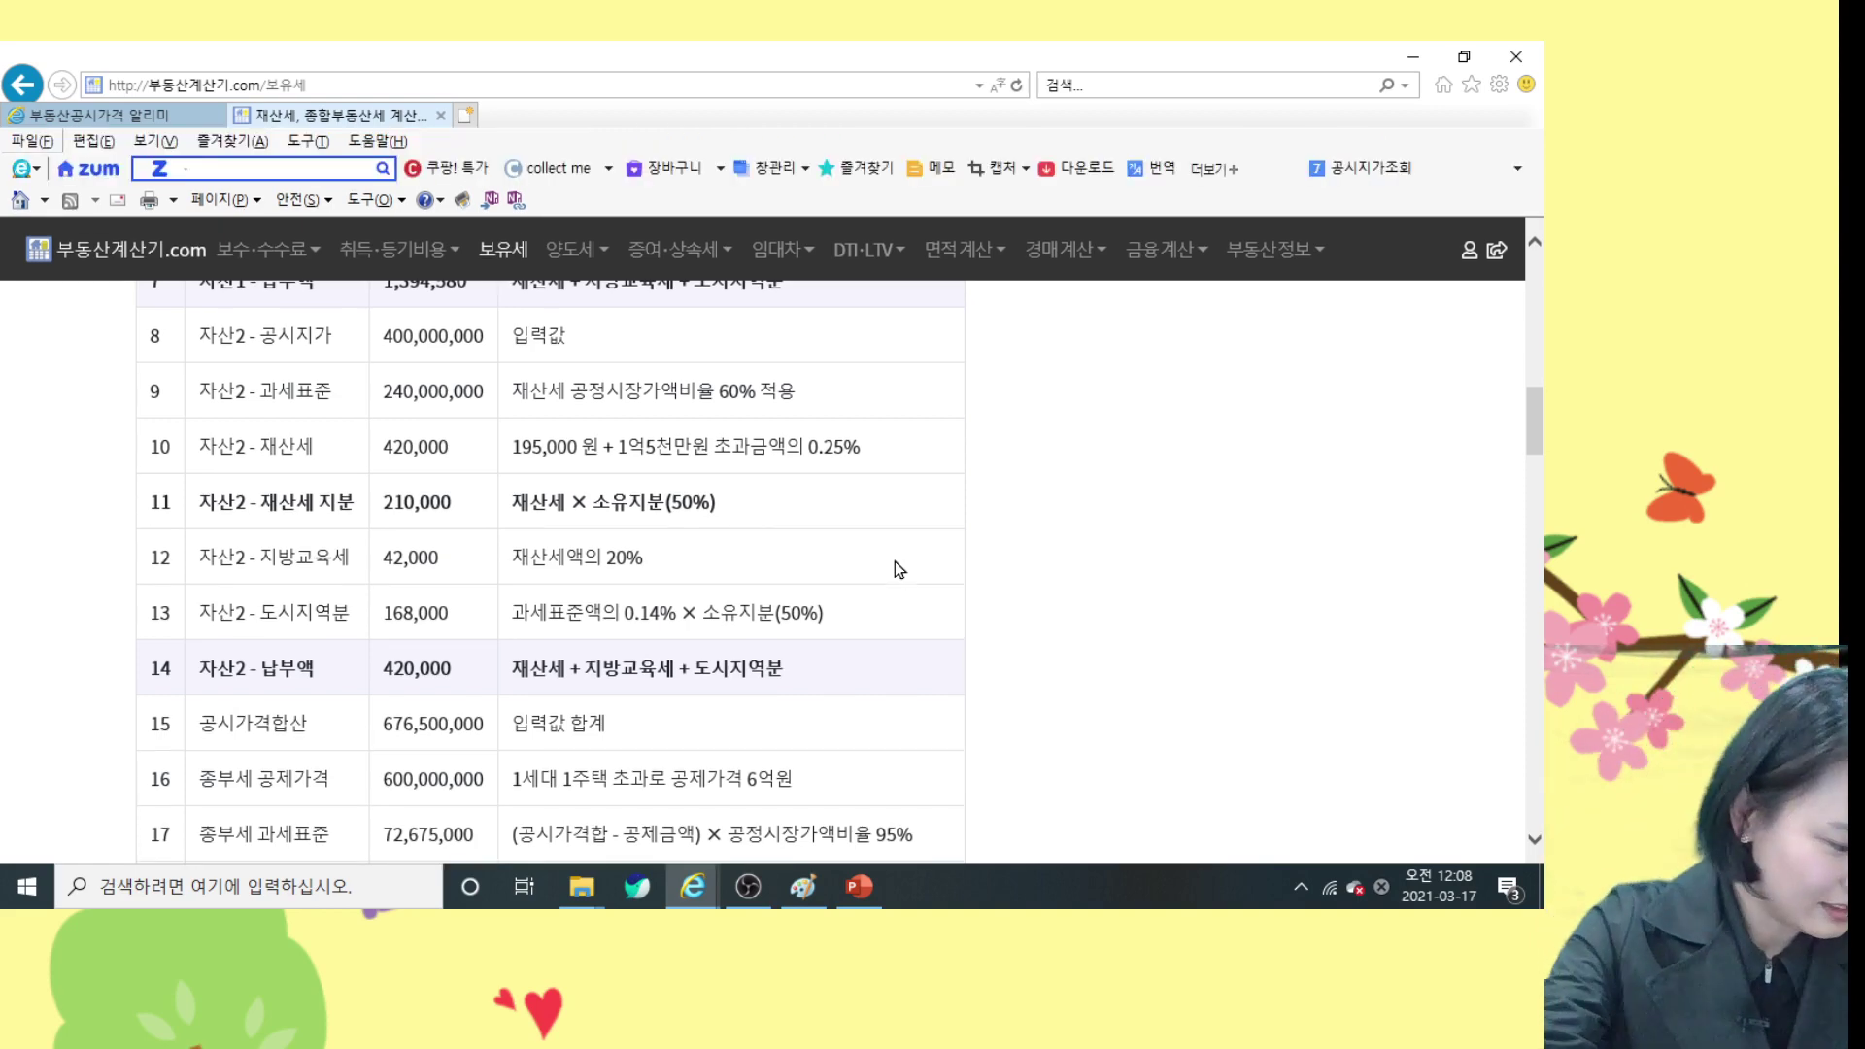